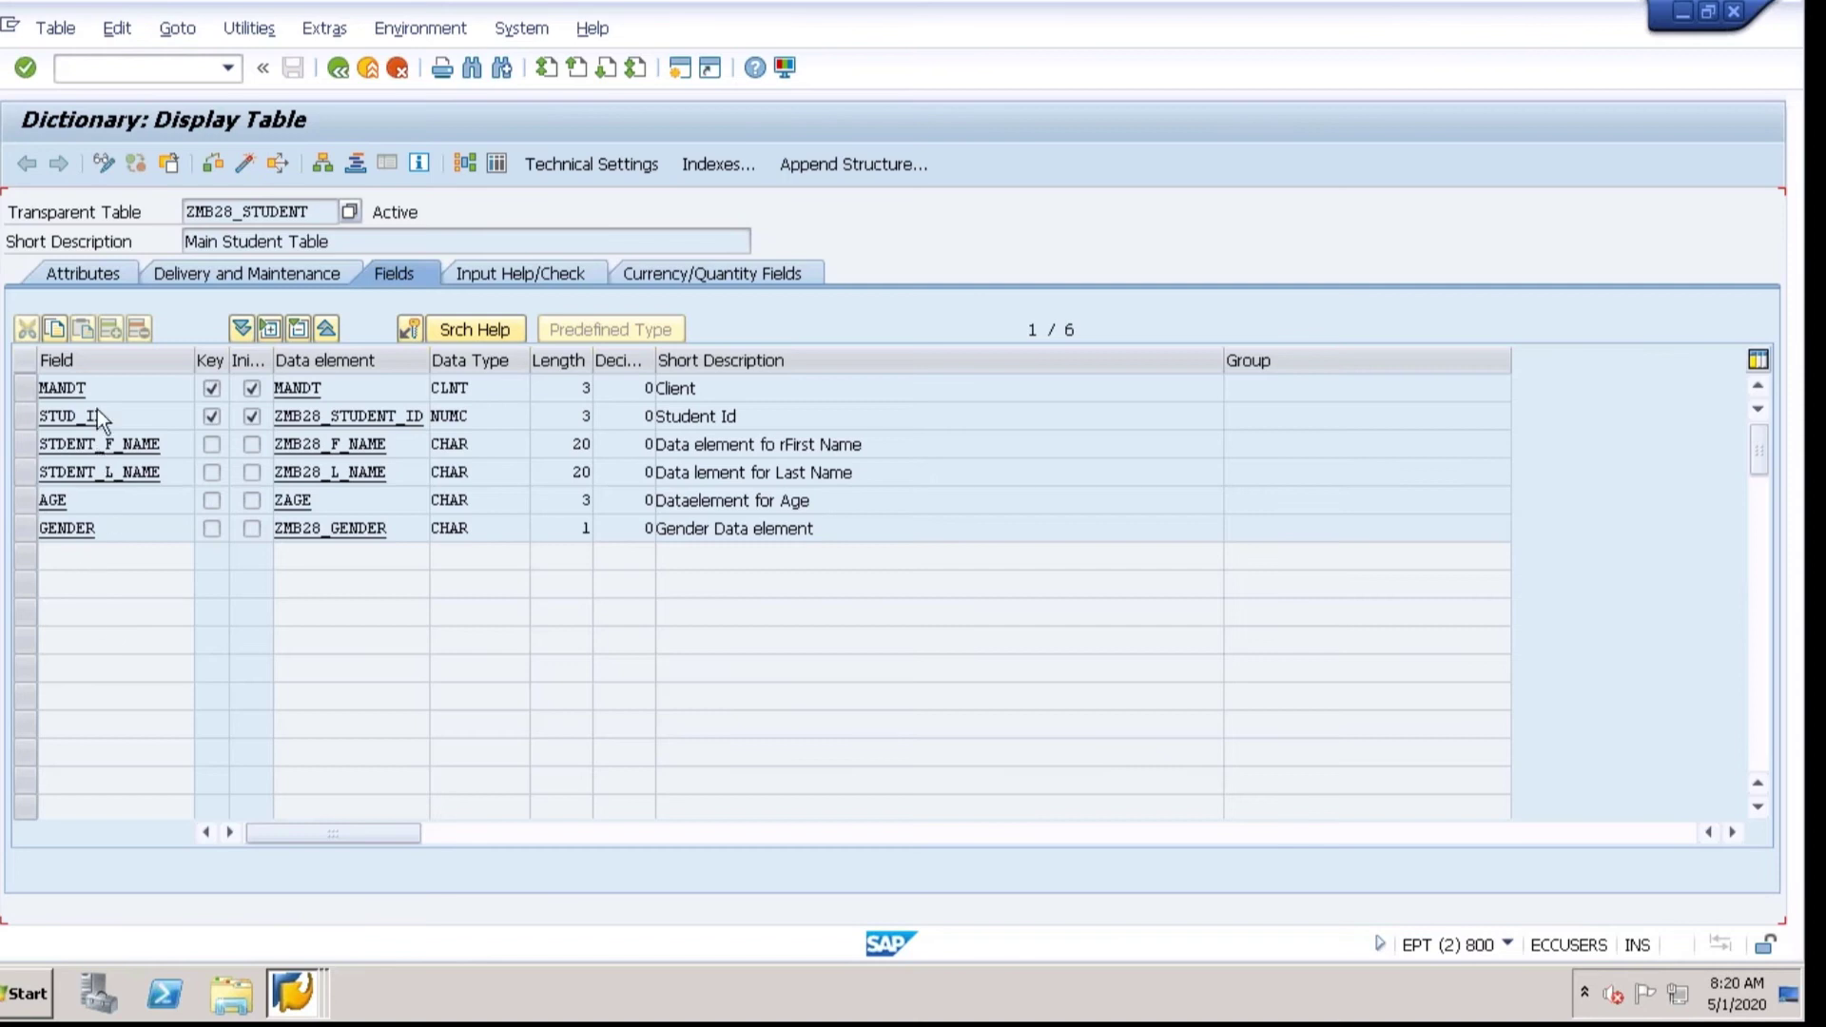
# Examine the STUD_ID field's type and length, widen the data element column, and open data element ZMB28_STUDENT_ID
pyautogui.moveTo(55, 415)
pyautogui.mouseDown()
pyautogui.moveTo(104, 416)
pyautogui.moveTo(20, 415)
pyautogui.mouseUp()
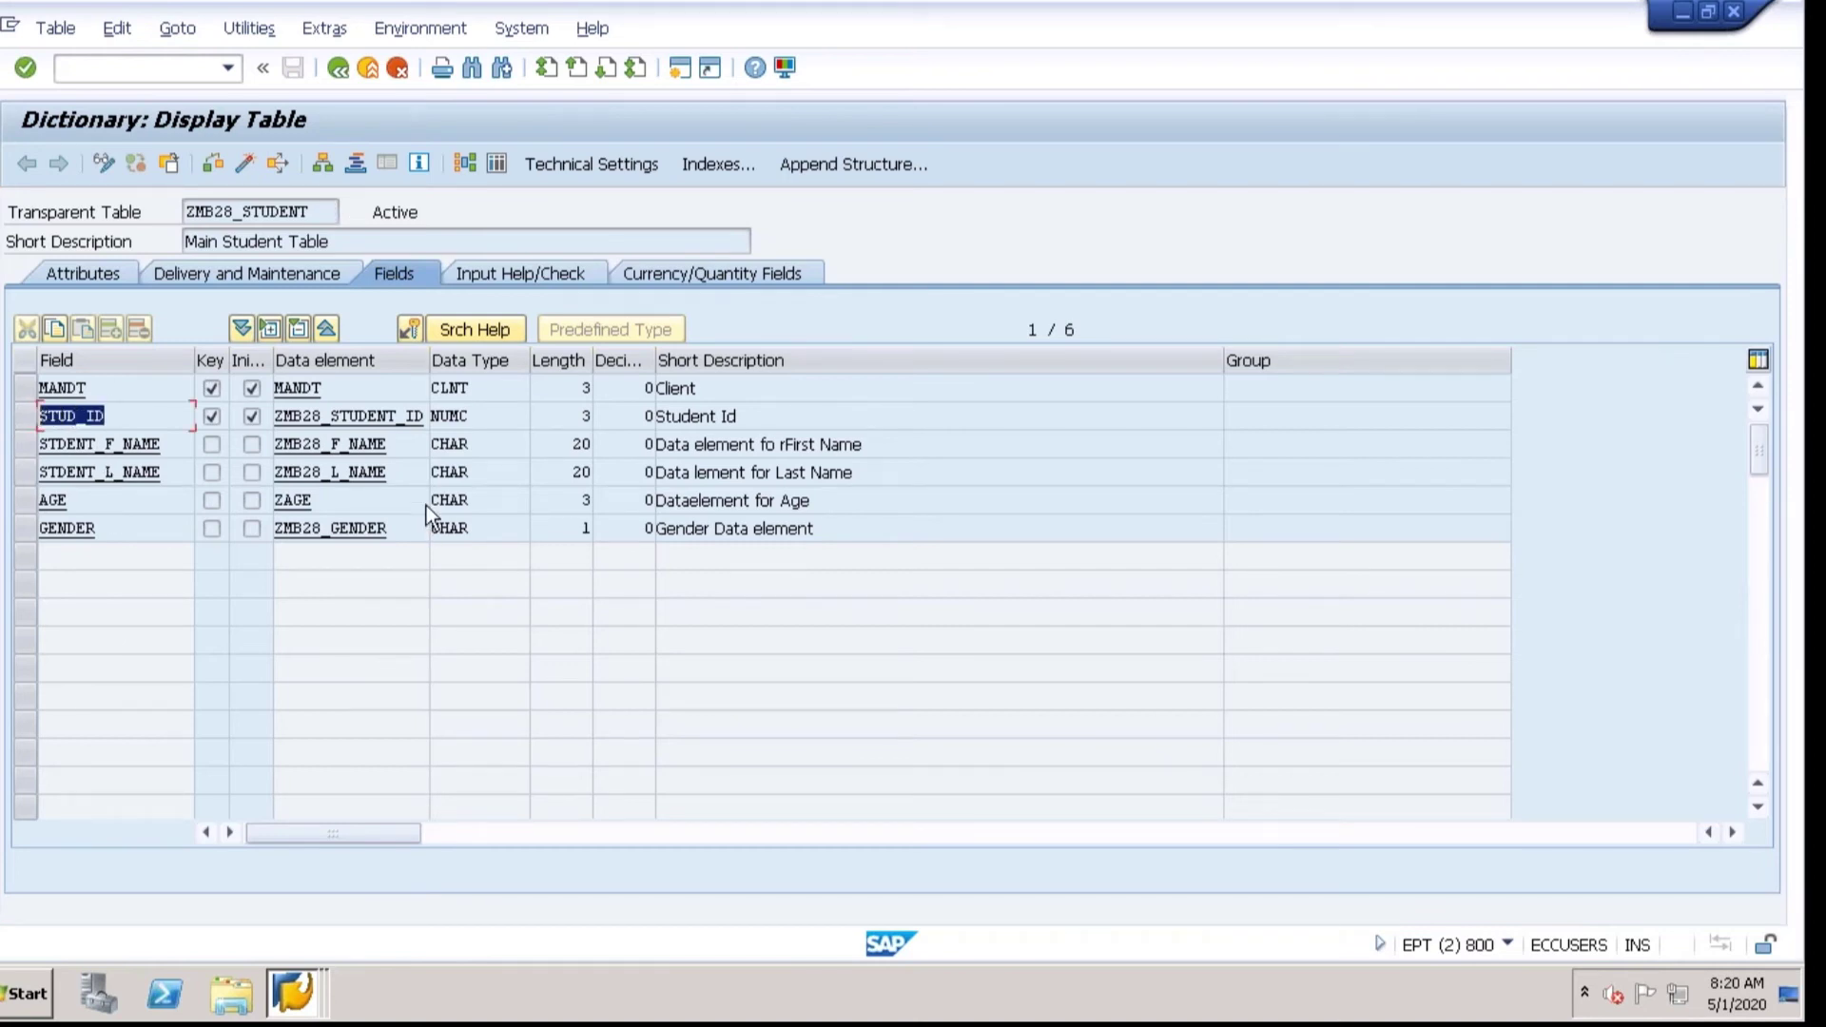
pyautogui.click(425, 419)
pyautogui.doubleClick(302, 418)
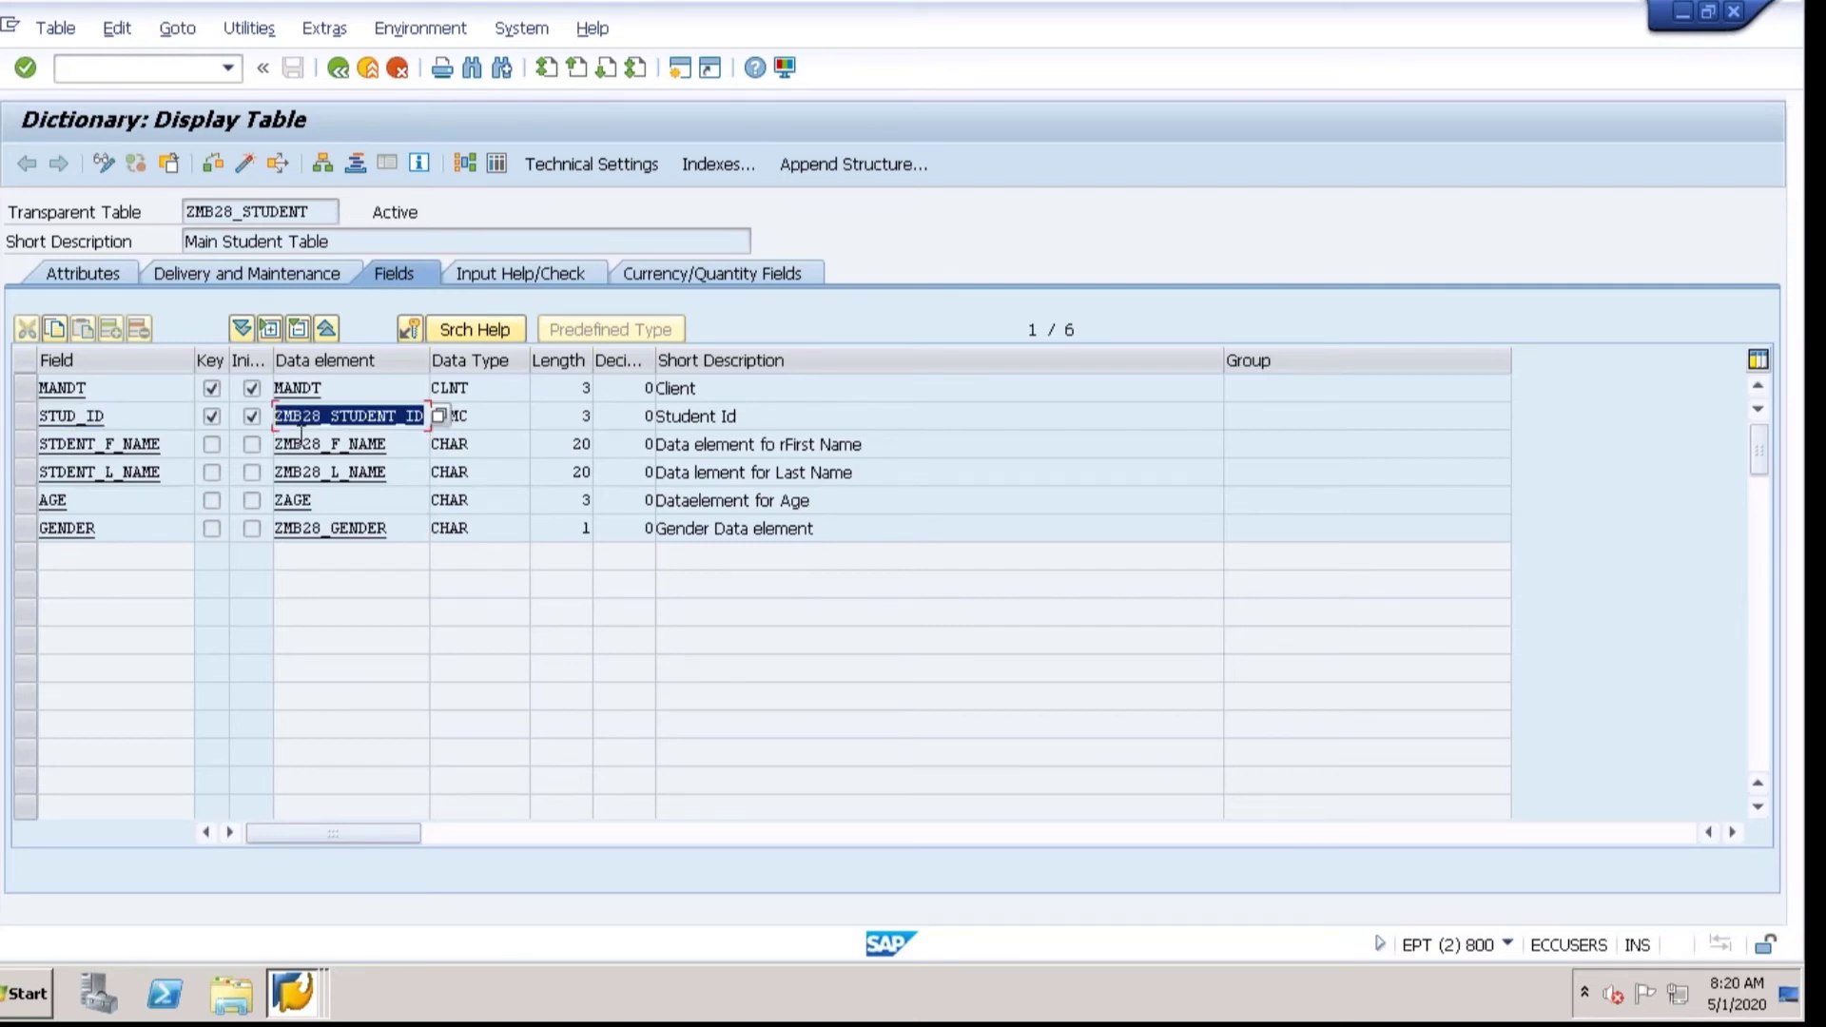
pyautogui.click(397, 423)
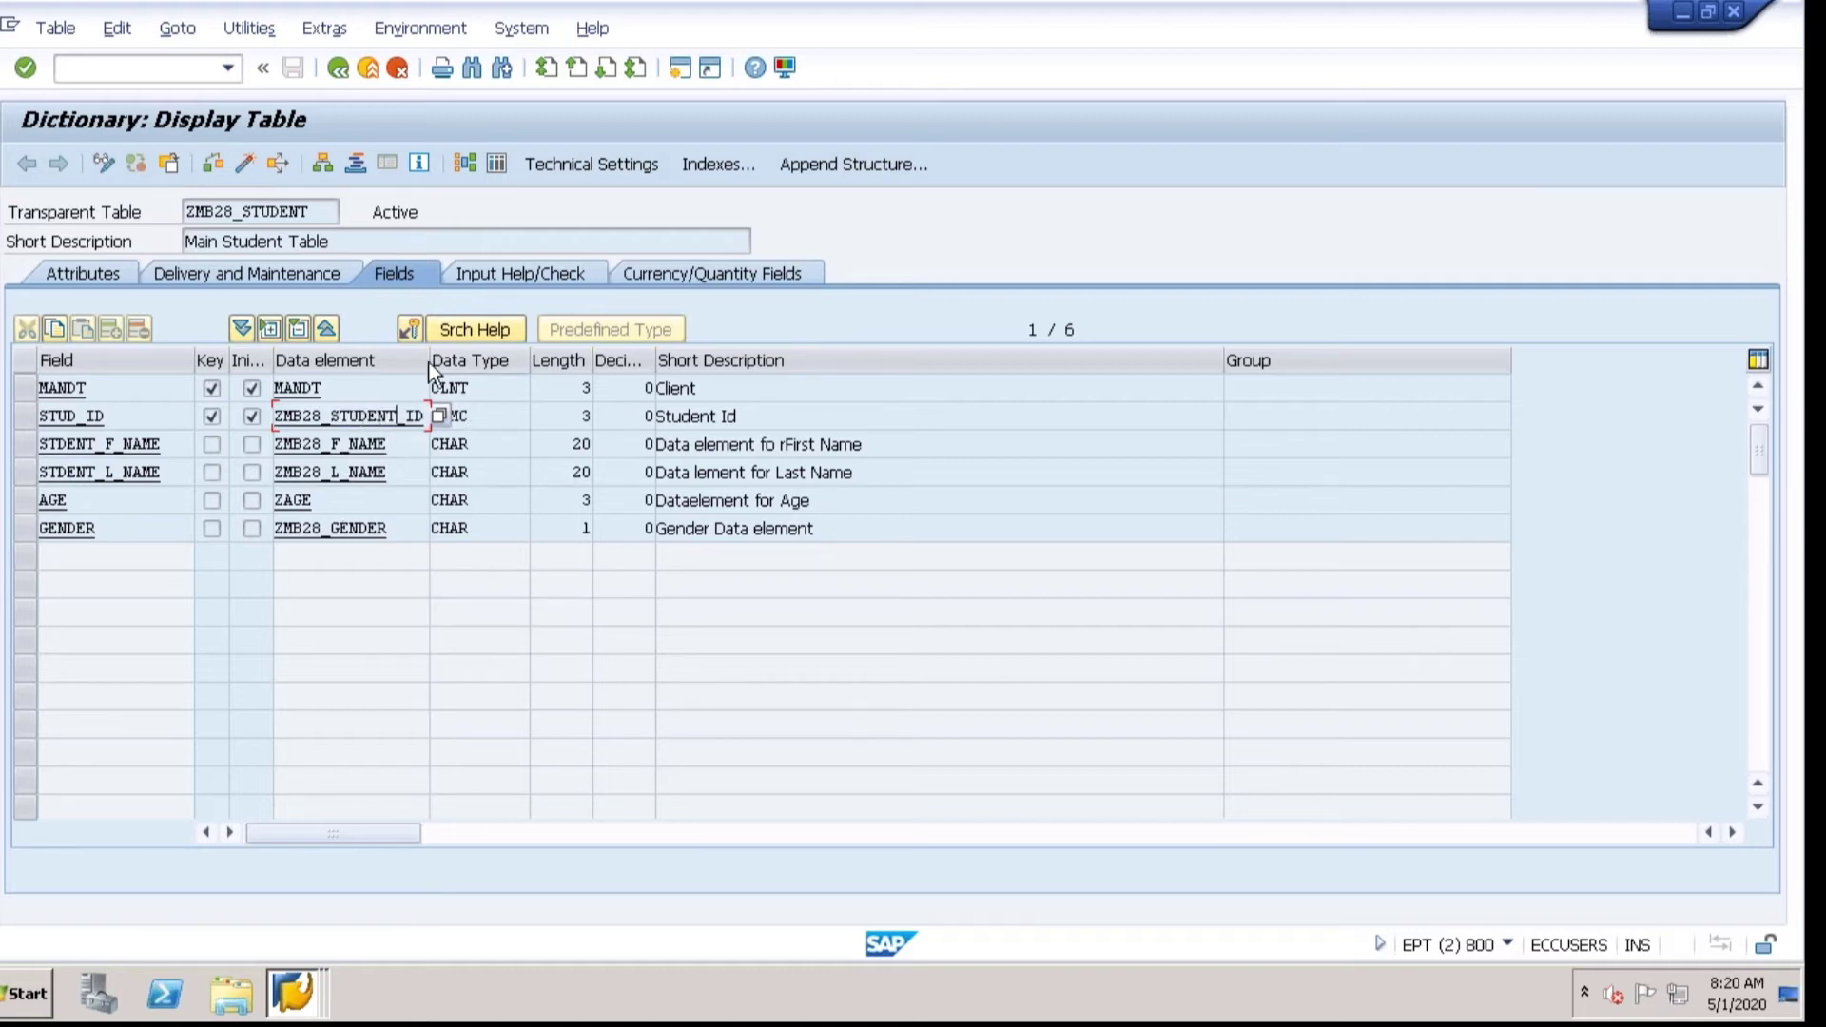
pyautogui.moveTo(431, 362); pyautogui.dragTo(513, 437)
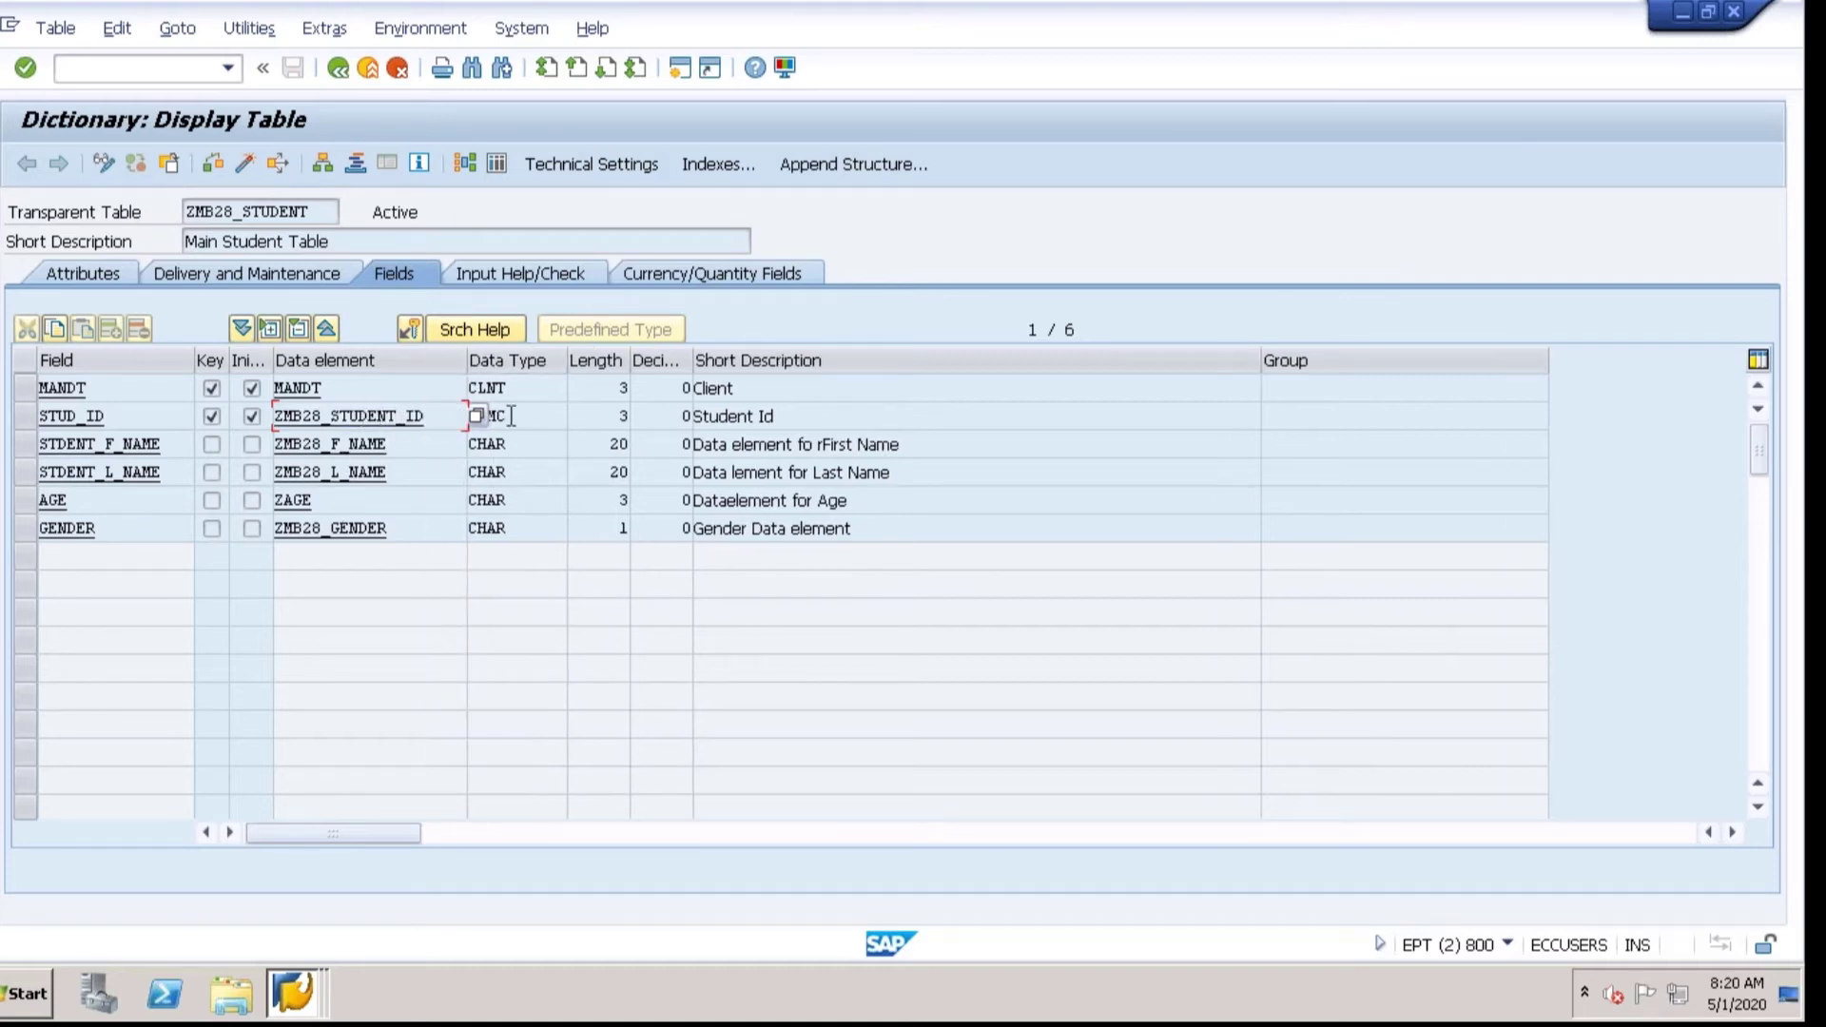
pyautogui.click(509, 415)
pyautogui.doubleClick(624, 416)
pyautogui.doubleClick(342, 415)
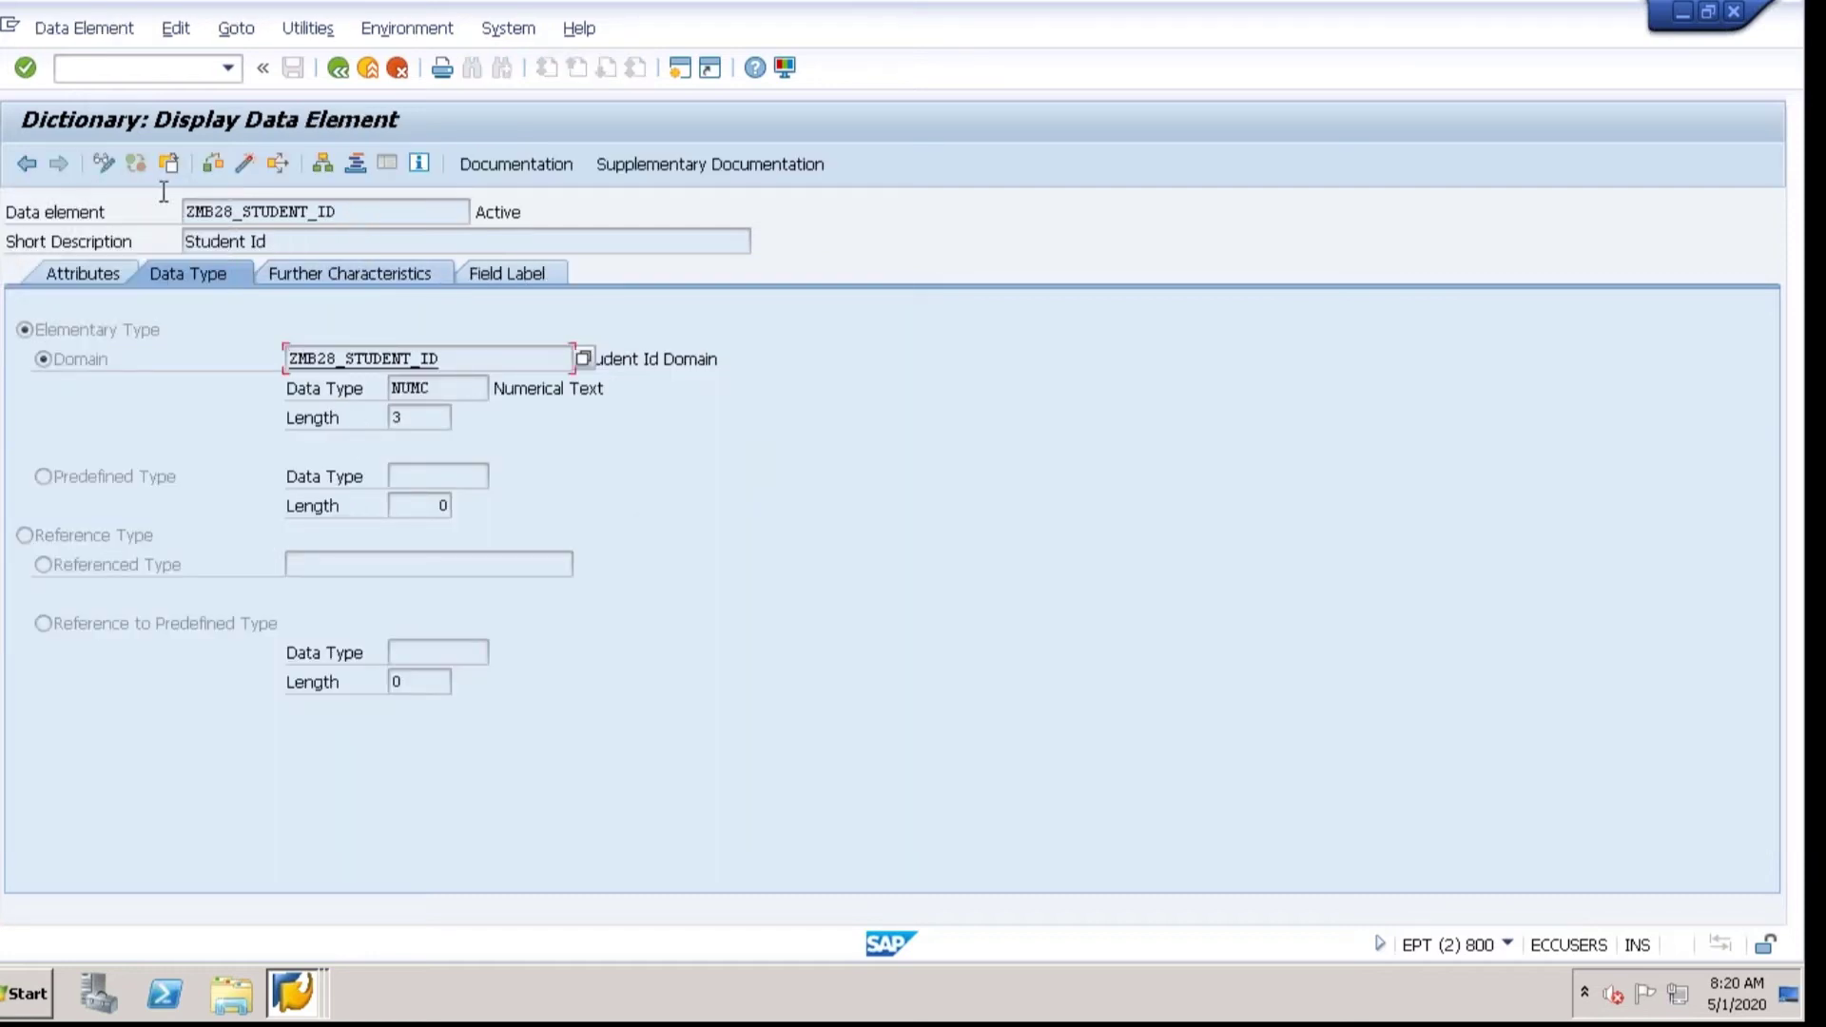
# View the short, medium, long and heading field labels of data element ZMB28_STUDENT_ID
pyautogui.moveTo(186, 212); pyautogui.dragTo(339, 209)
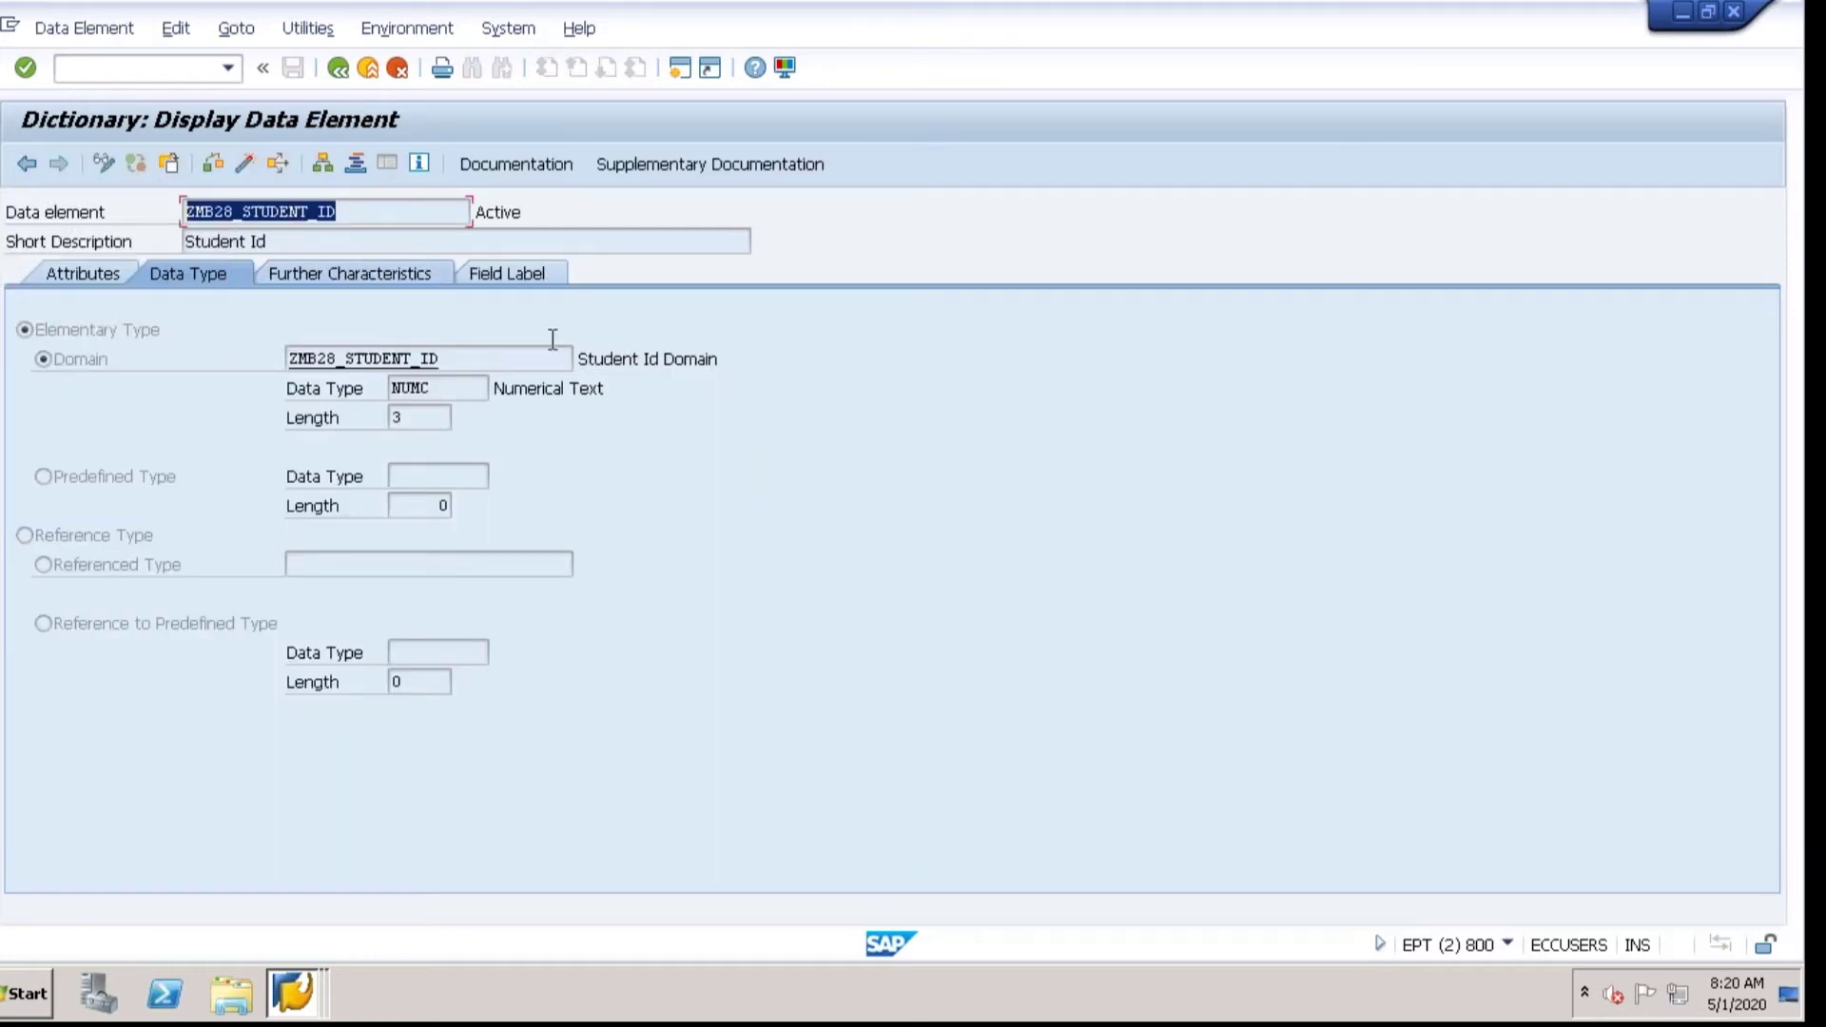
pyautogui.click(516, 283)
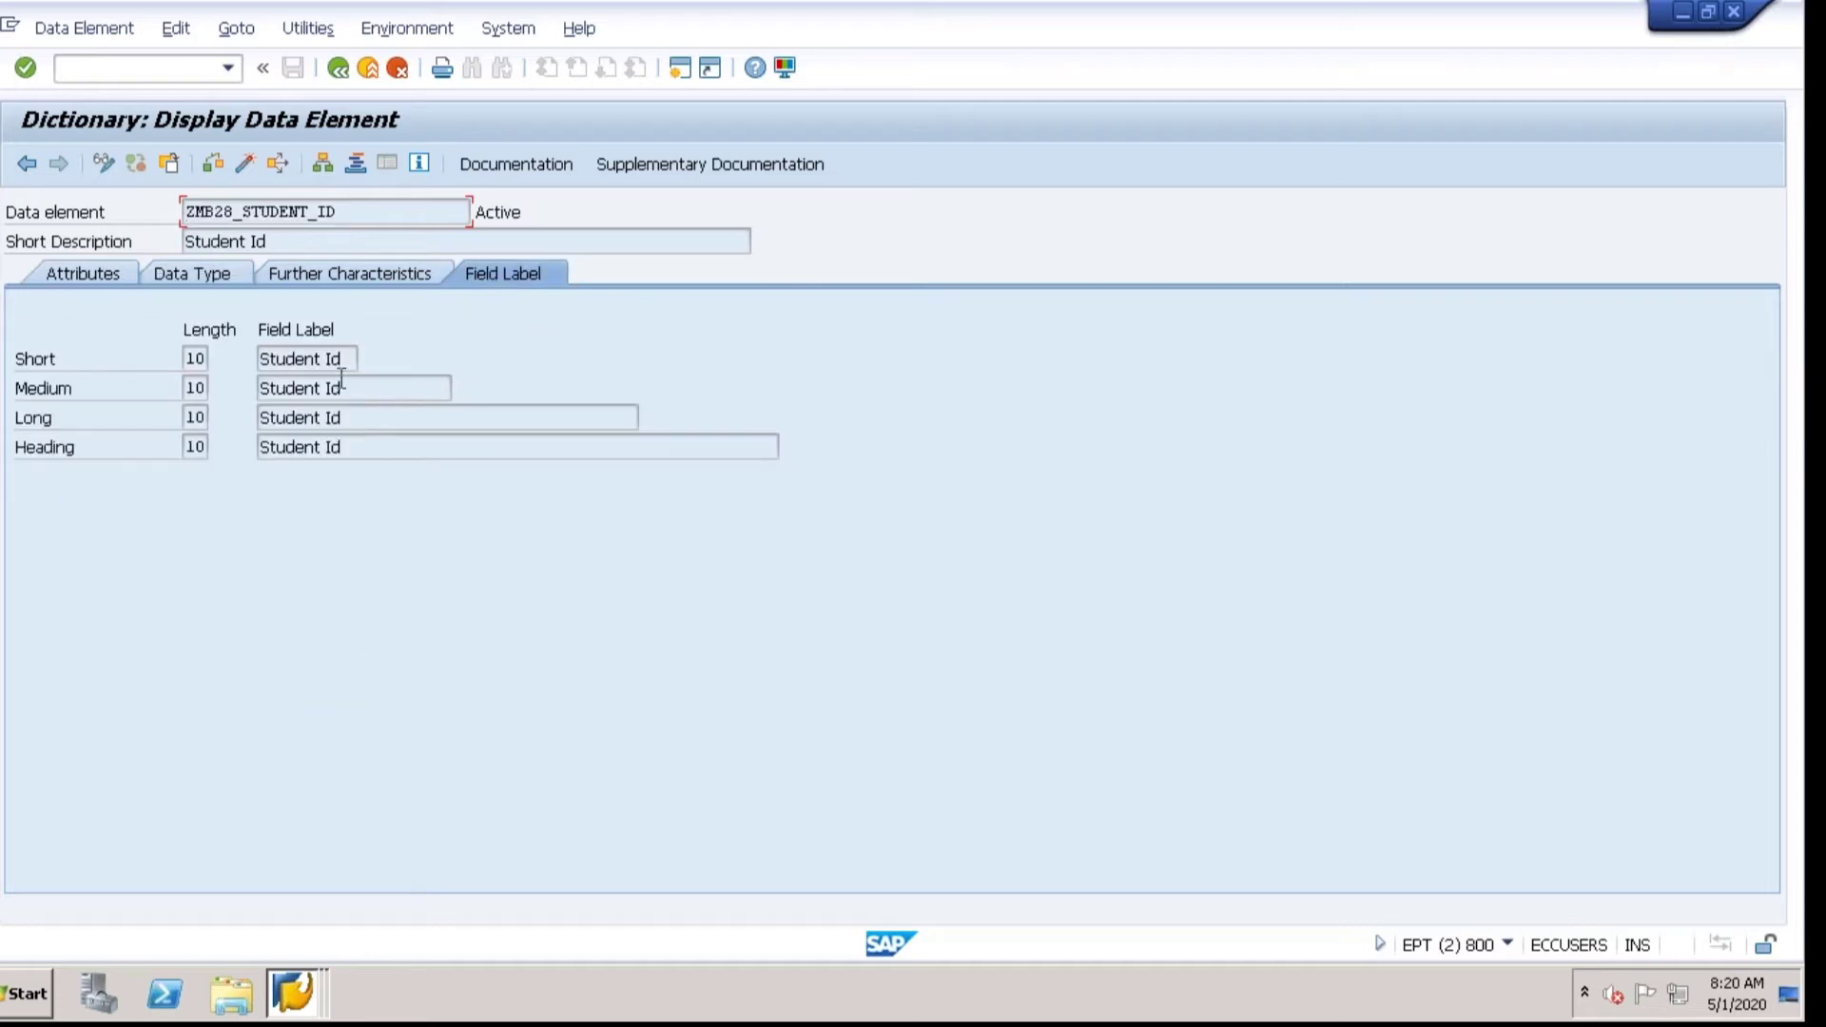
pyautogui.moveTo(261, 360); pyautogui.dragTo(351, 448)
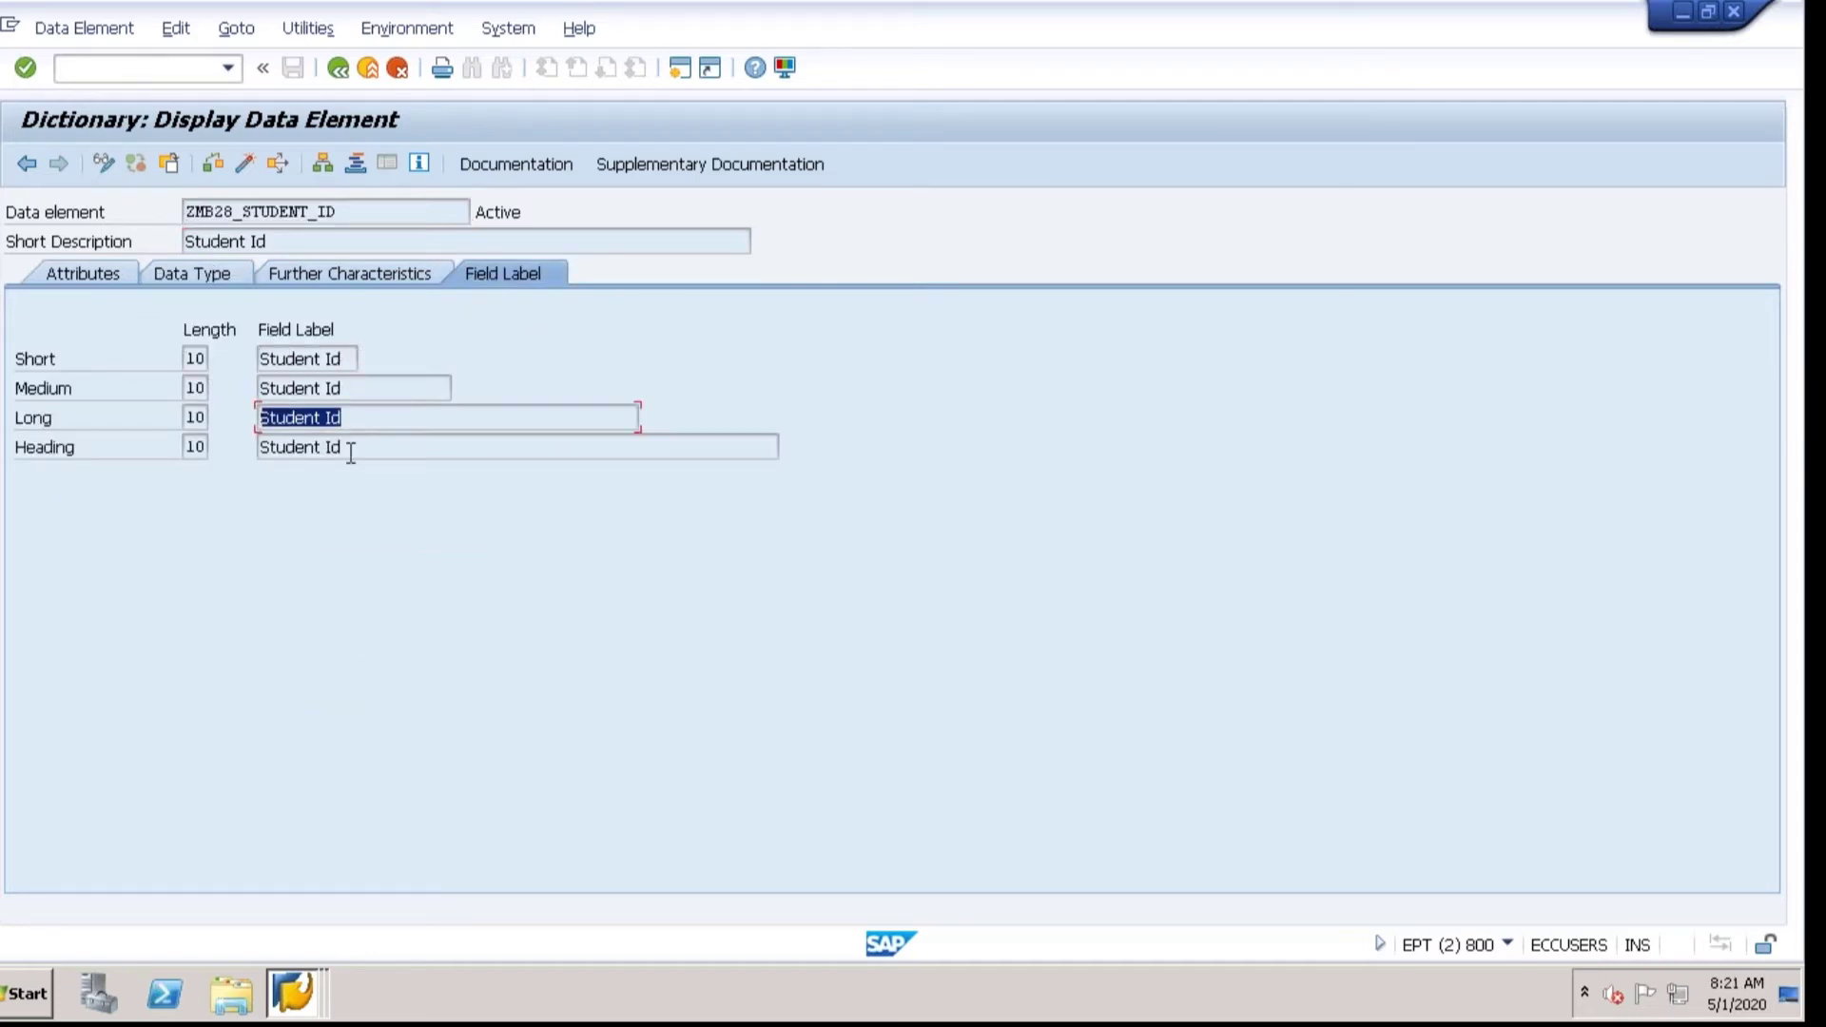
# Examine the data element's further characteristics: search help name and parameters, parameter ID, default component name and change document option
pyautogui.click(386, 293)
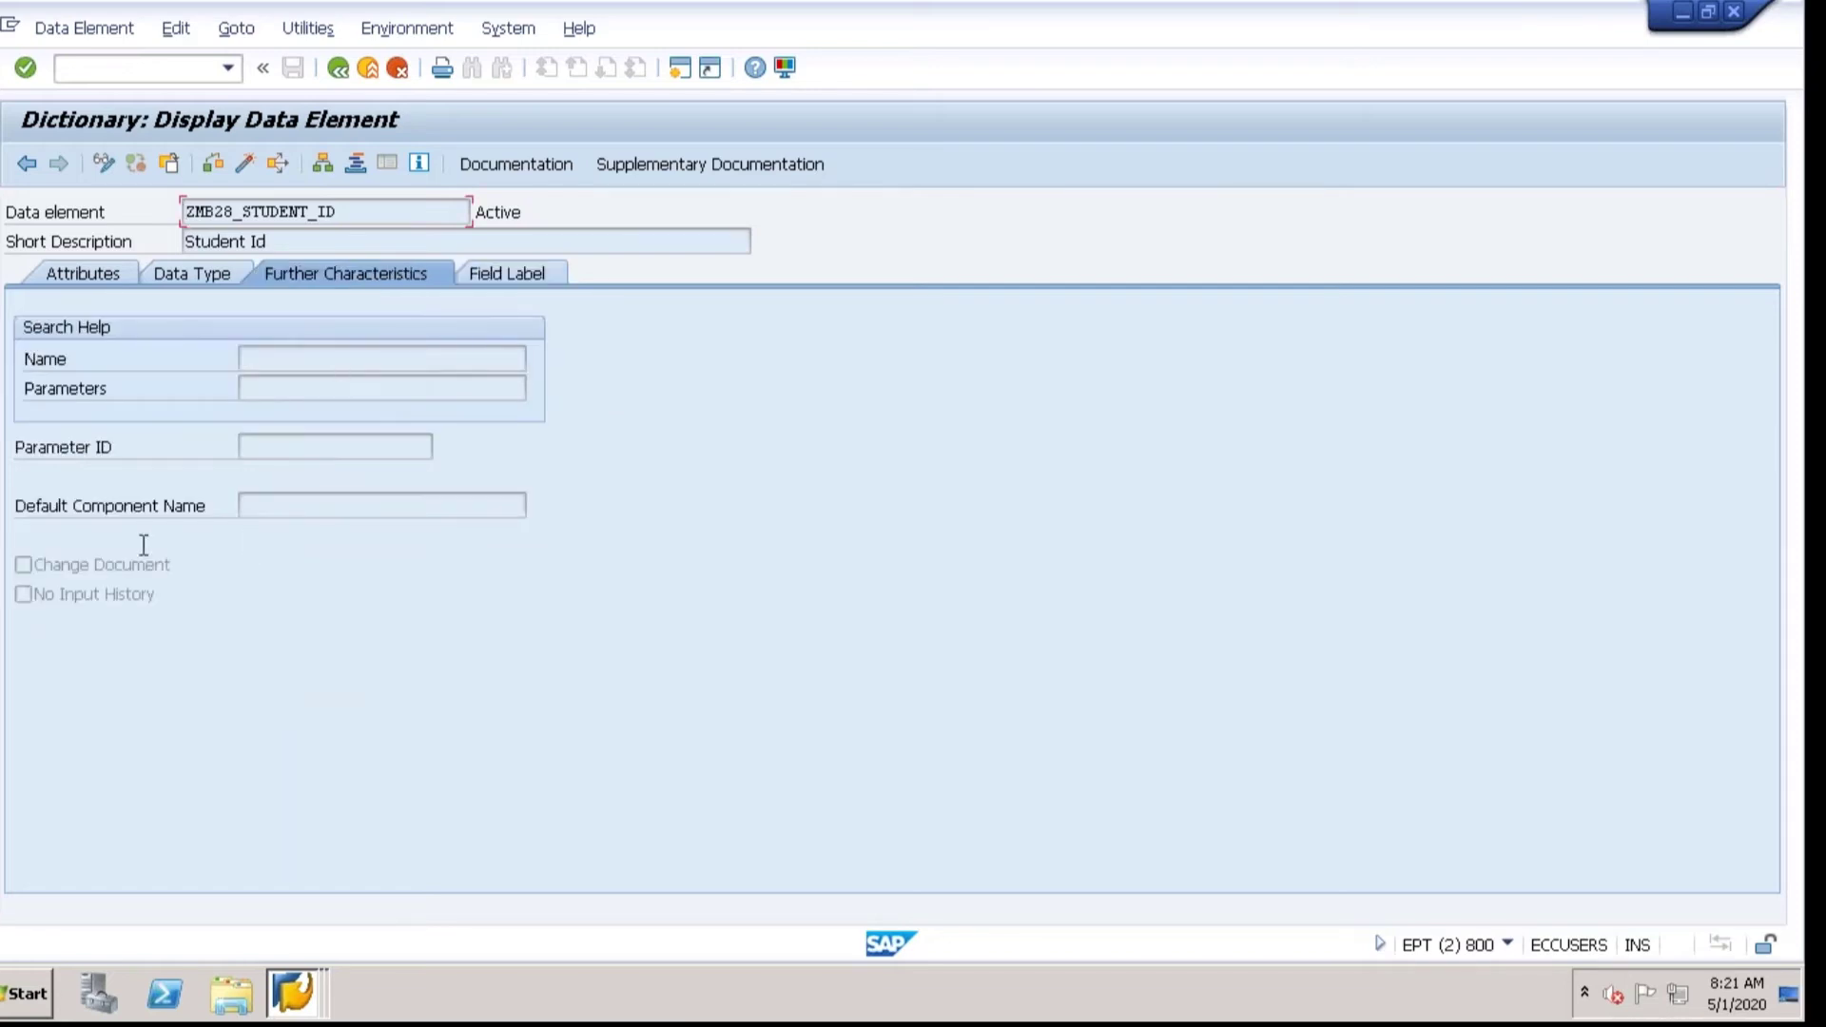
pyautogui.click(289, 358)
pyautogui.click(275, 385)
pyautogui.click(285, 359)
pyautogui.click(285, 388)
pyautogui.click(285, 359)
pyautogui.click(286, 444)
pyautogui.click(277, 510)
pyautogui.click(416, 454)
pyautogui.click(276, 510)
pyautogui.click(294, 360)
pyautogui.click(292, 388)
pyautogui.press('Tab')
pyautogui.click(199, 576)
pyautogui.click(253, 361)
pyautogui.click(253, 387)
pyautogui.click(261, 439)
pyautogui.click(271, 359)
pyautogui.press('Tab')
pyautogui.press('Tab')
pyautogui.moveTo(362, 209); pyautogui.dragTo(135, 195)
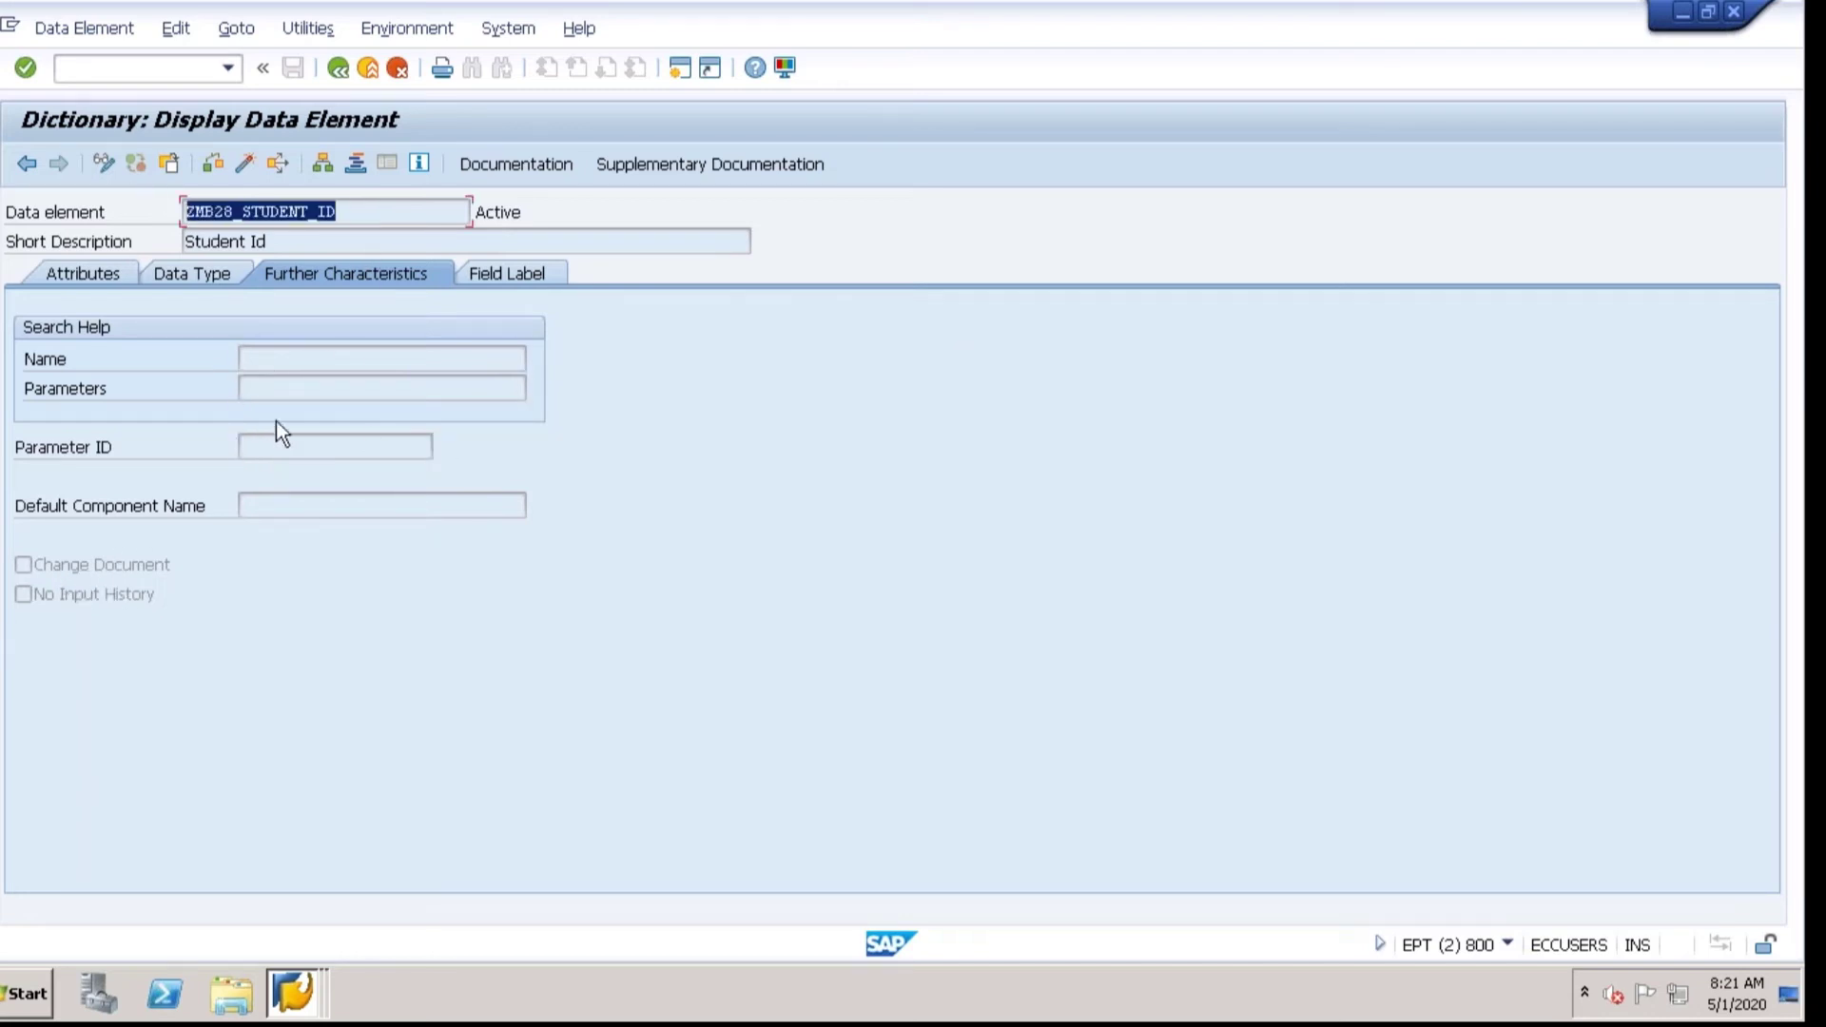
# Review the data element's field labels and domain assignment, and open the domain ZMB28_STUDENT_ID
pyautogui.click(508, 276)
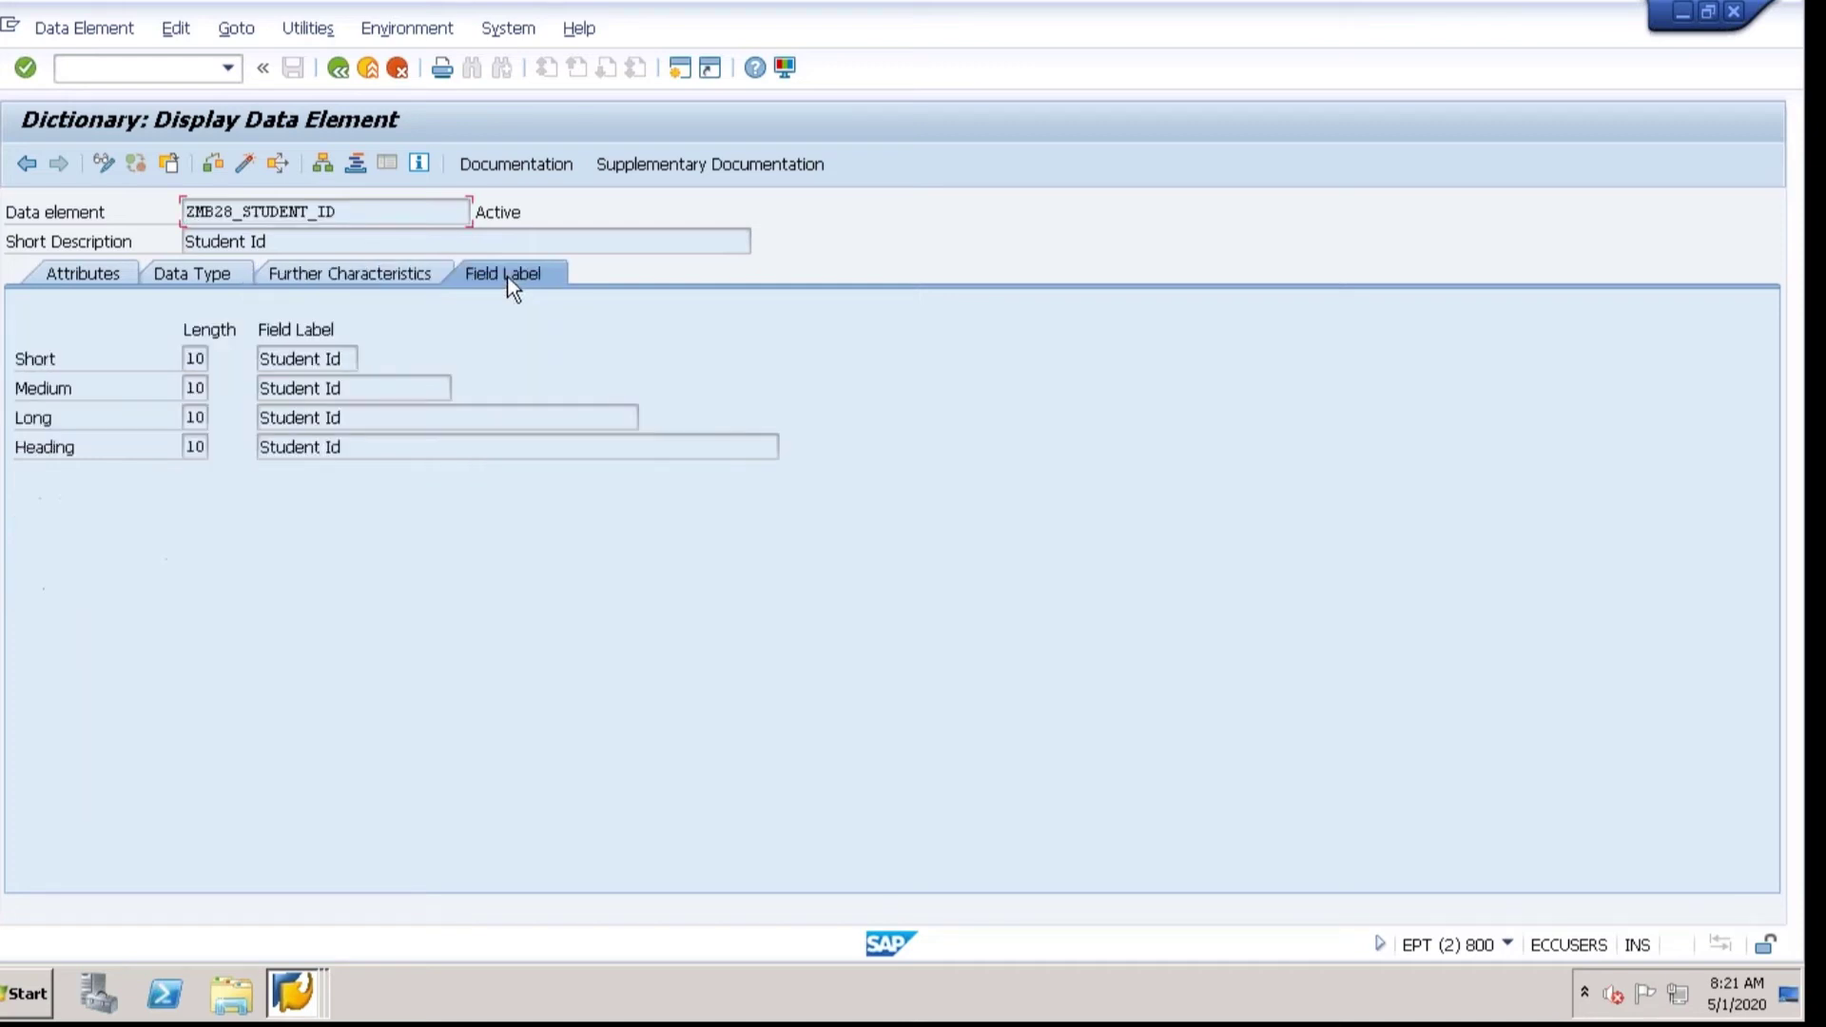
pyautogui.click(334, 417)
pyautogui.click(200, 279)
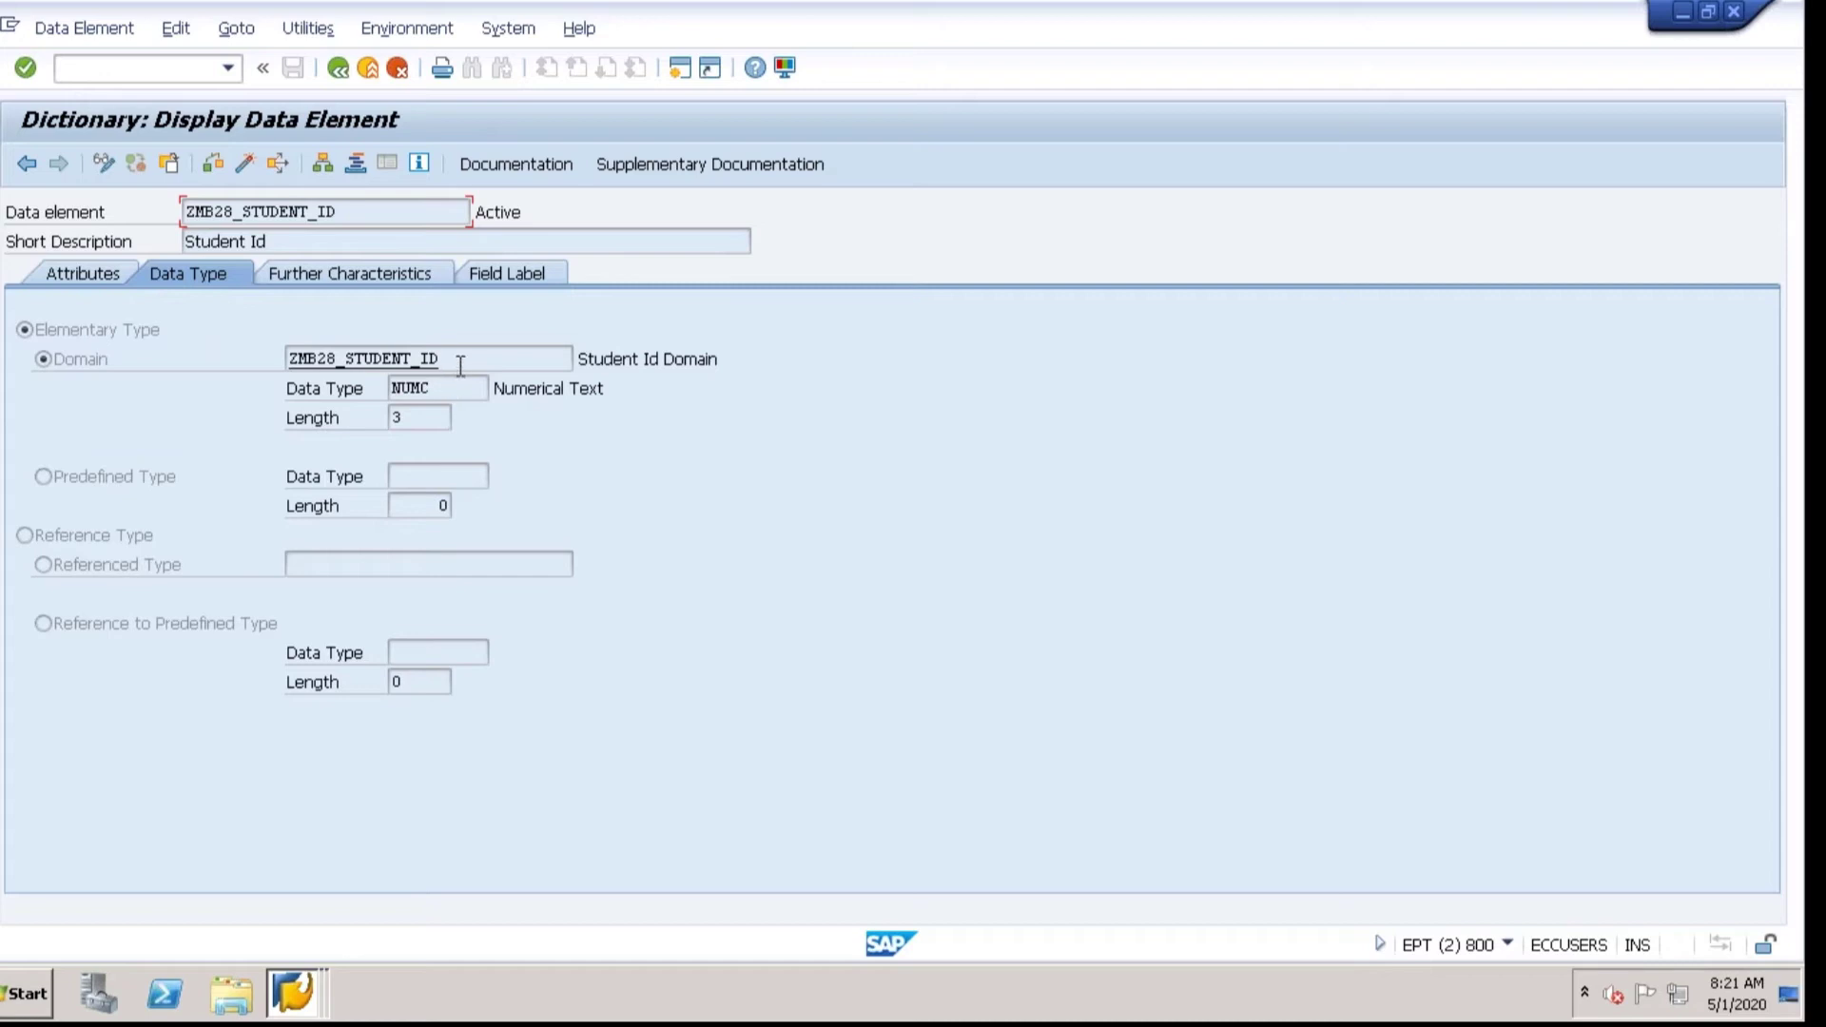
pyautogui.moveTo(439, 358); pyautogui.dragTo(244, 359)
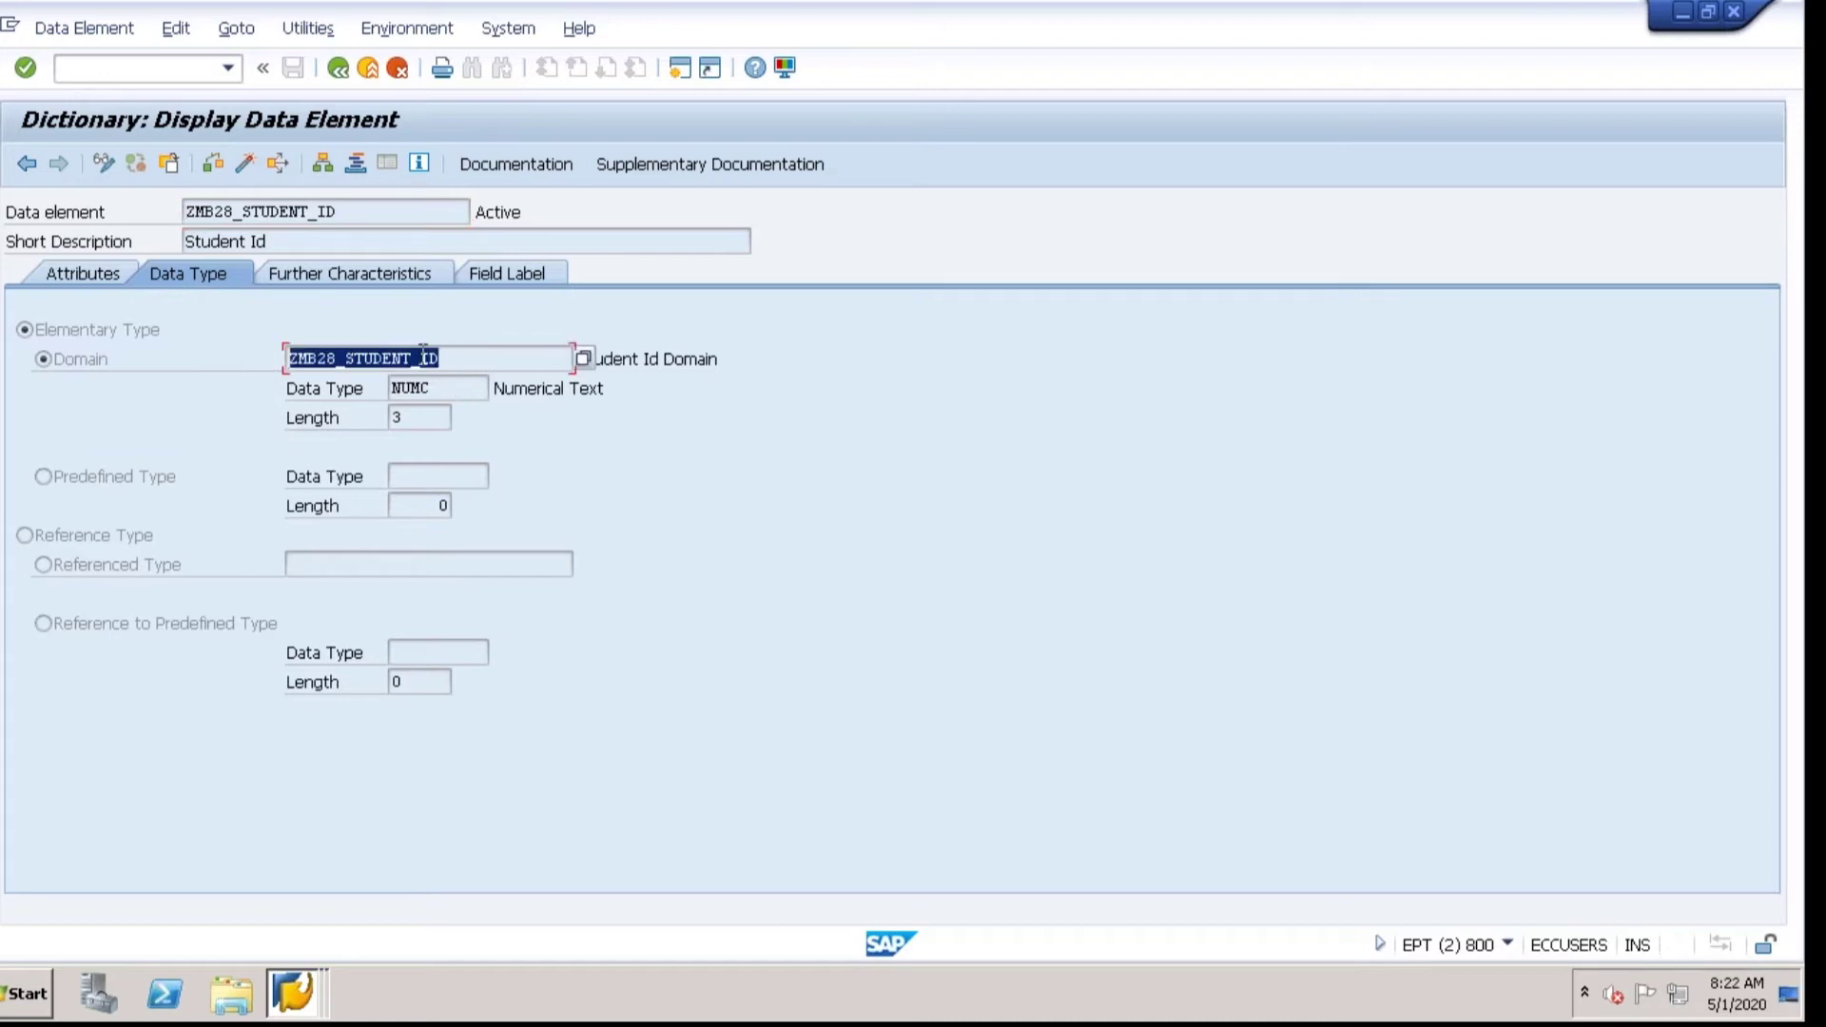
pyautogui.moveTo(422, 358); pyautogui.dragTo(257, 352)
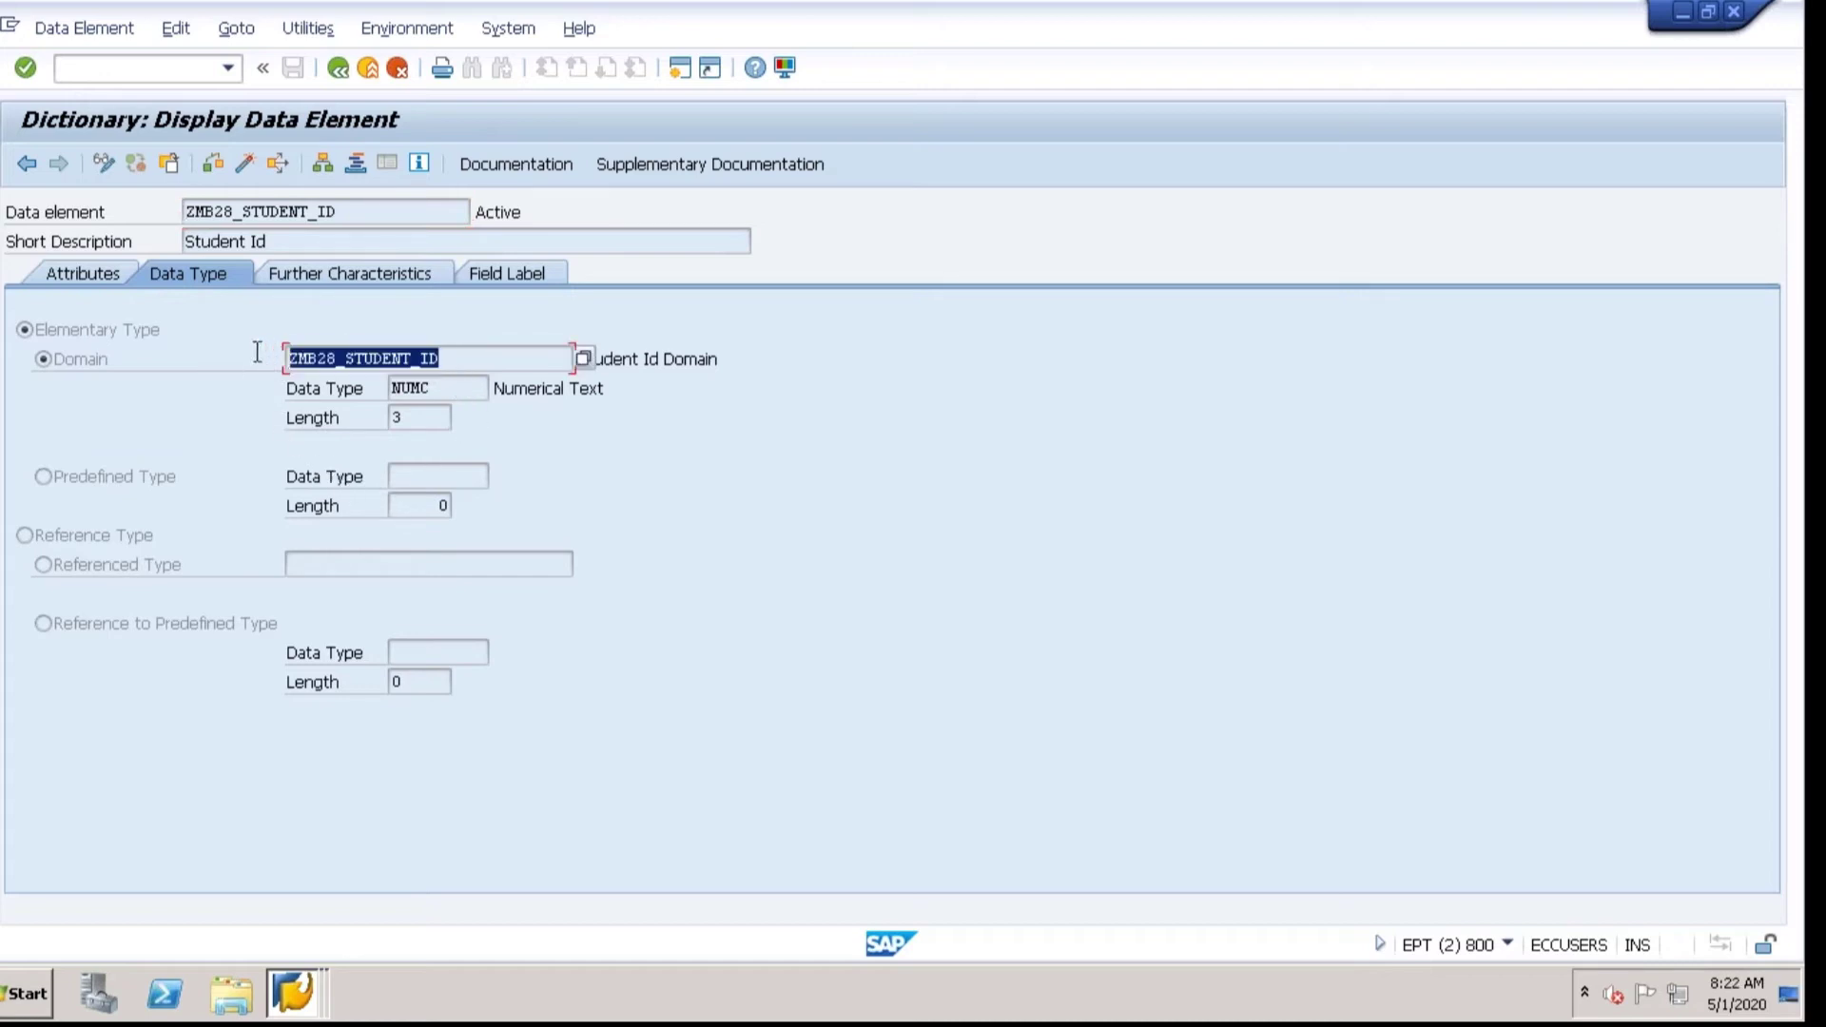
pyautogui.click(356, 211)
pyautogui.moveTo(222, 211); pyautogui.dragTo(147, 212)
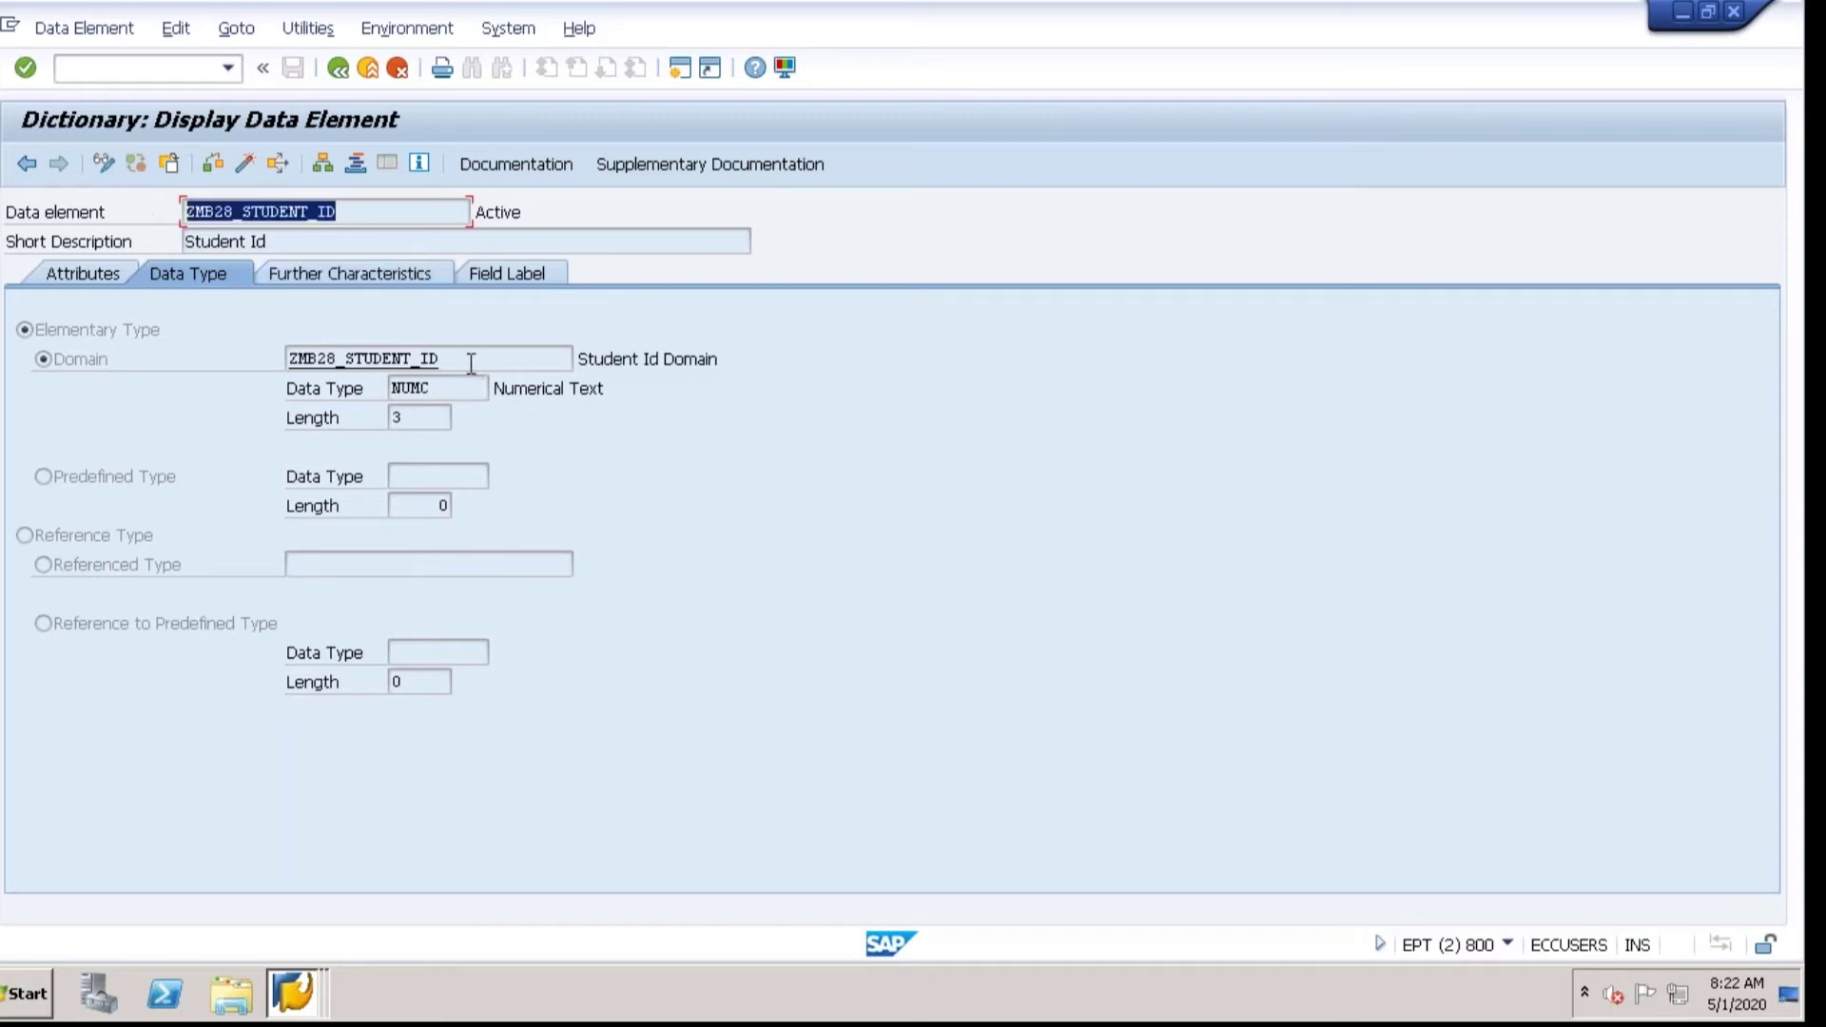
pyautogui.moveTo(287, 360)
pyautogui.mouseDown()
pyautogui.moveTo(440, 373)
pyautogui.moveTo(268, 359)
pyautogui.mouseUp()
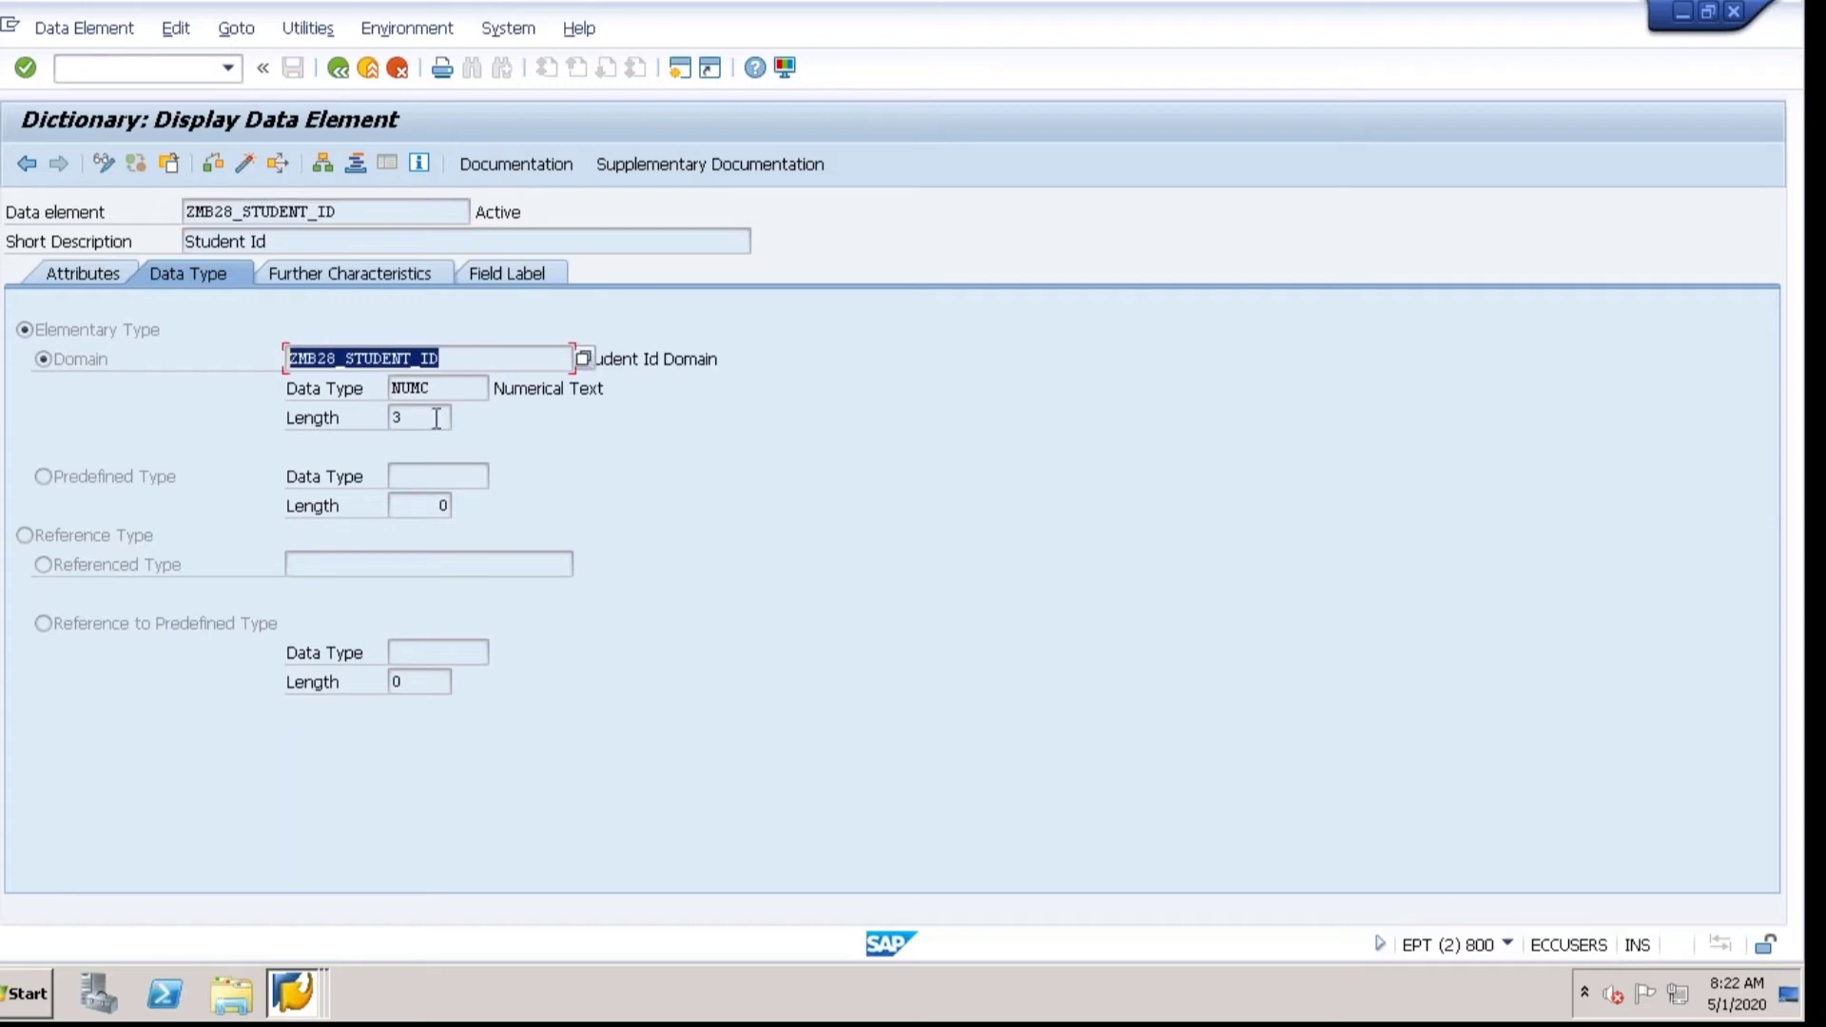
pyautogui.doubleClick(329, 368)
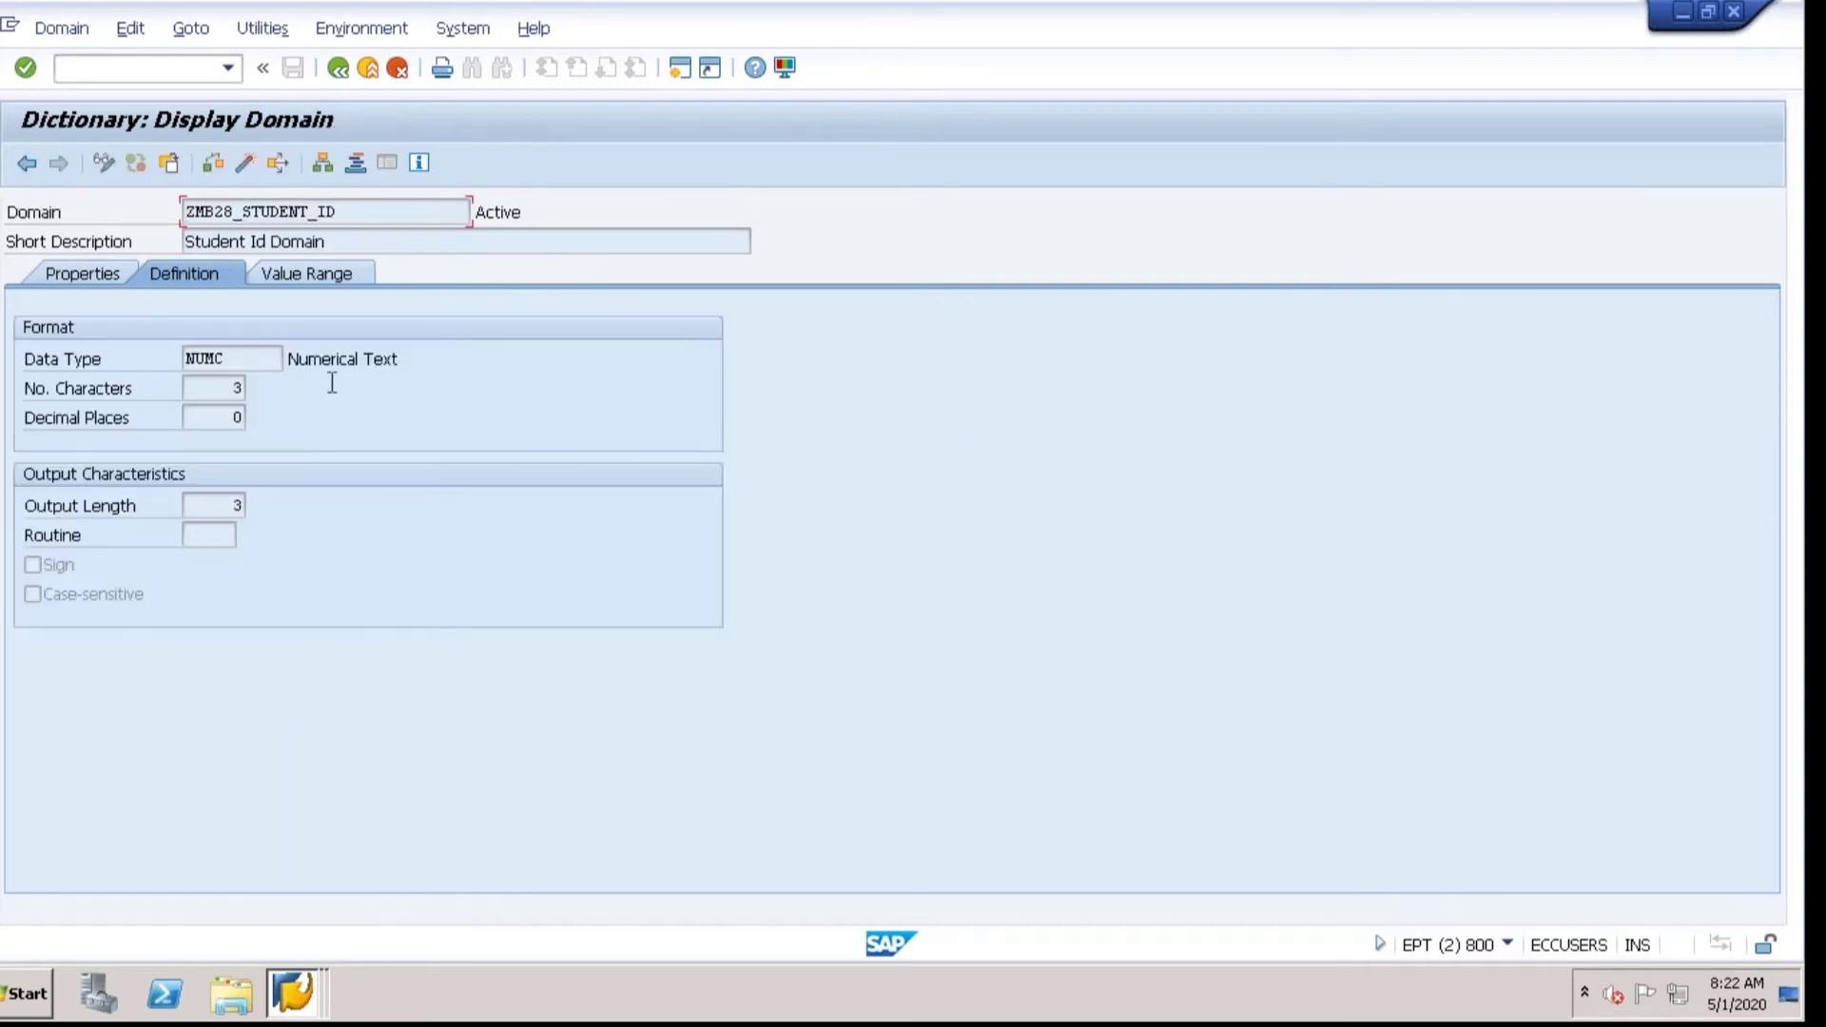
# Examine the domain's data type, number of characters, decimal places, output length and conversion routine field
pyautogui.moveTo(233, 366); pyautogui.dragTo(139, 352)
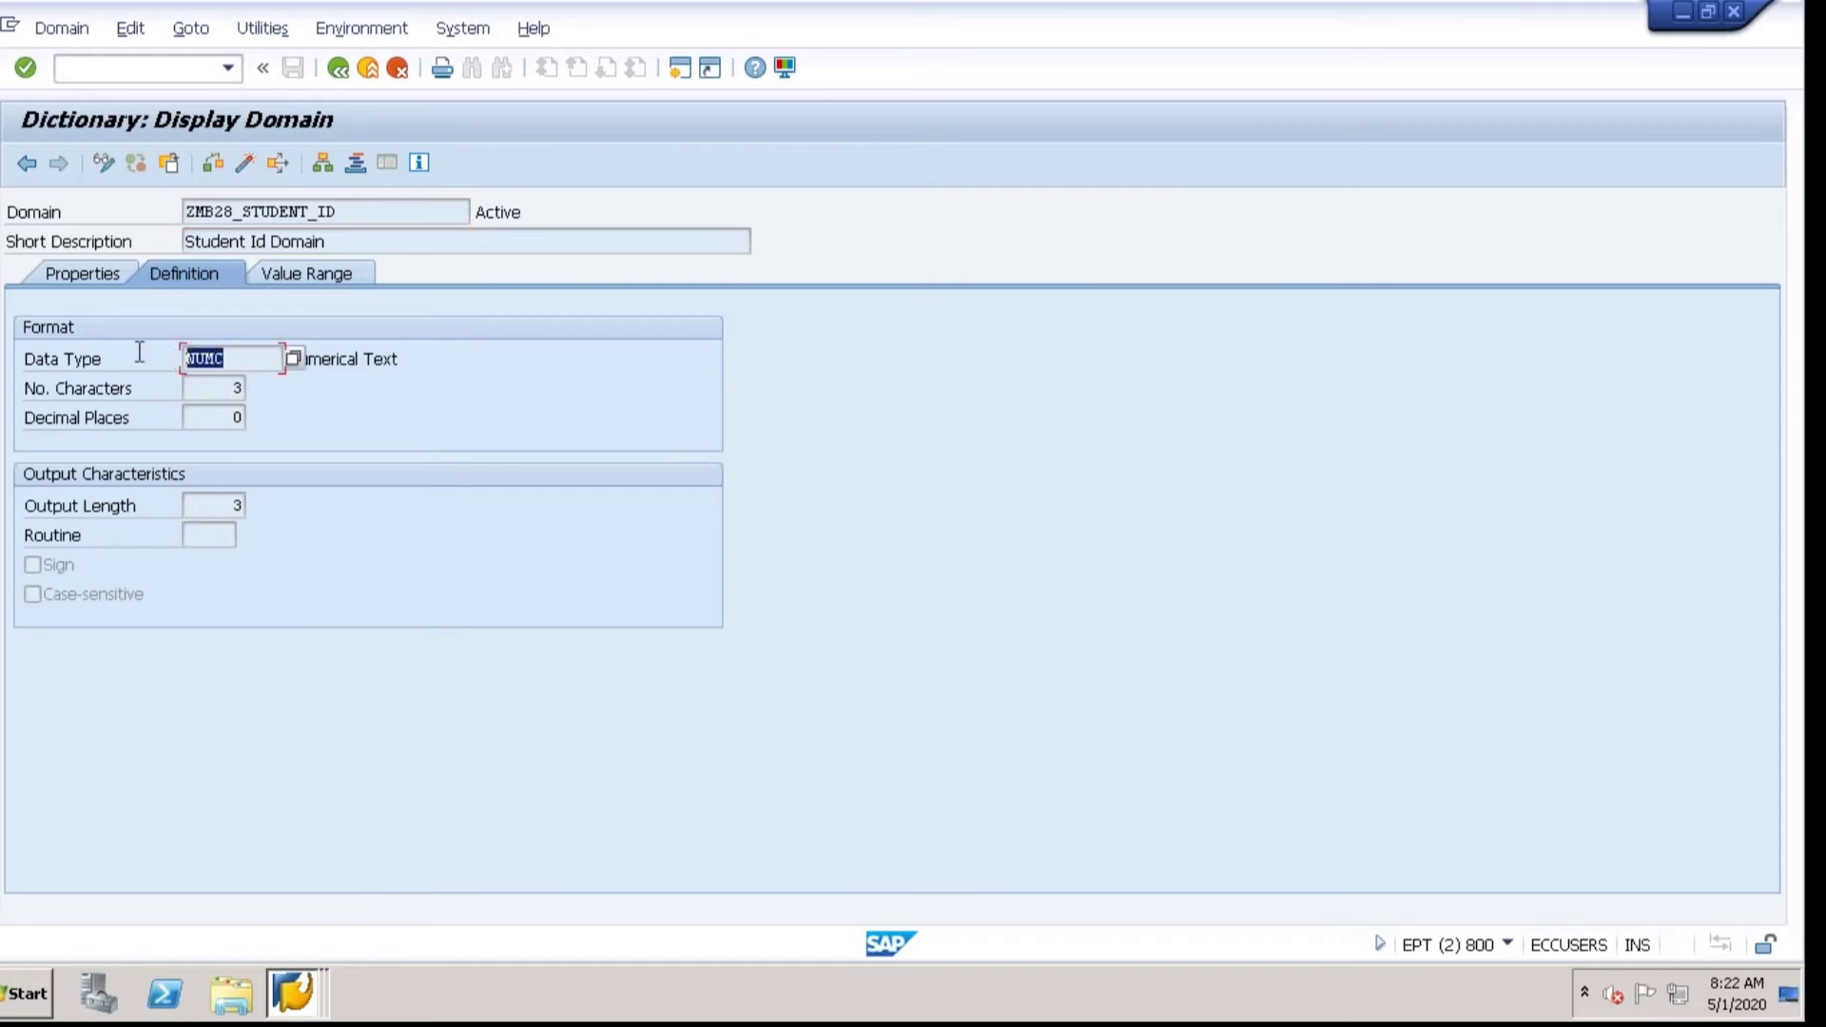
pyautogui.moveTo(258, 387); pyautogui.dragTo(143, 359)
pyautogui.moveTo(346, 213); pyautogui.dragTo(4, 213)
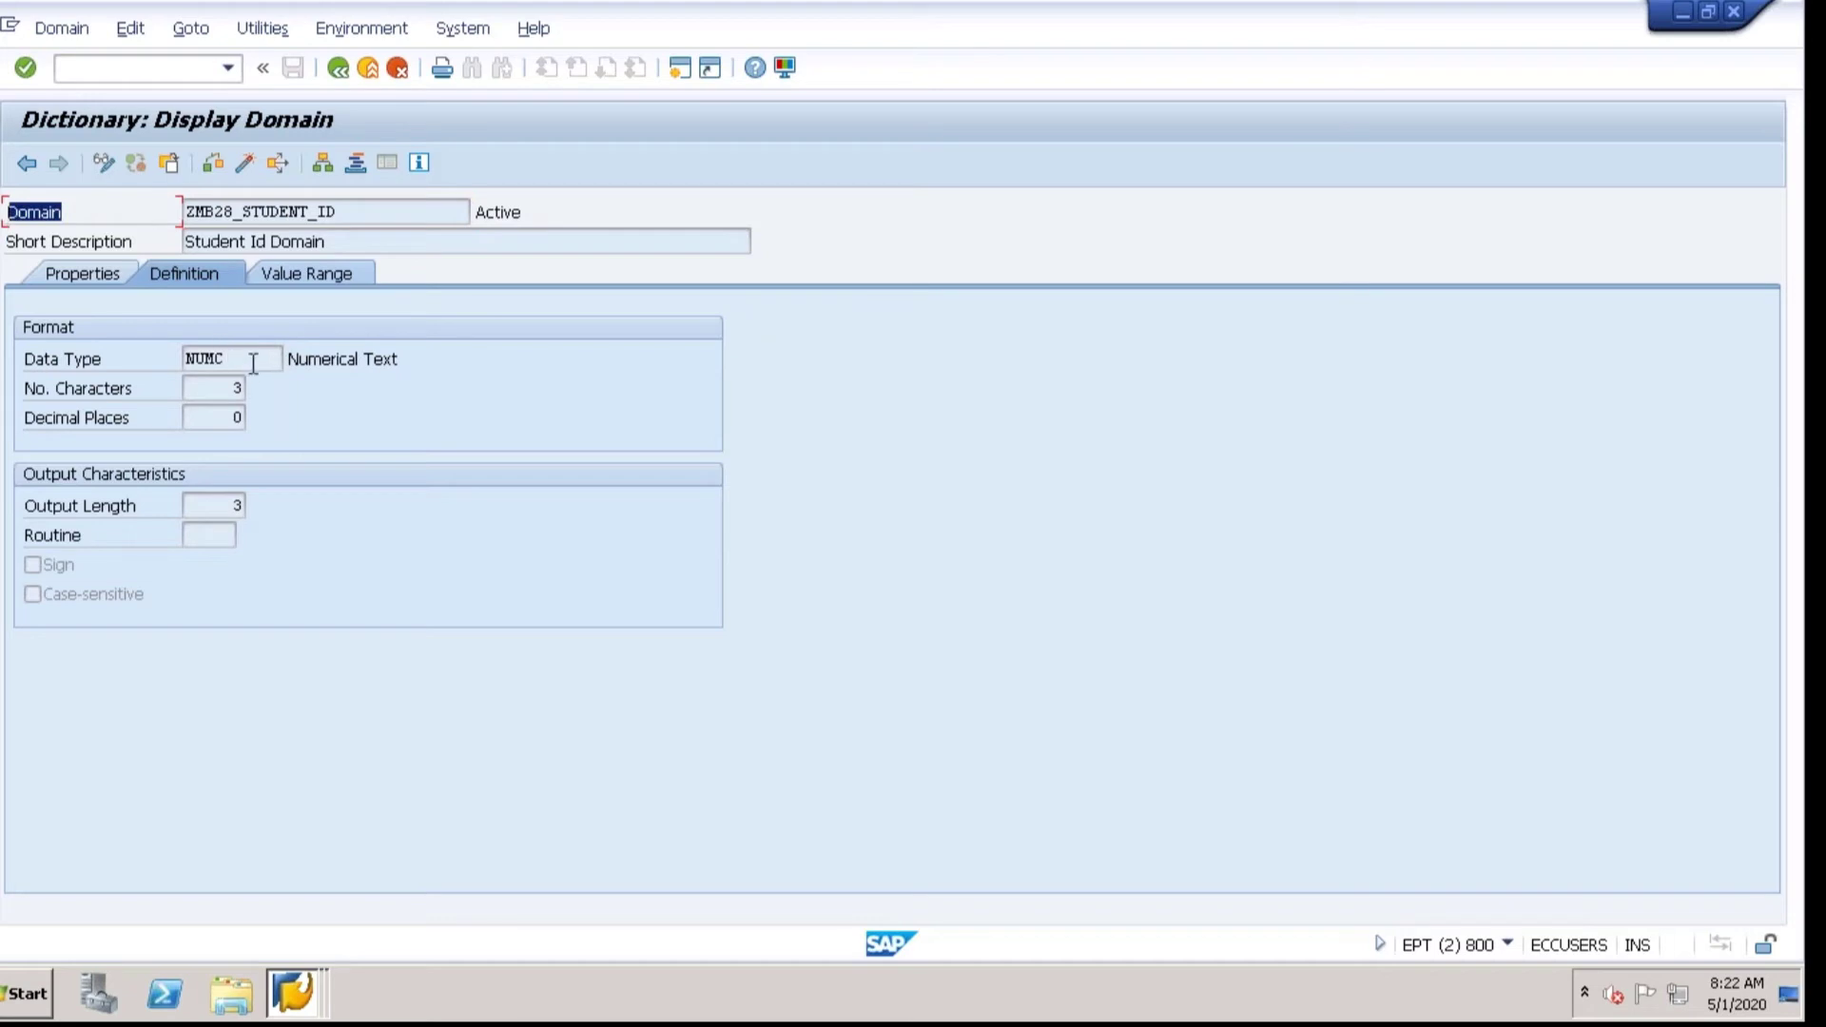
pyautogui.moveTo(208, 360); pyautogui.dragTo(157, 360)
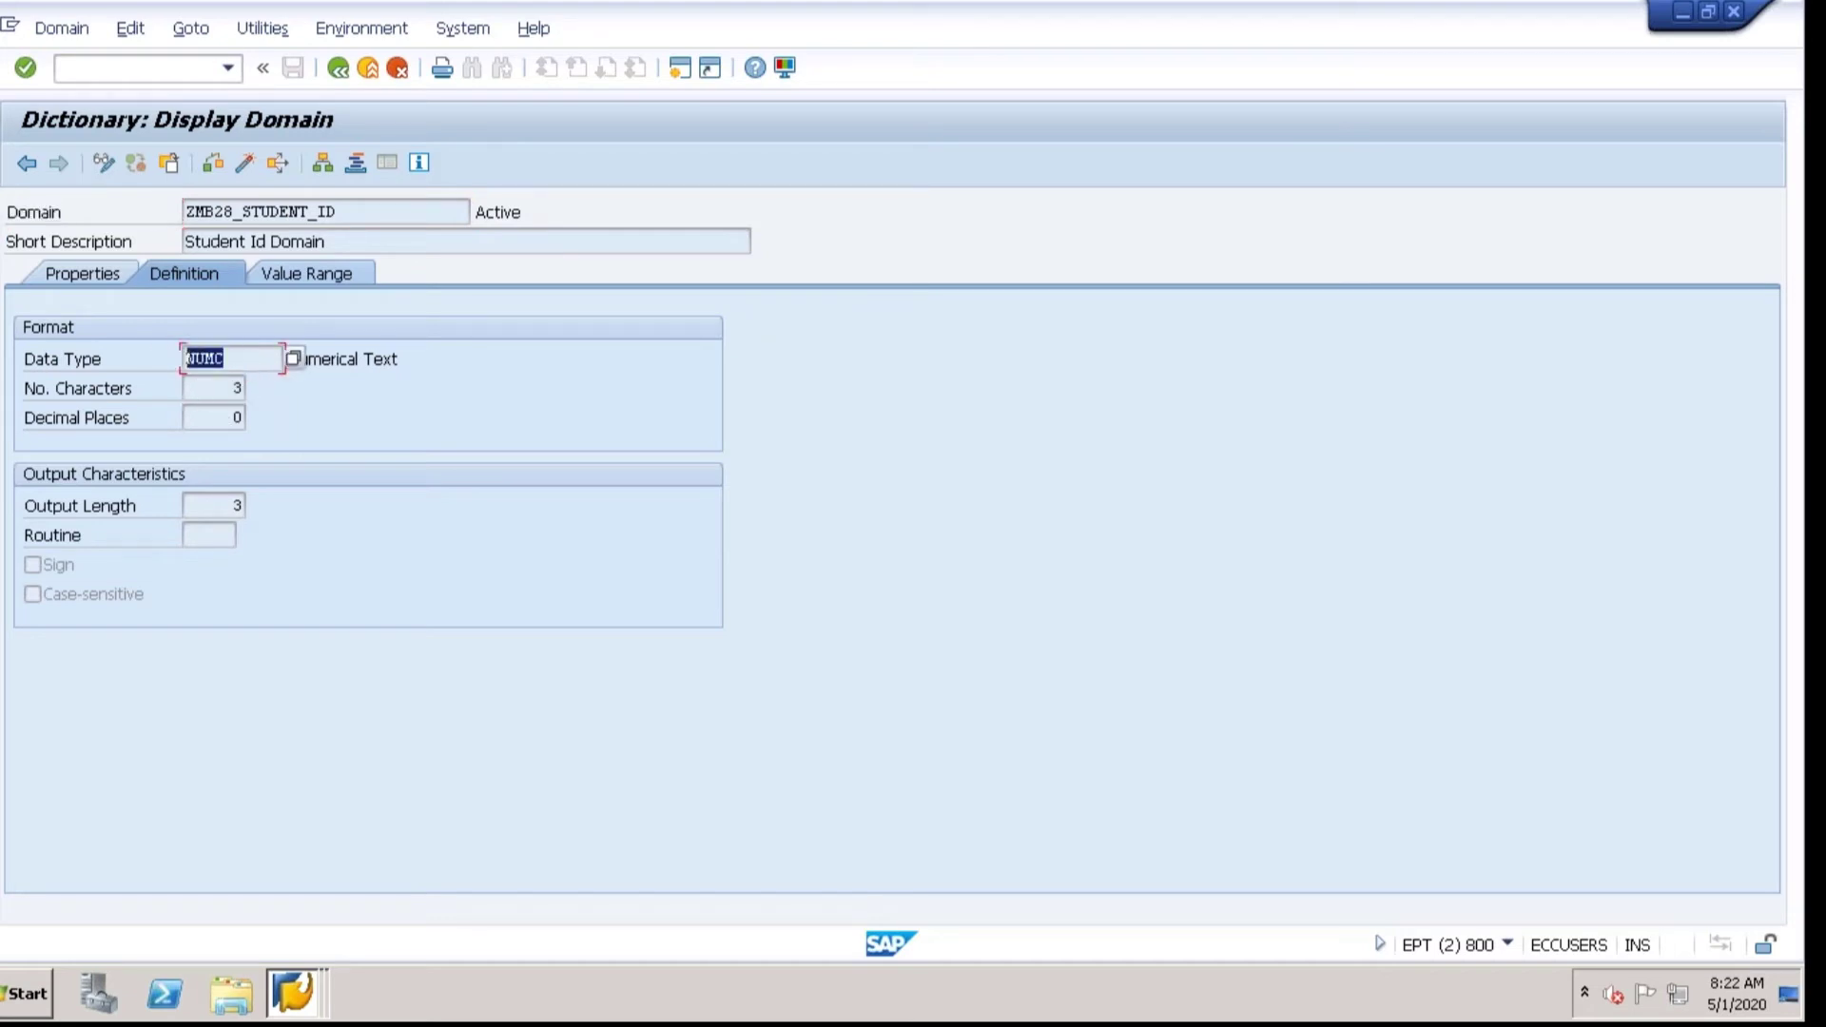
pyautogui.moveTo(234, 419); pyautogui.dragTo(277, 420)
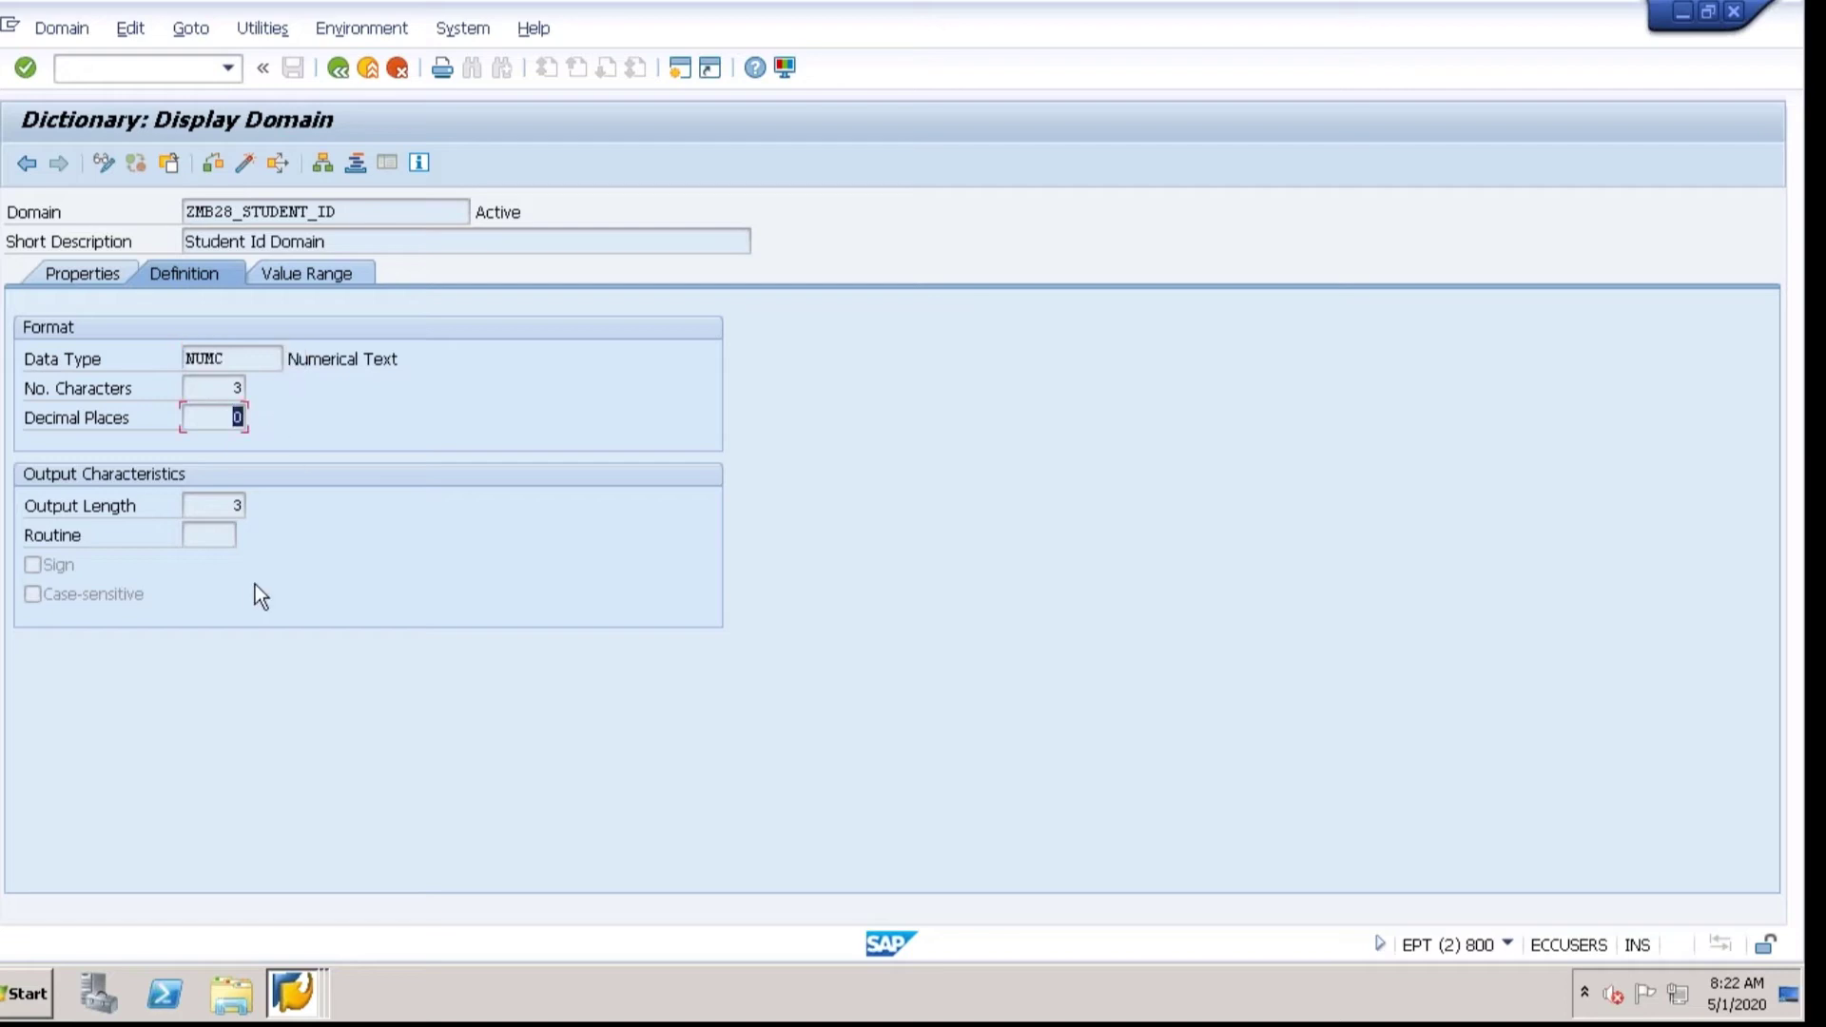
pyautogui.click(211, 536)
pyautogui.click(231, 511)
# Open transaction SE11 in a new session with /ose11 and display the database table MARA
pyautogui.click(105, 74)
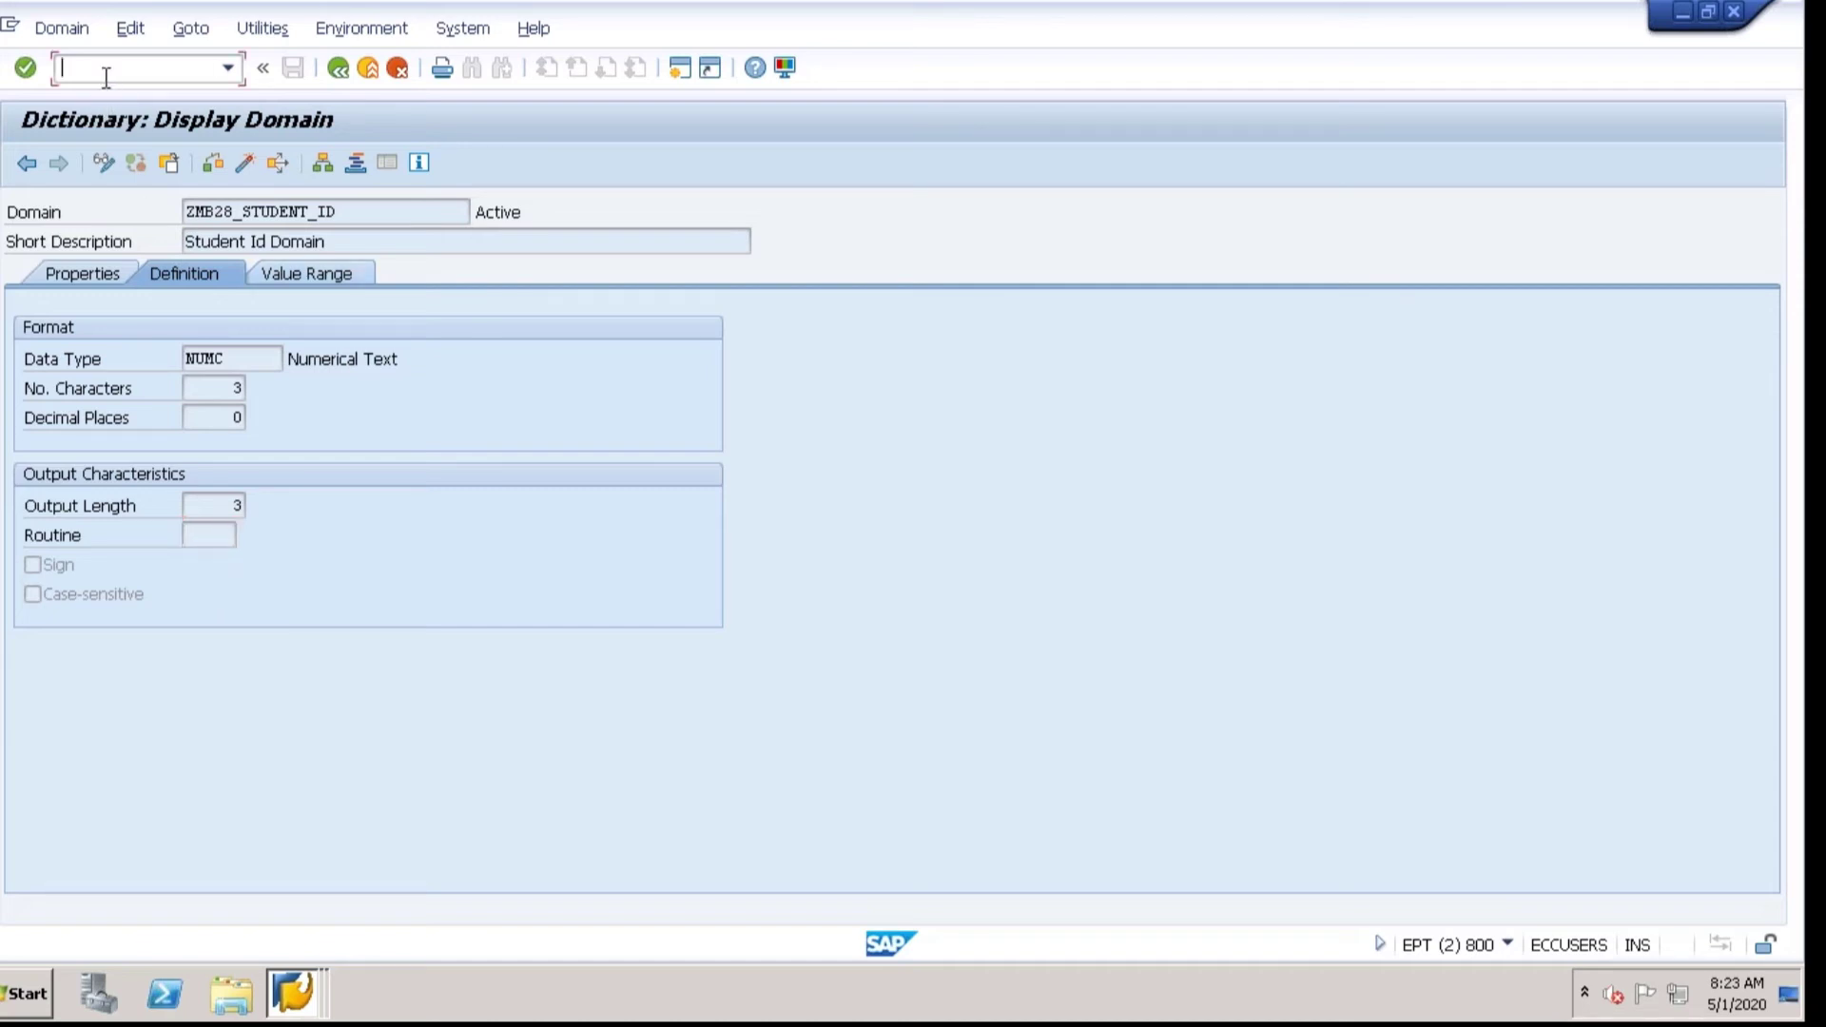
pyautogui.write('/ose11')
pyautogui.press('Return')
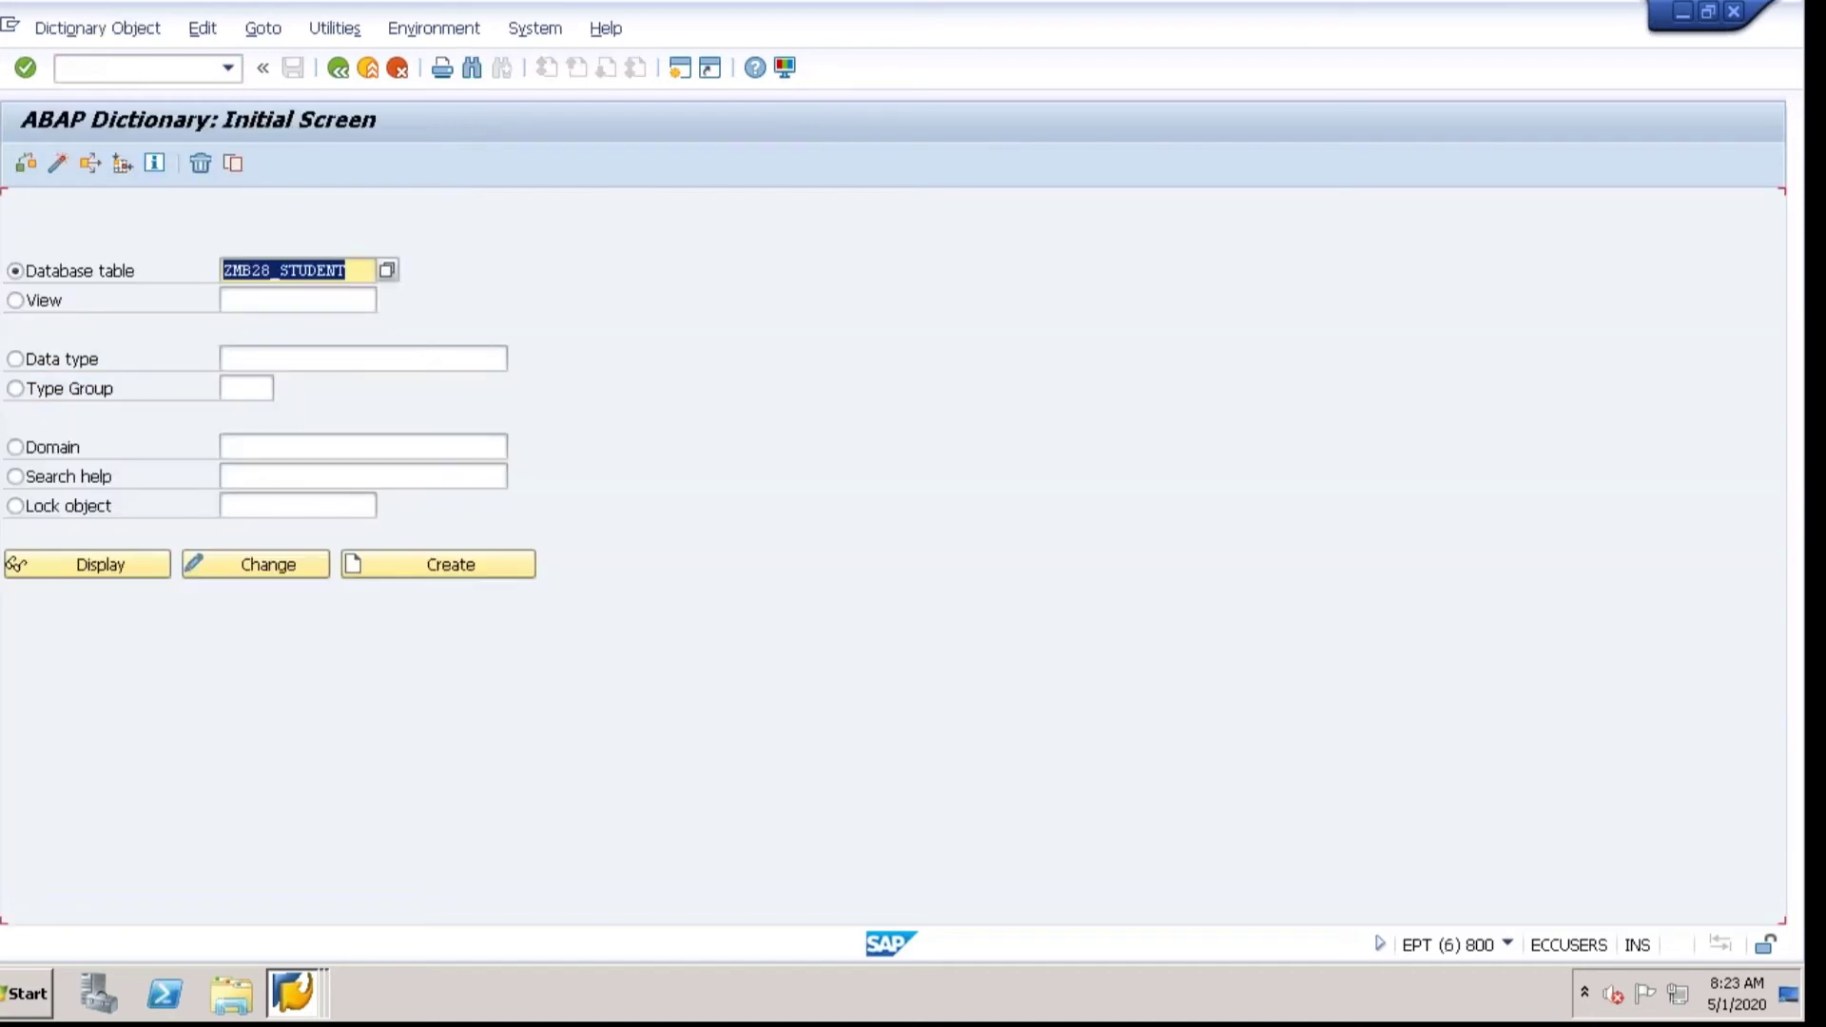
pyautogui.write('mara')
pyautogui.press('Return')
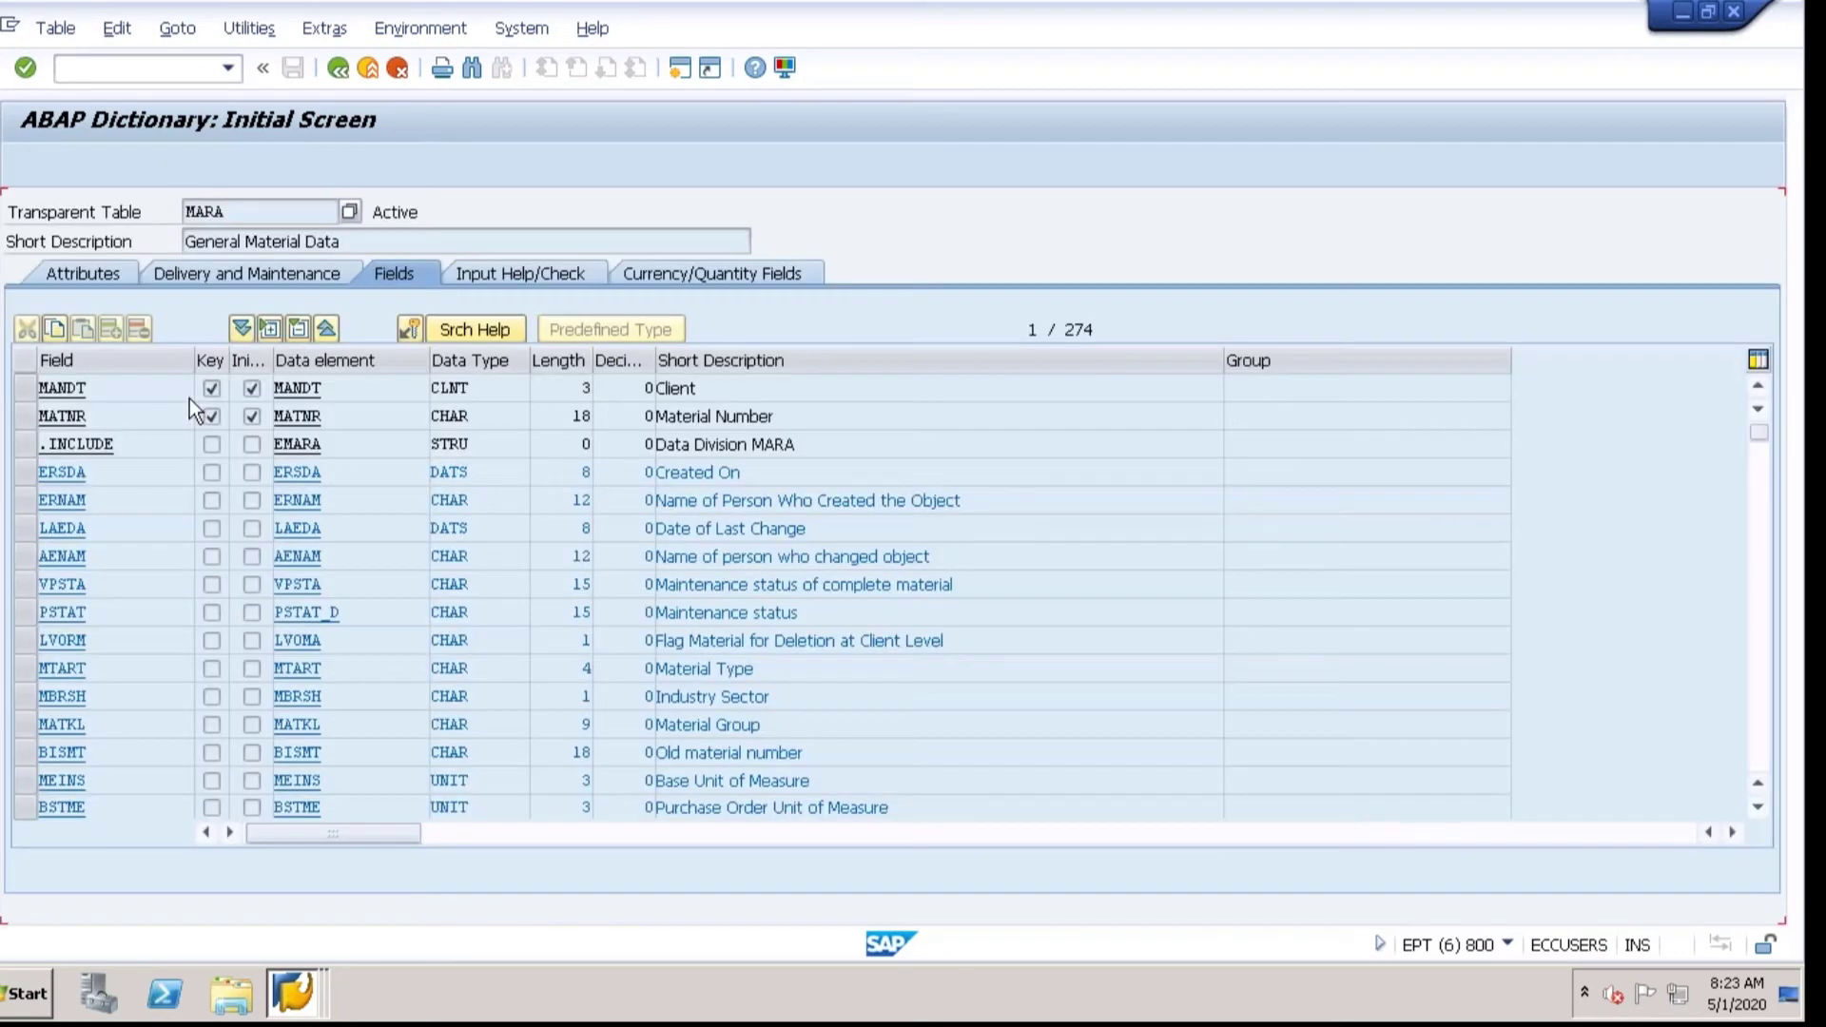
# Check the MATNR field and its data element, and list the entries of table MARA without selection criteria
pyautogui.moveTo(354, 416); pyautogui.dragTo(269, 416)
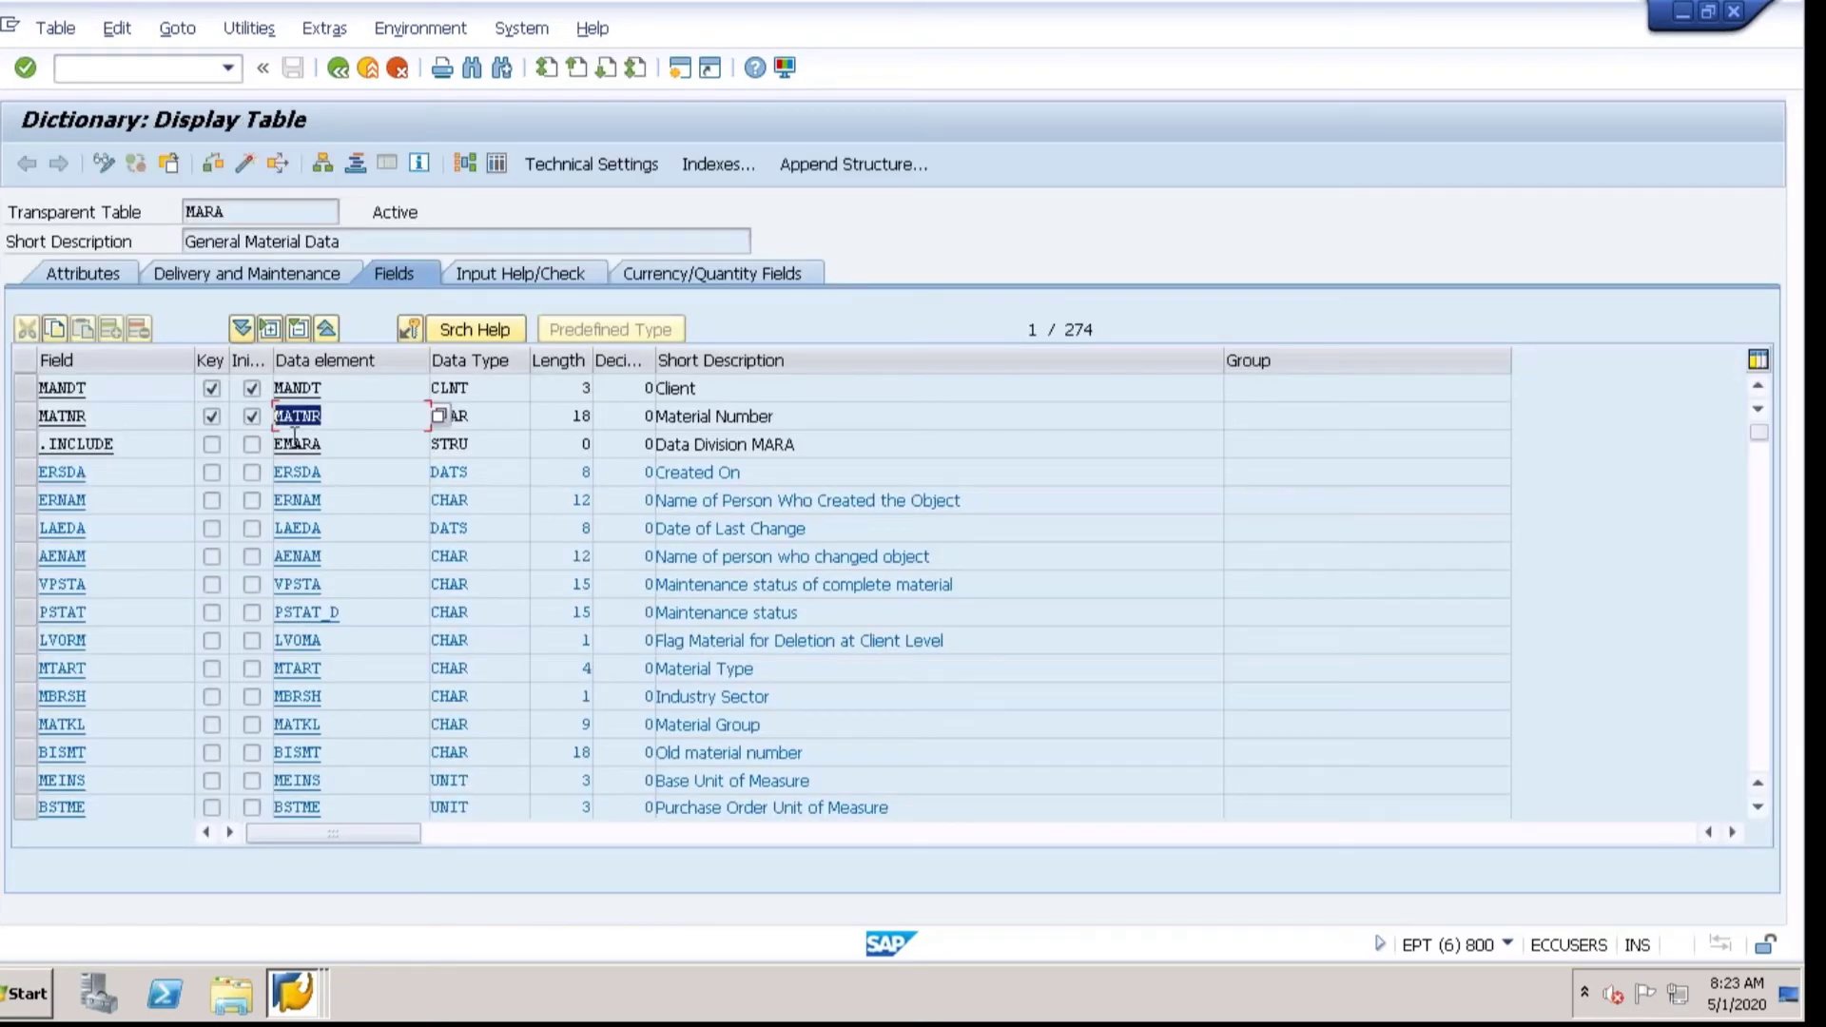
pyautogui.click(145, 419)
pyautogui.hotkey('shift', 'Home')
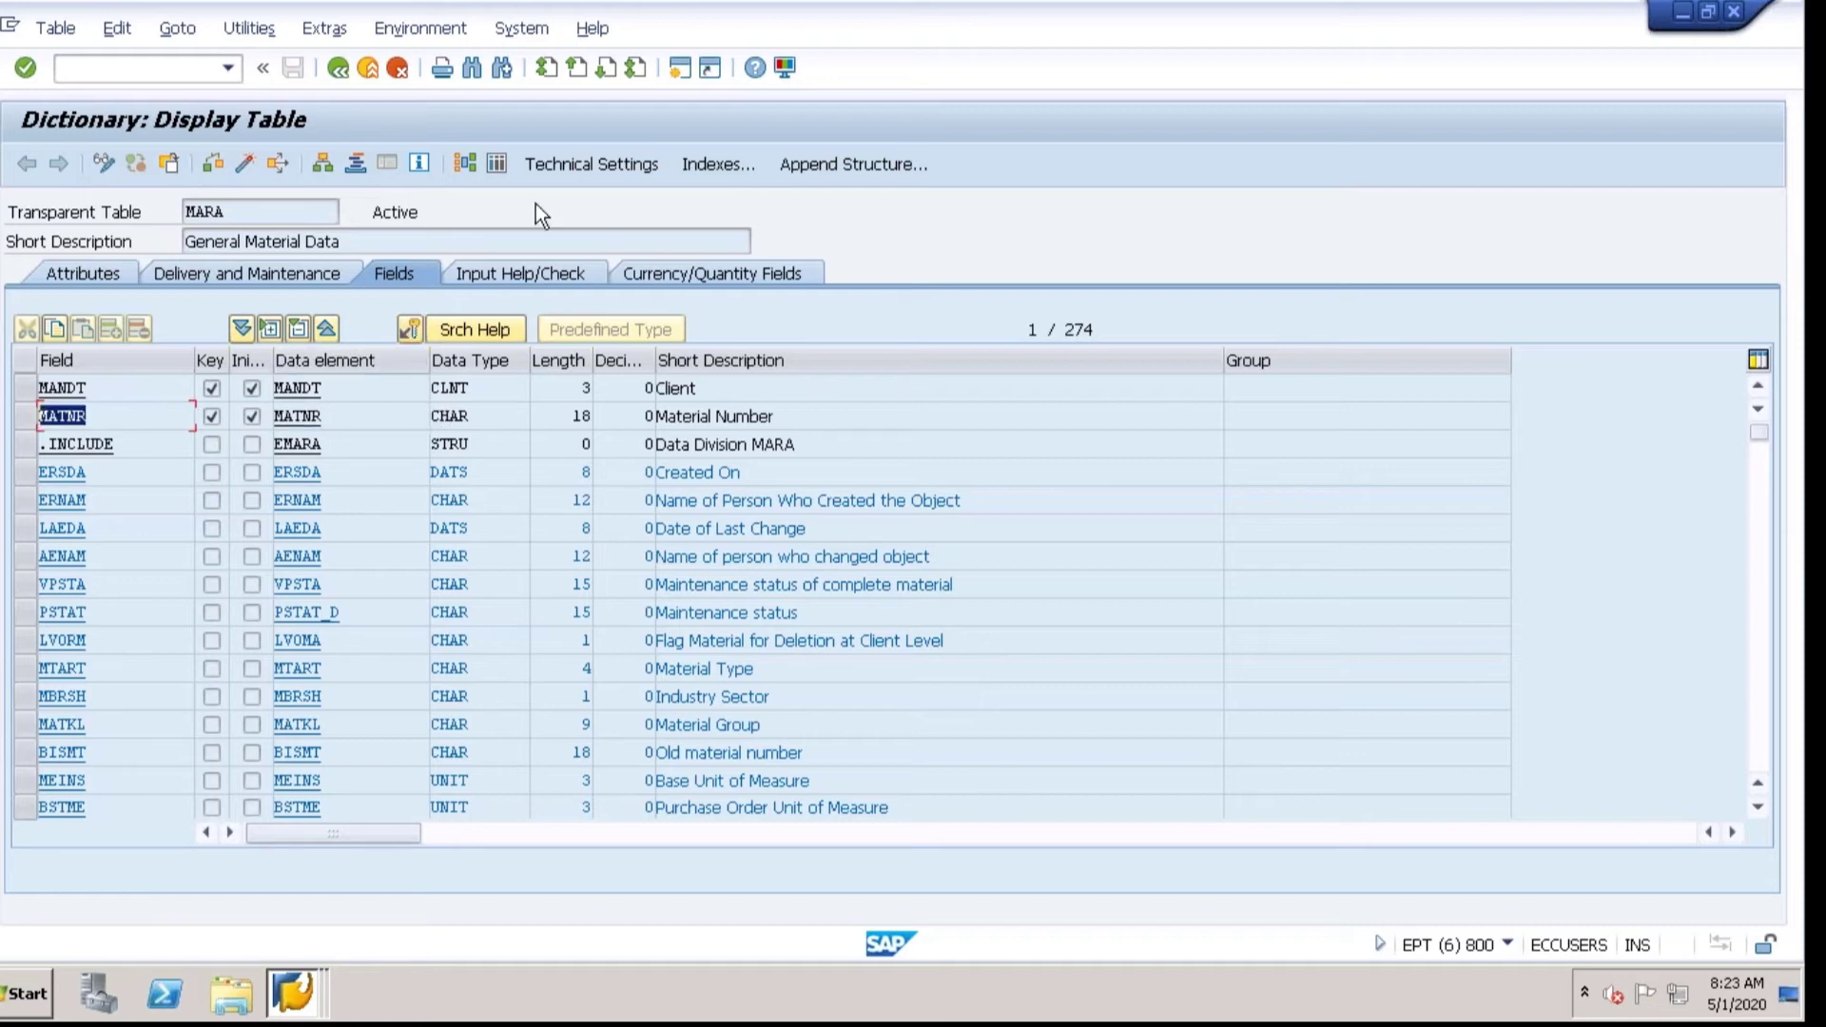
pyautogui.click(496, 164)
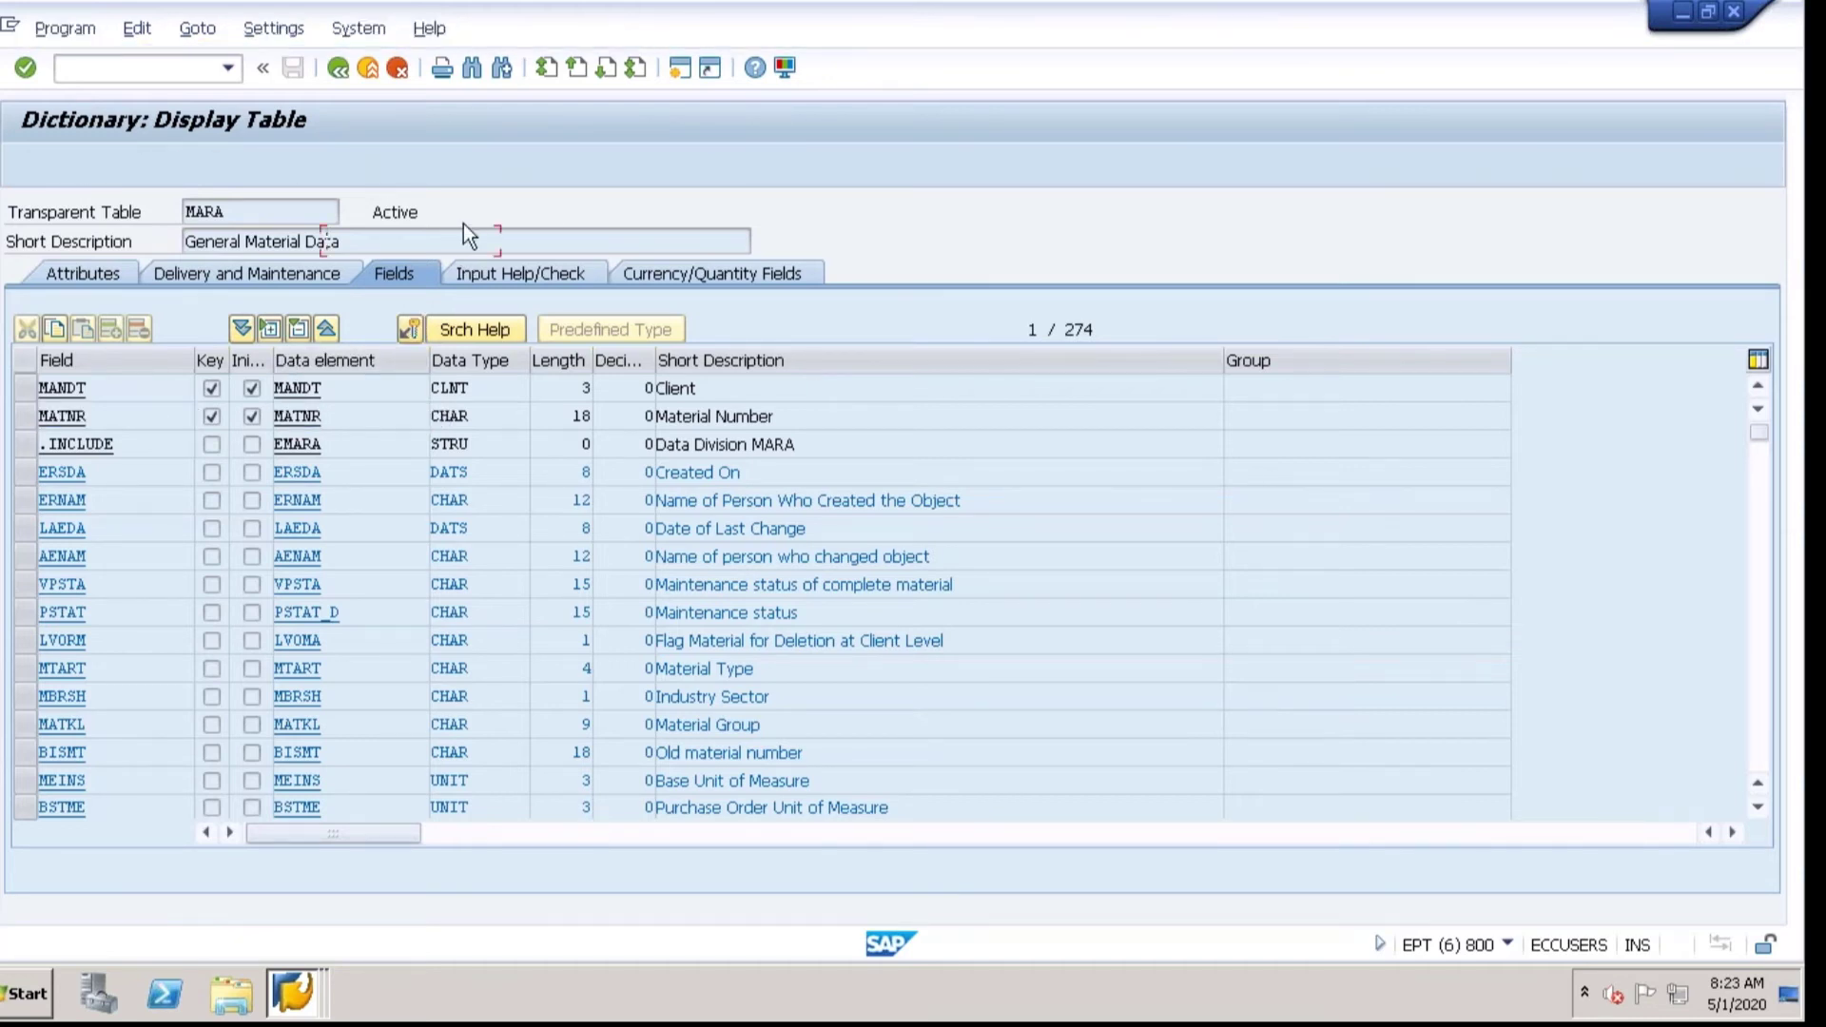
pyautogui.click(25, 164)
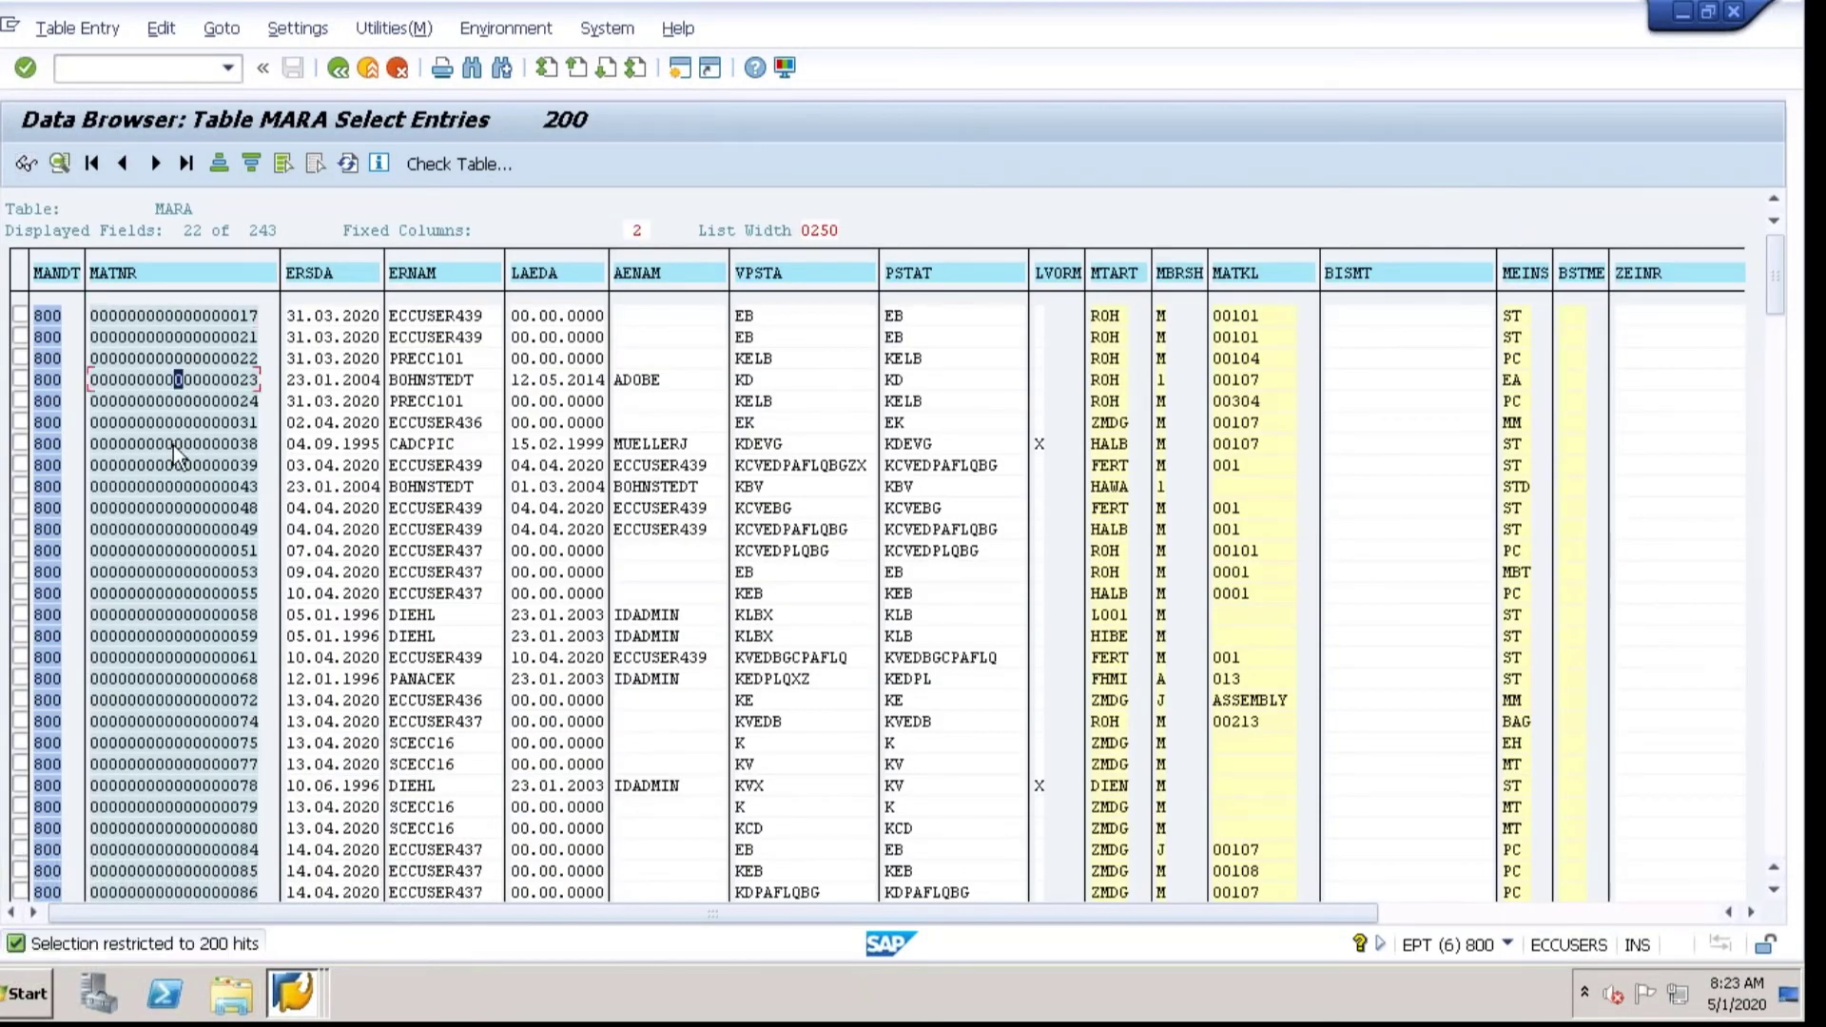
# Examine the leading zeros of the MATNR values in the MARA entries, and return to the table definition
pyautogui.click(177, 680)
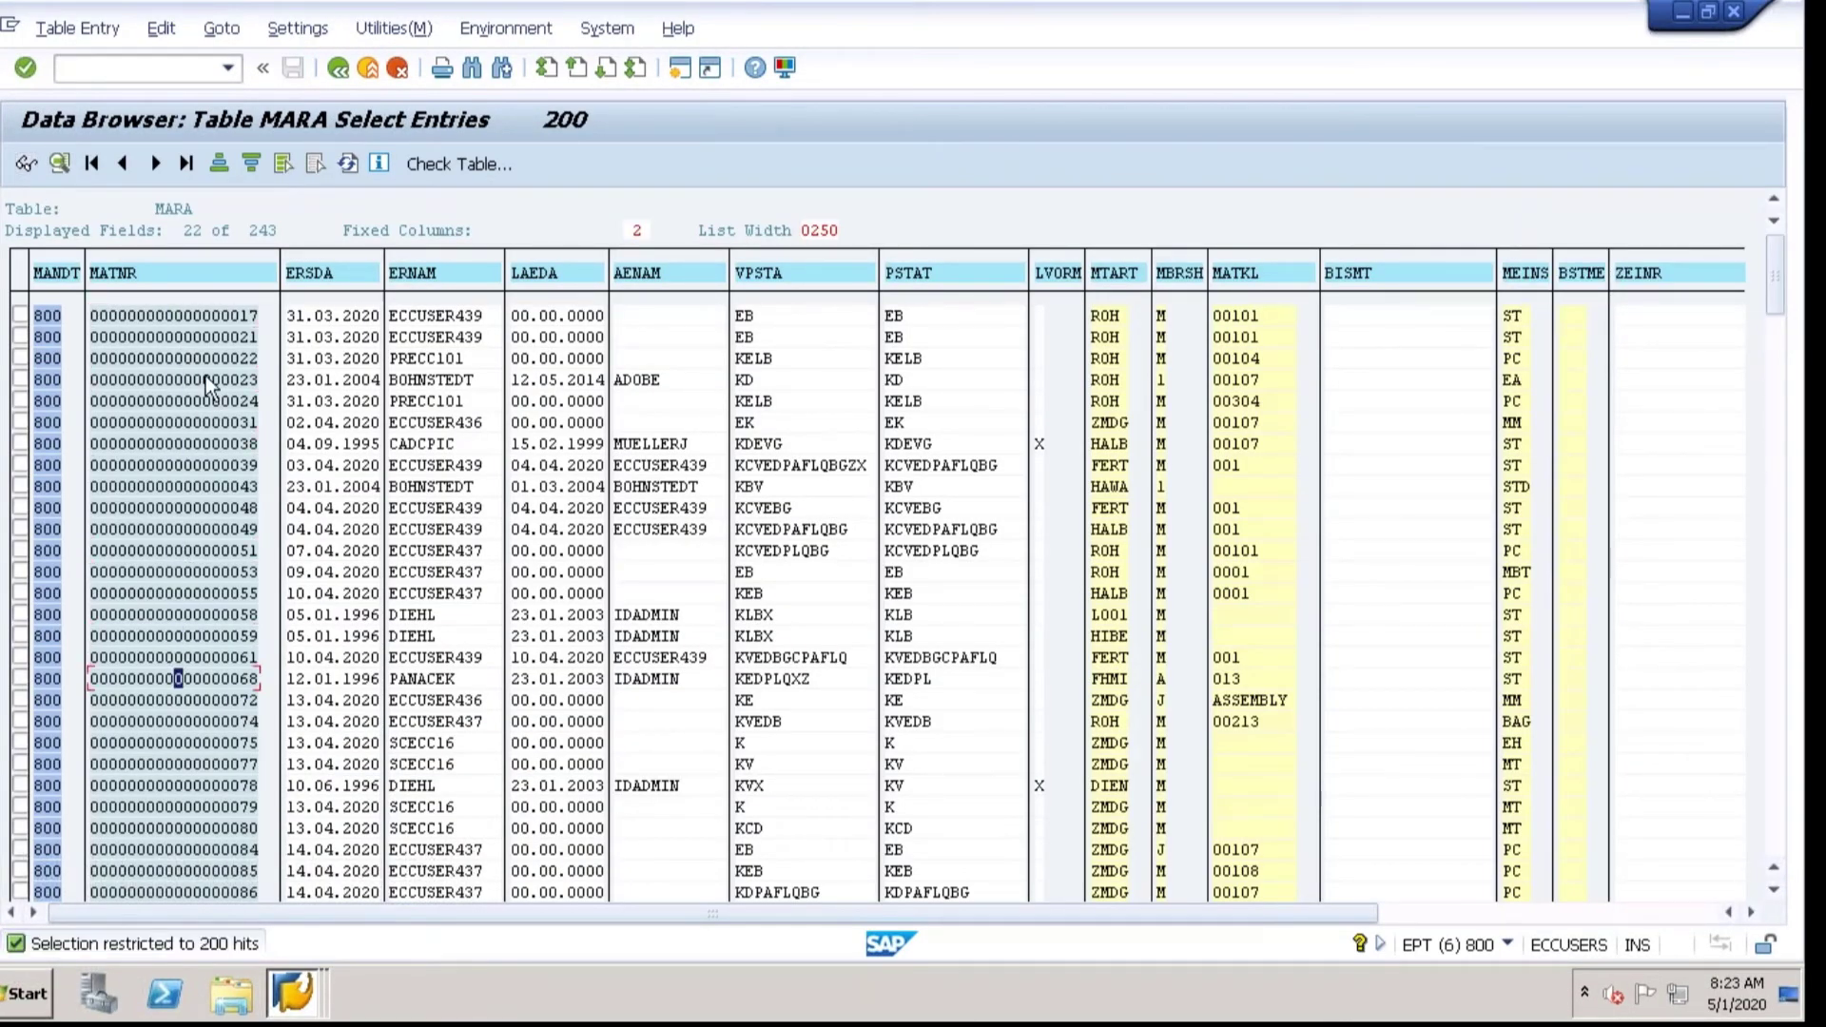
pyautogui.click(215, 315)
pyautogui.click(225, 338)
pyautogui.click(207, 380)
pyautogui.click(200, 425)
pyautogui.click(338, 70)
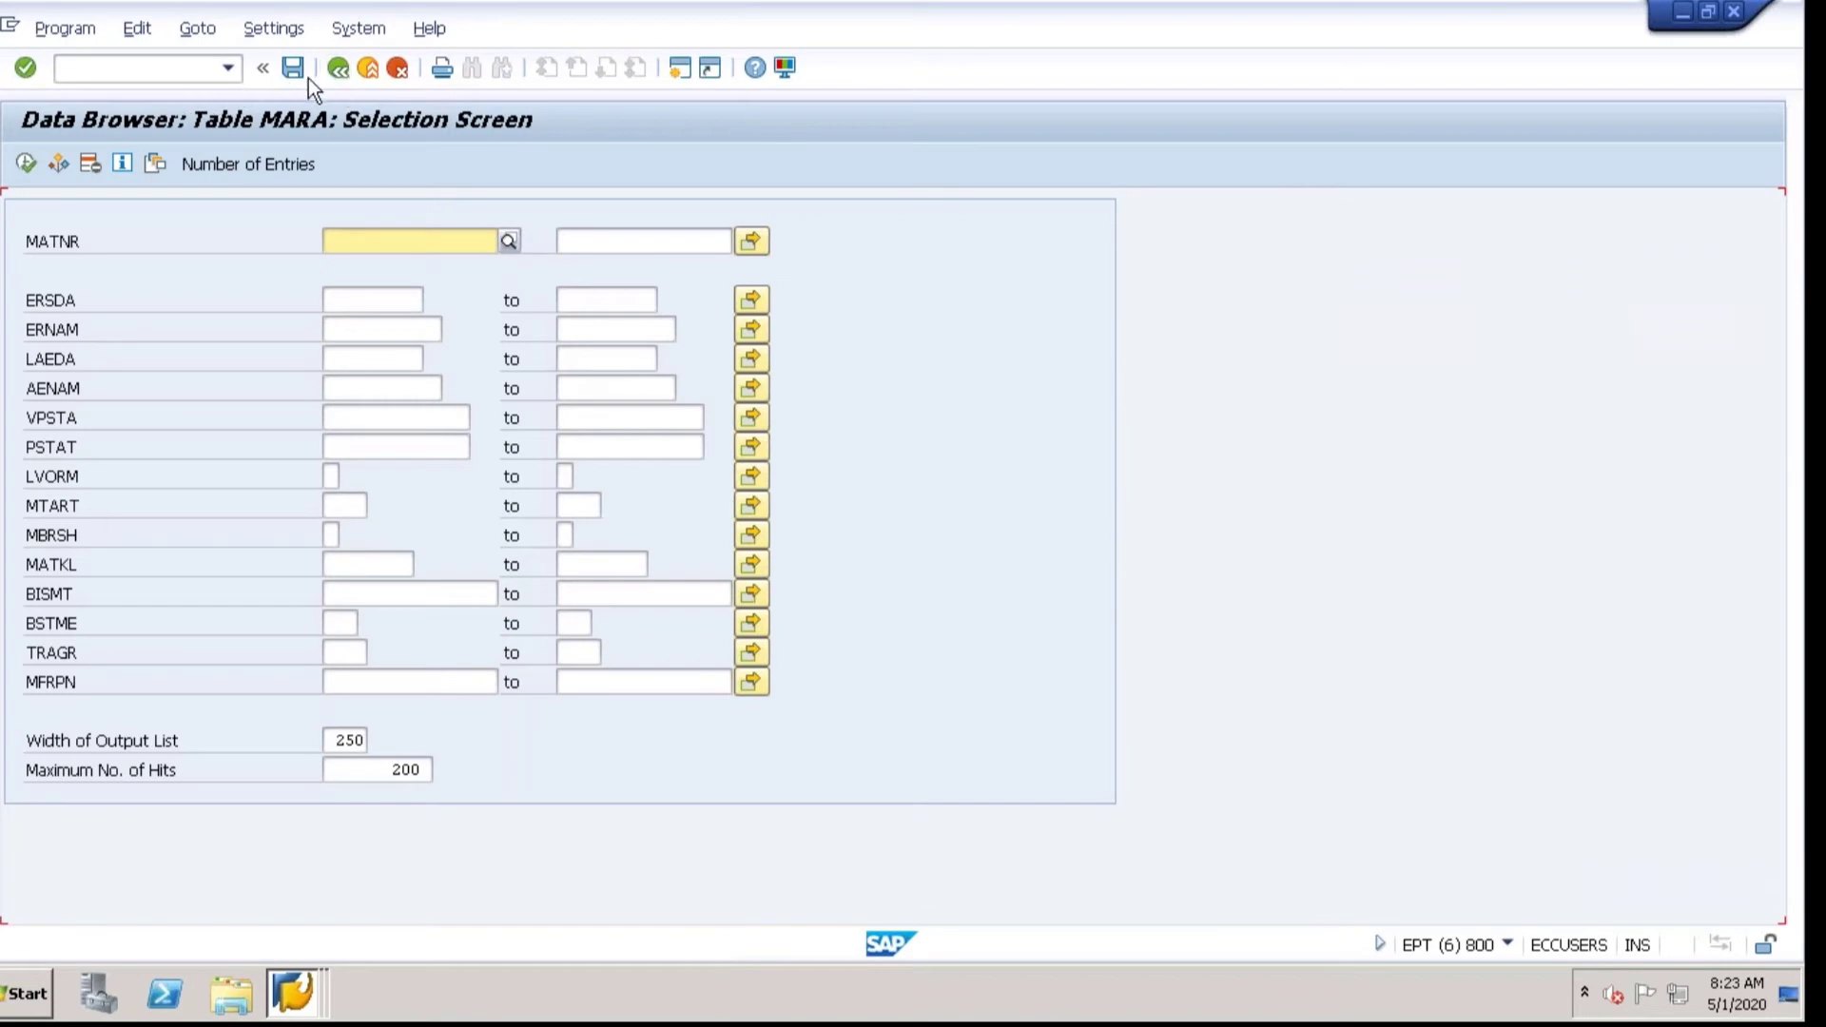
pyautogui.click(336, 69)
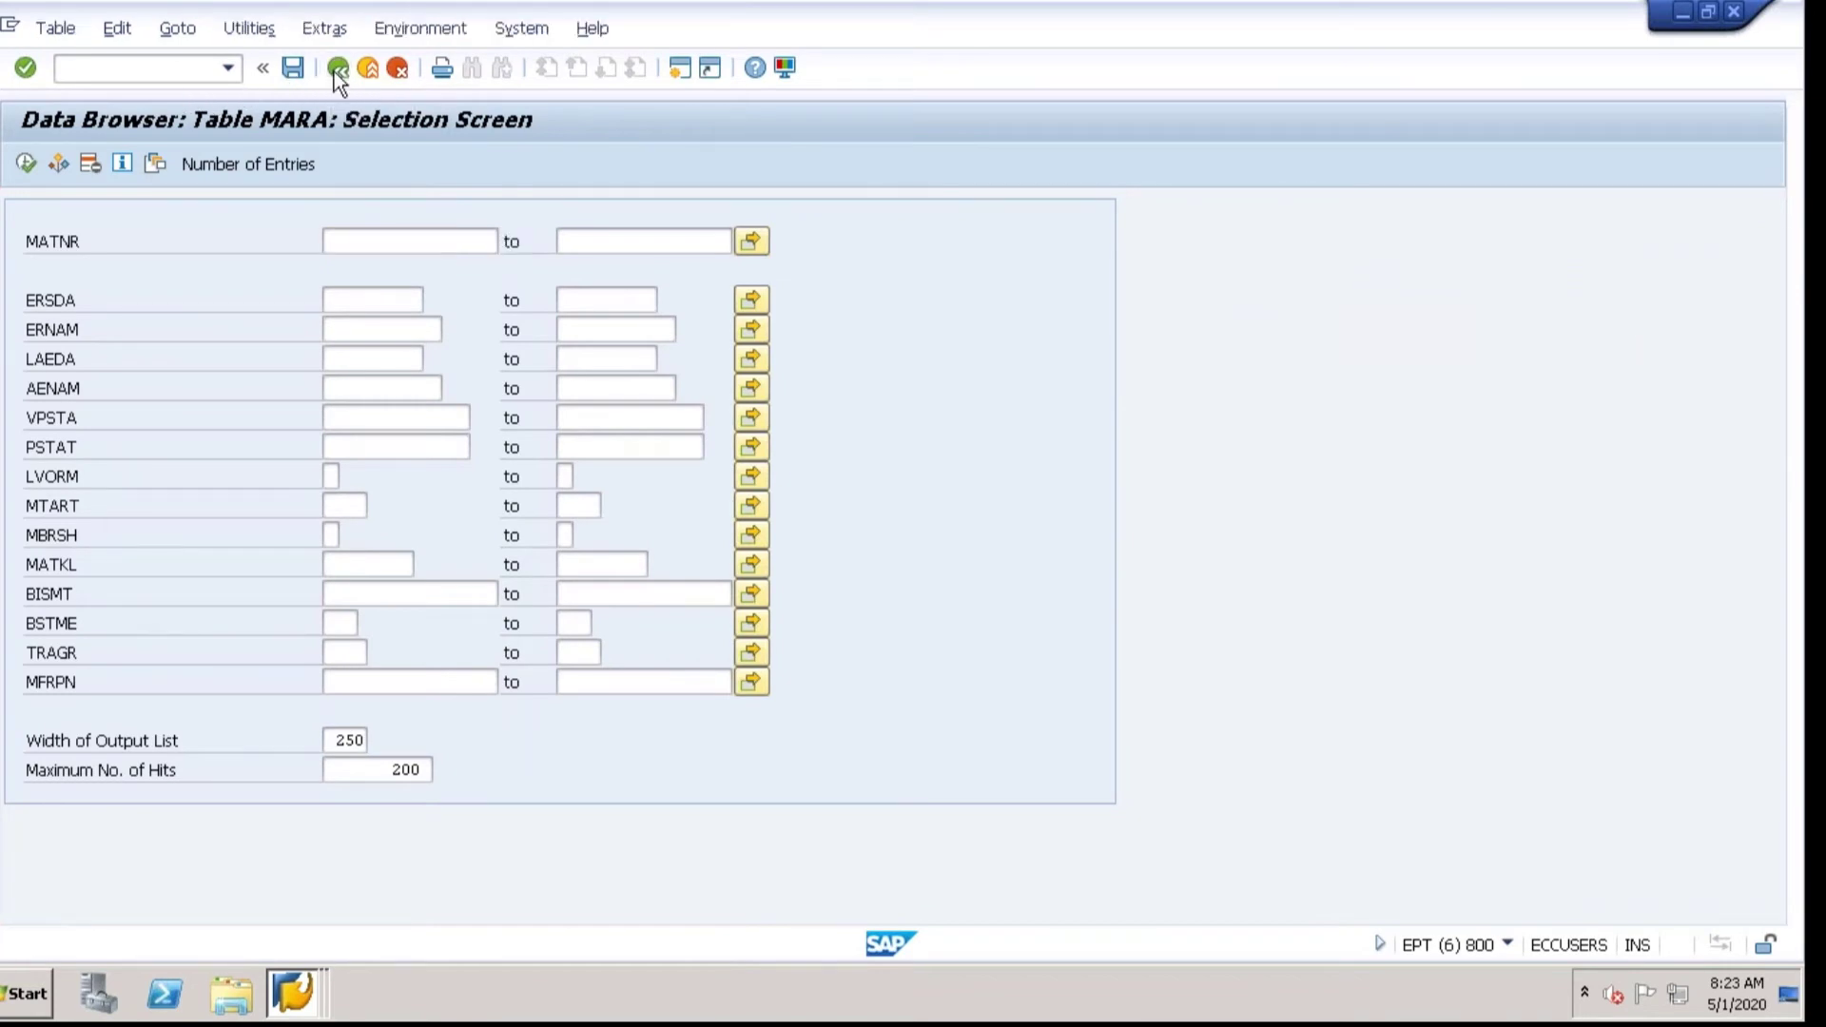
pyautogui.click(237, 32)
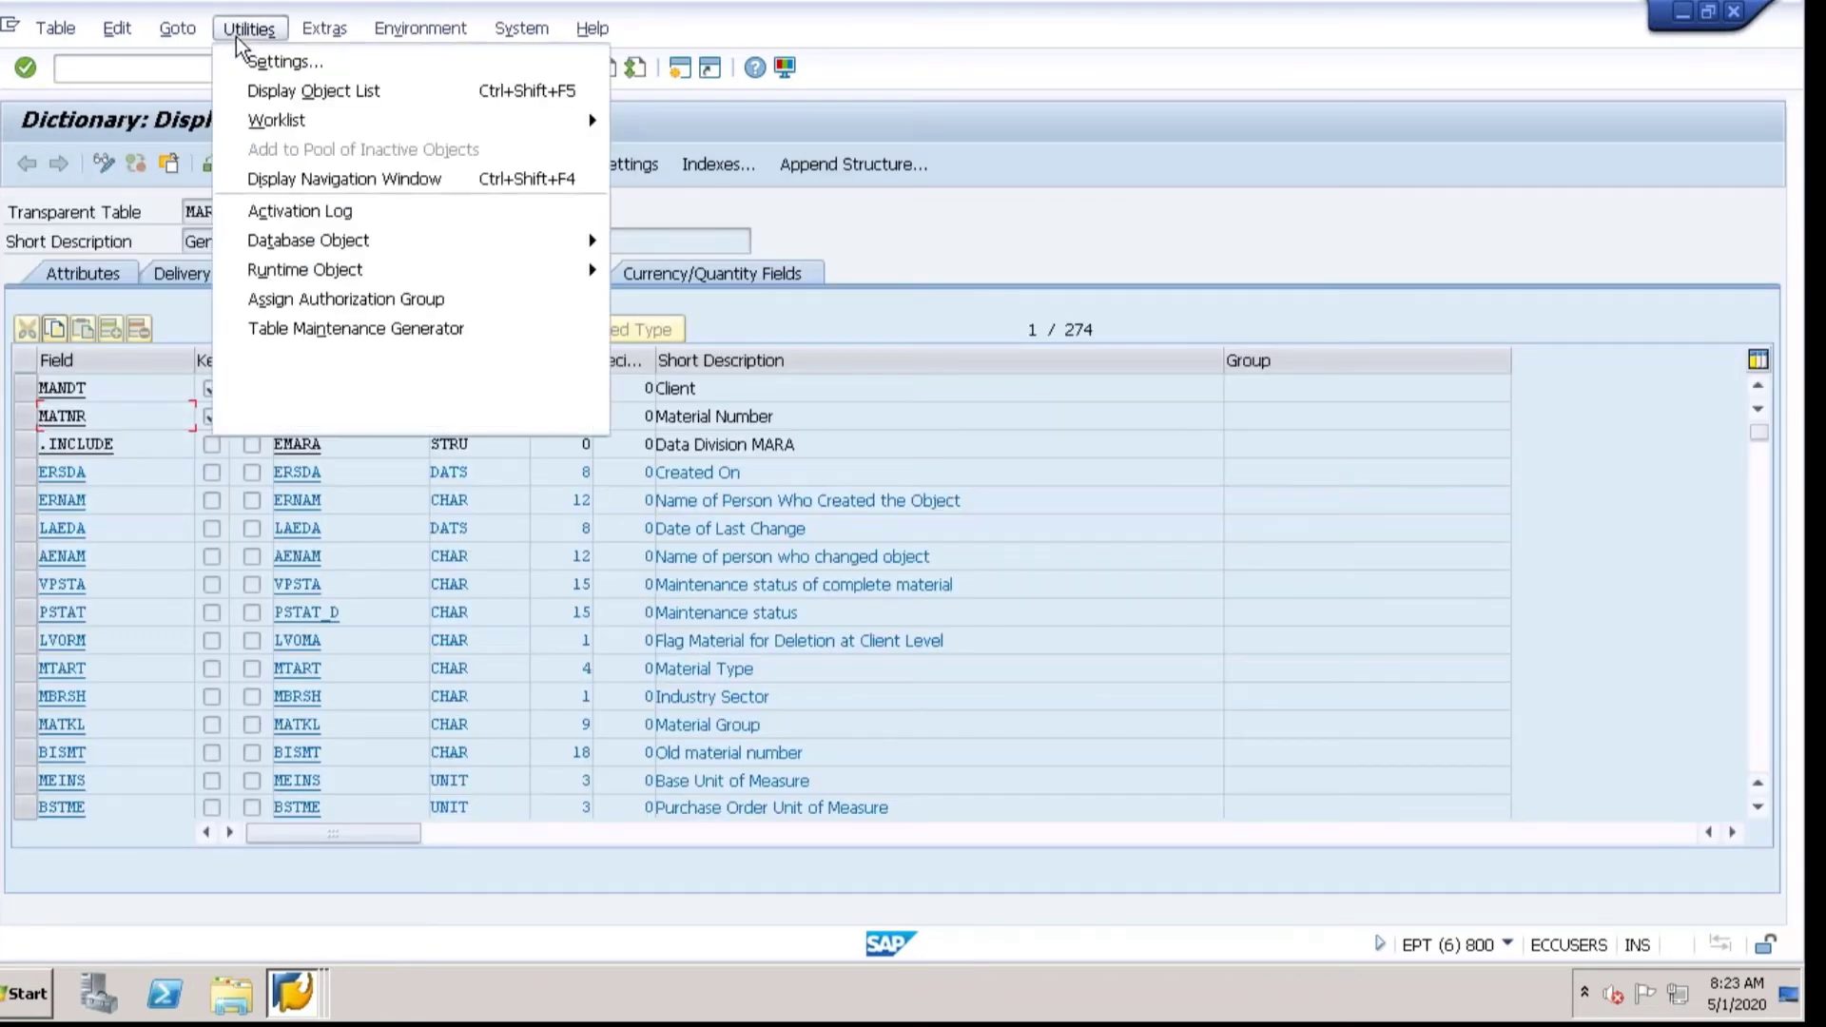
pyautogui.click(291, 62)
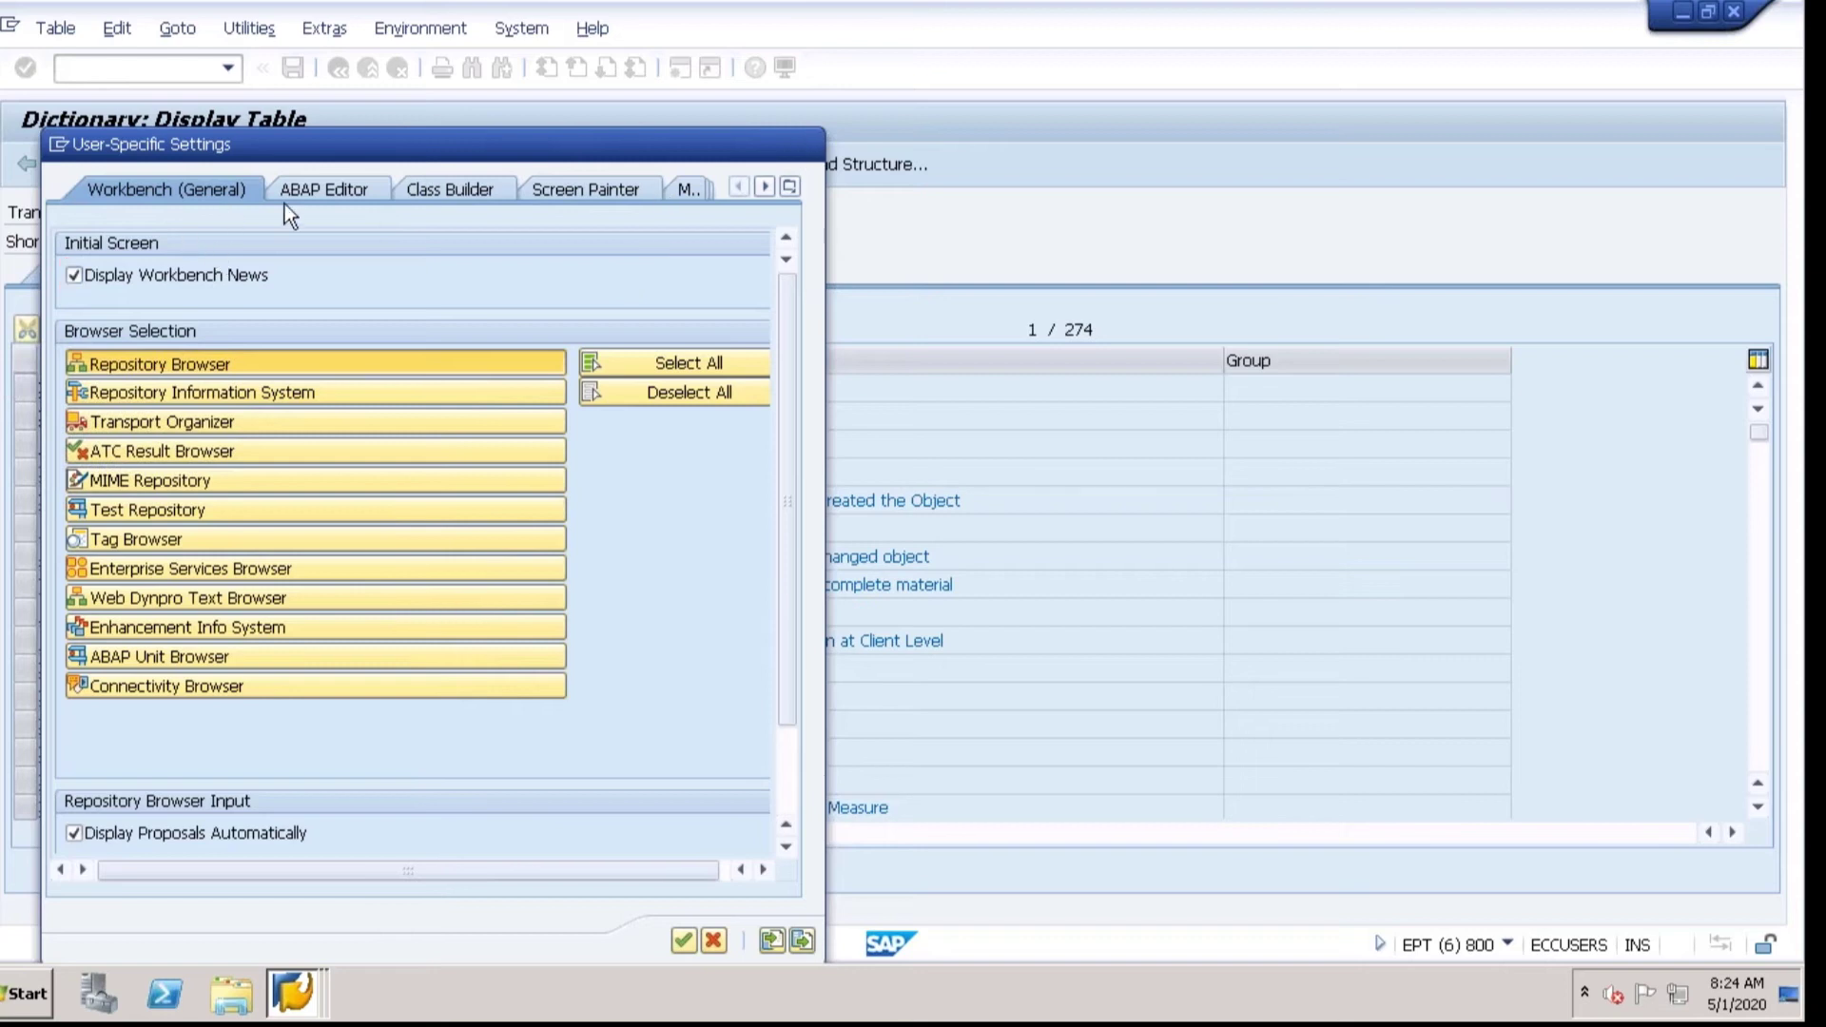
pyautogui.click(811, 145)
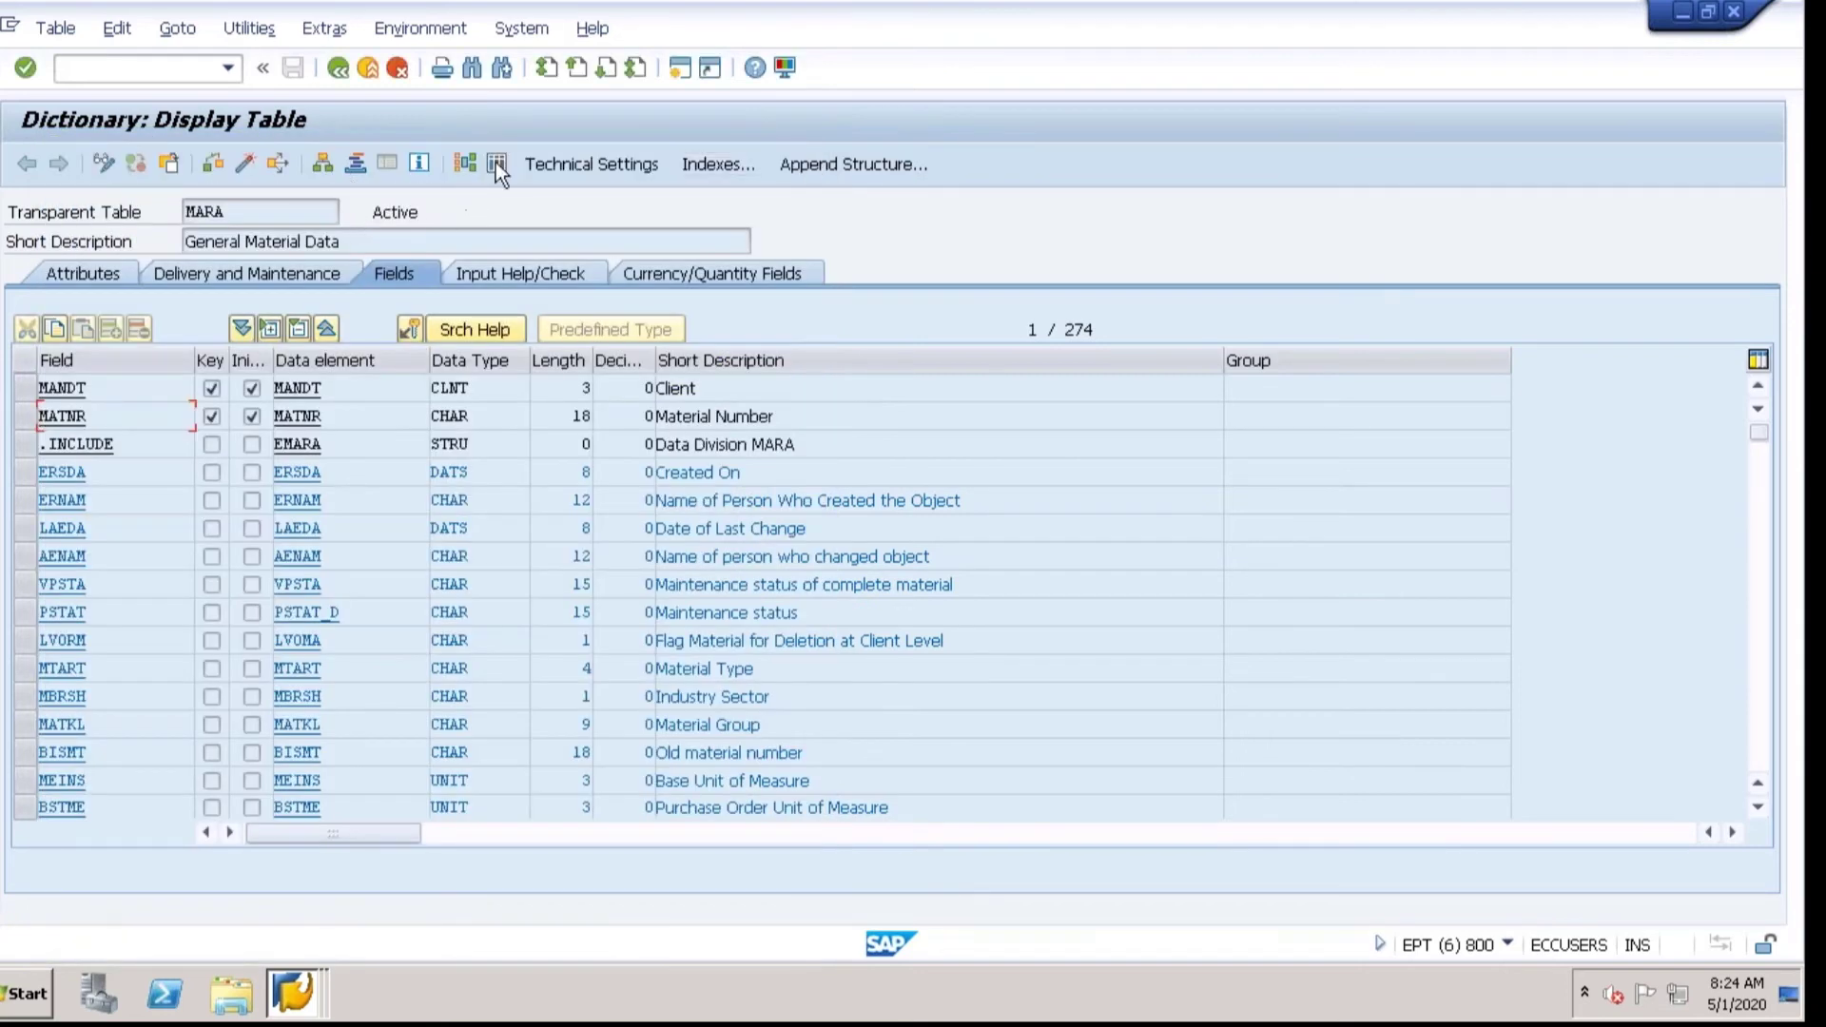
# Turn on Respect Conversion Exit in the user parameters of MARA's data browser, and list the table entries without selection criteria
pyautogui.click(496, 161)
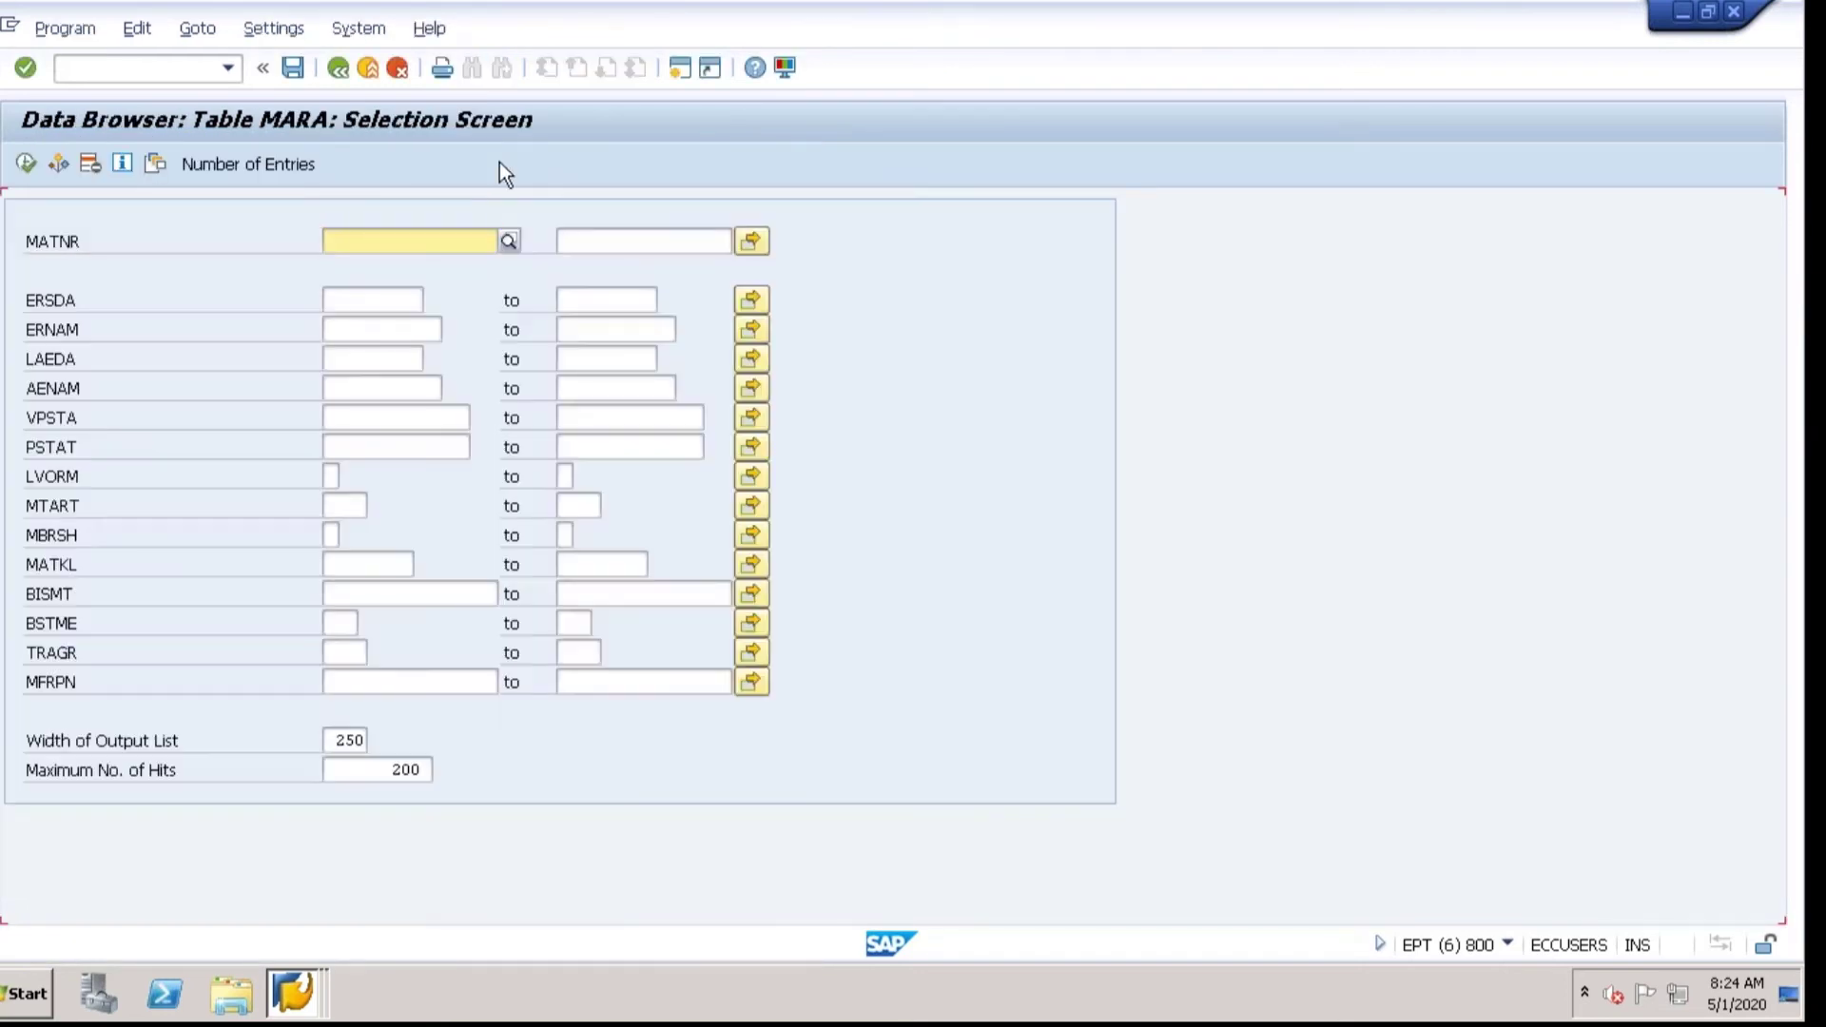
pyautogui.click(268, 28)
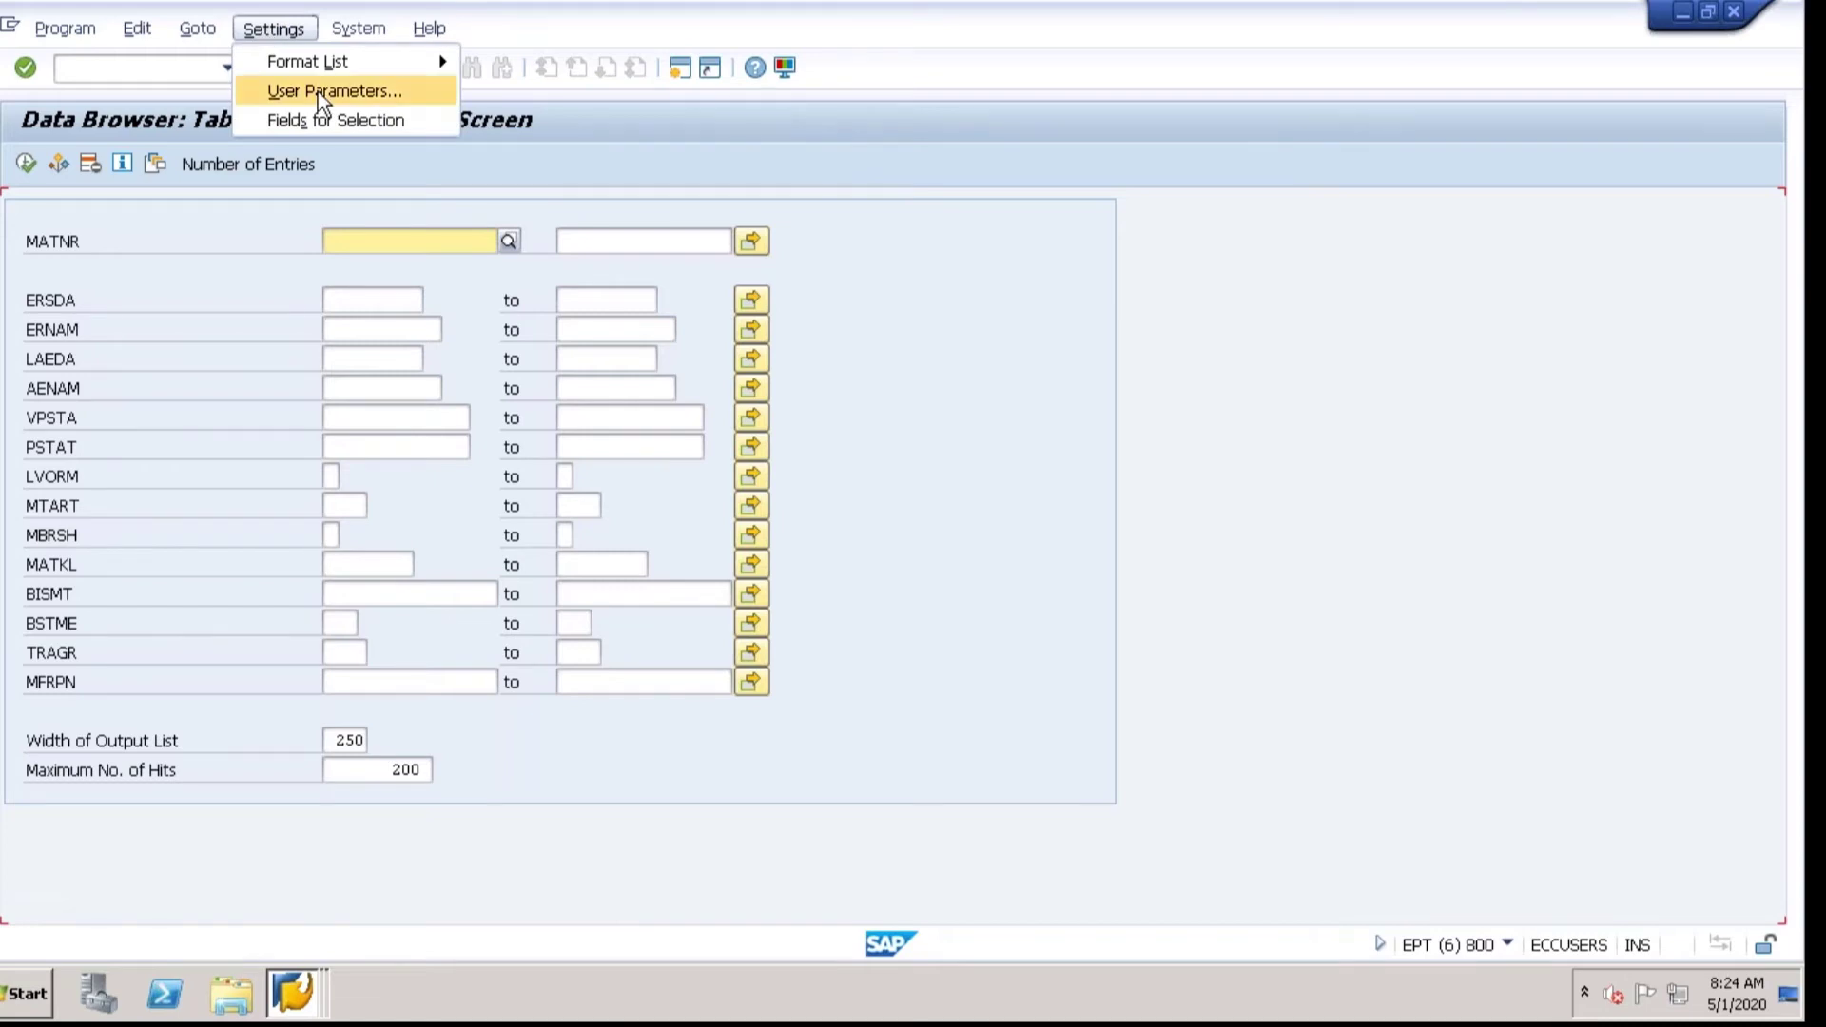
pyautogui.click(317, 91)
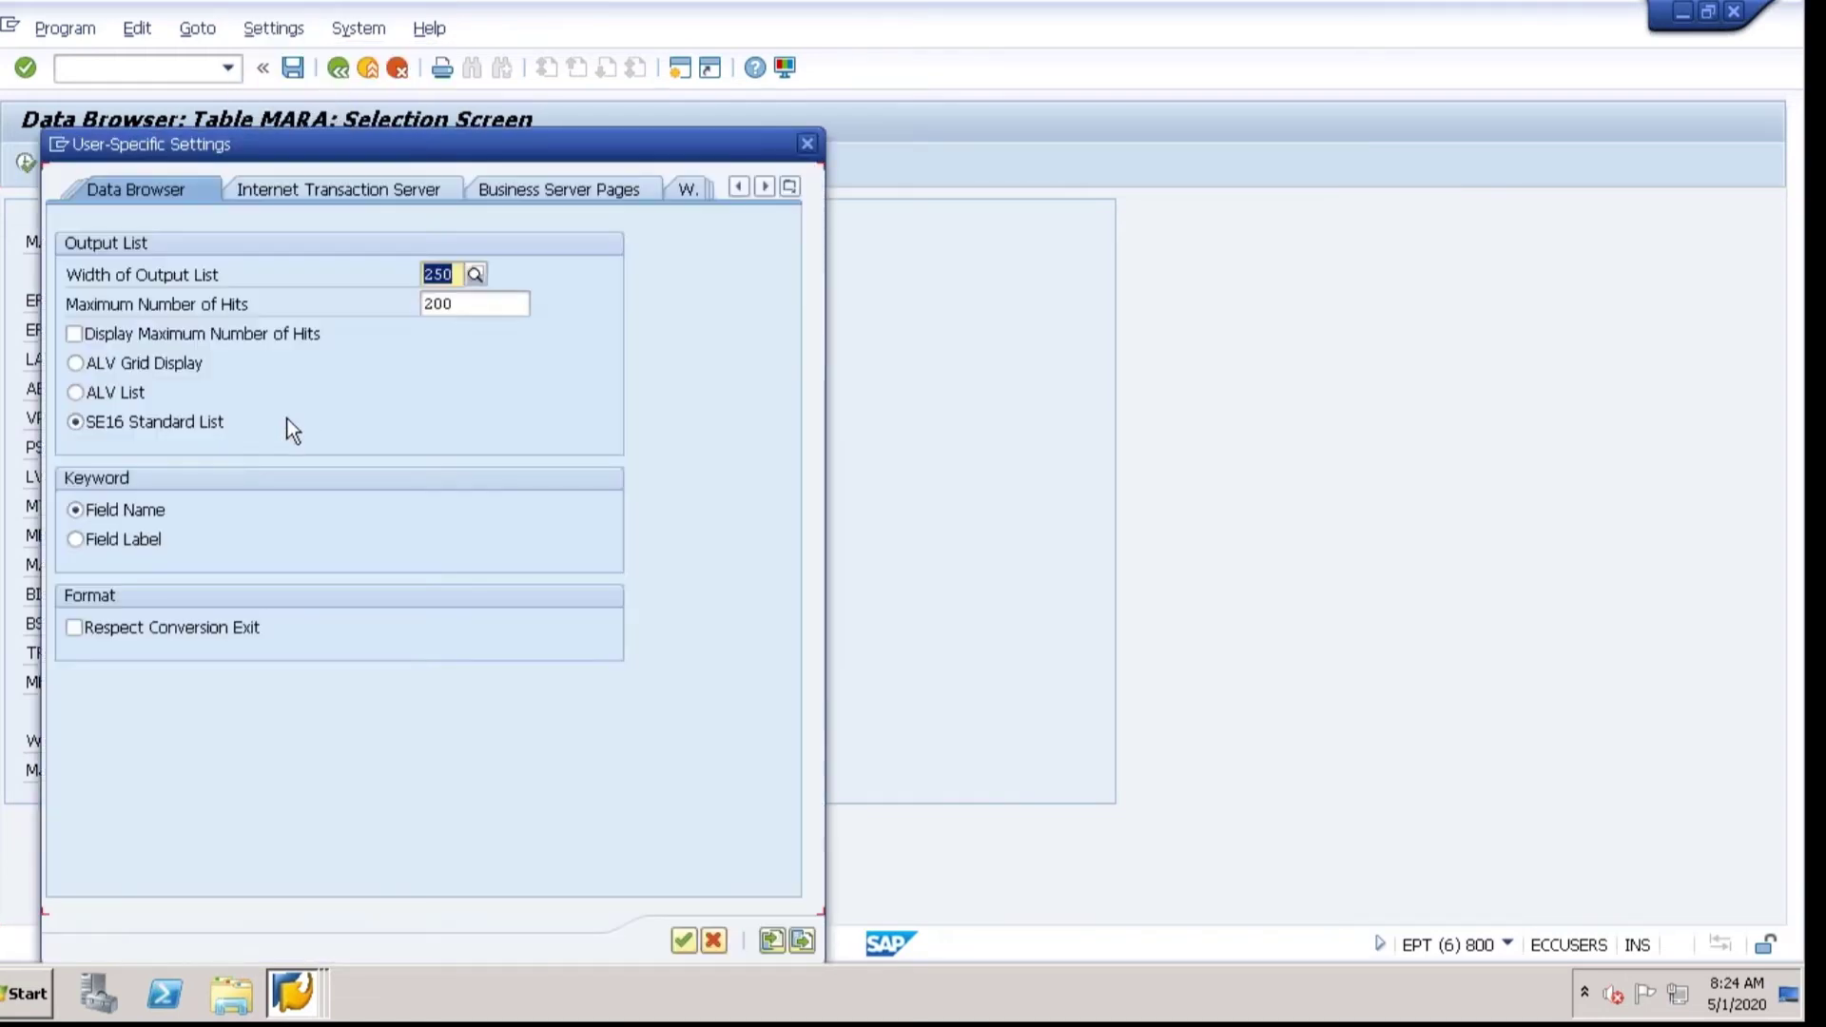
pyautogui.click(77, 634)
pyautogui.click(683, 940)
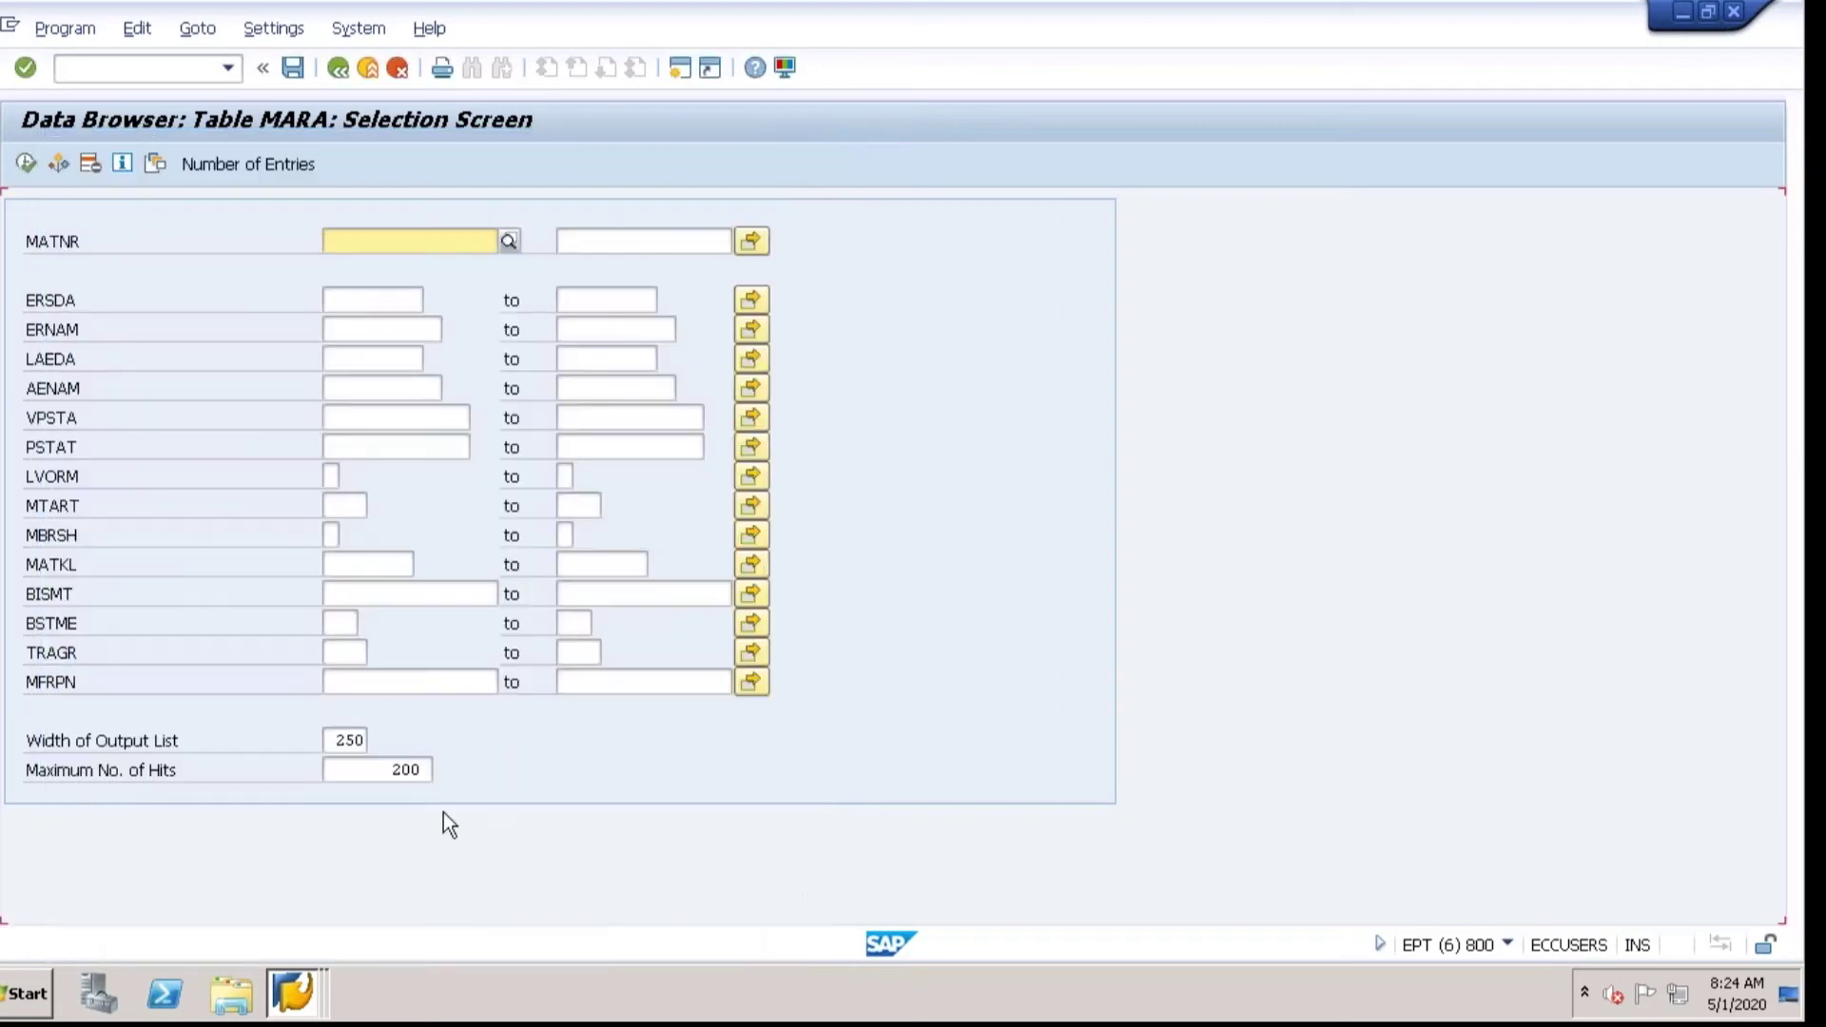
pyautogui.click(26, 163)
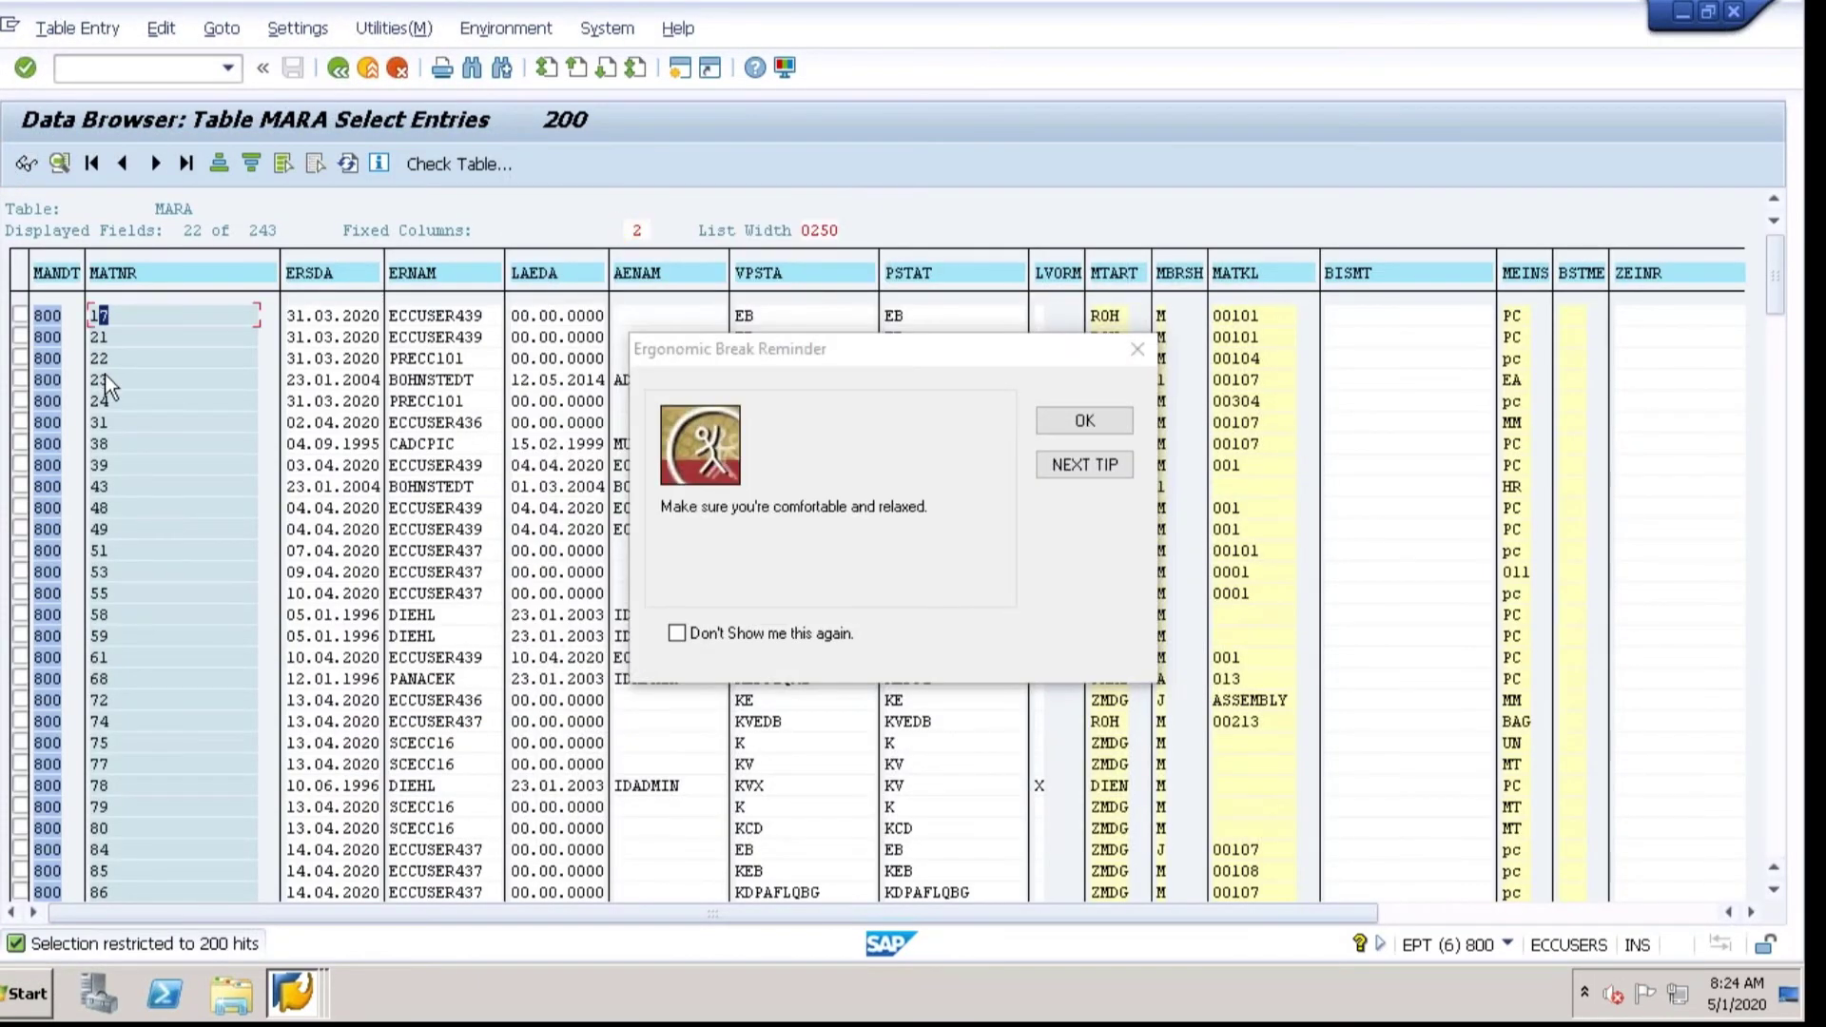
# Dismiss the break reminder, examine the MATNR values in the converted MARA list, and return to the selection screen
pyautogui.click(99, 465)
pyautogui.click(1085, 423)
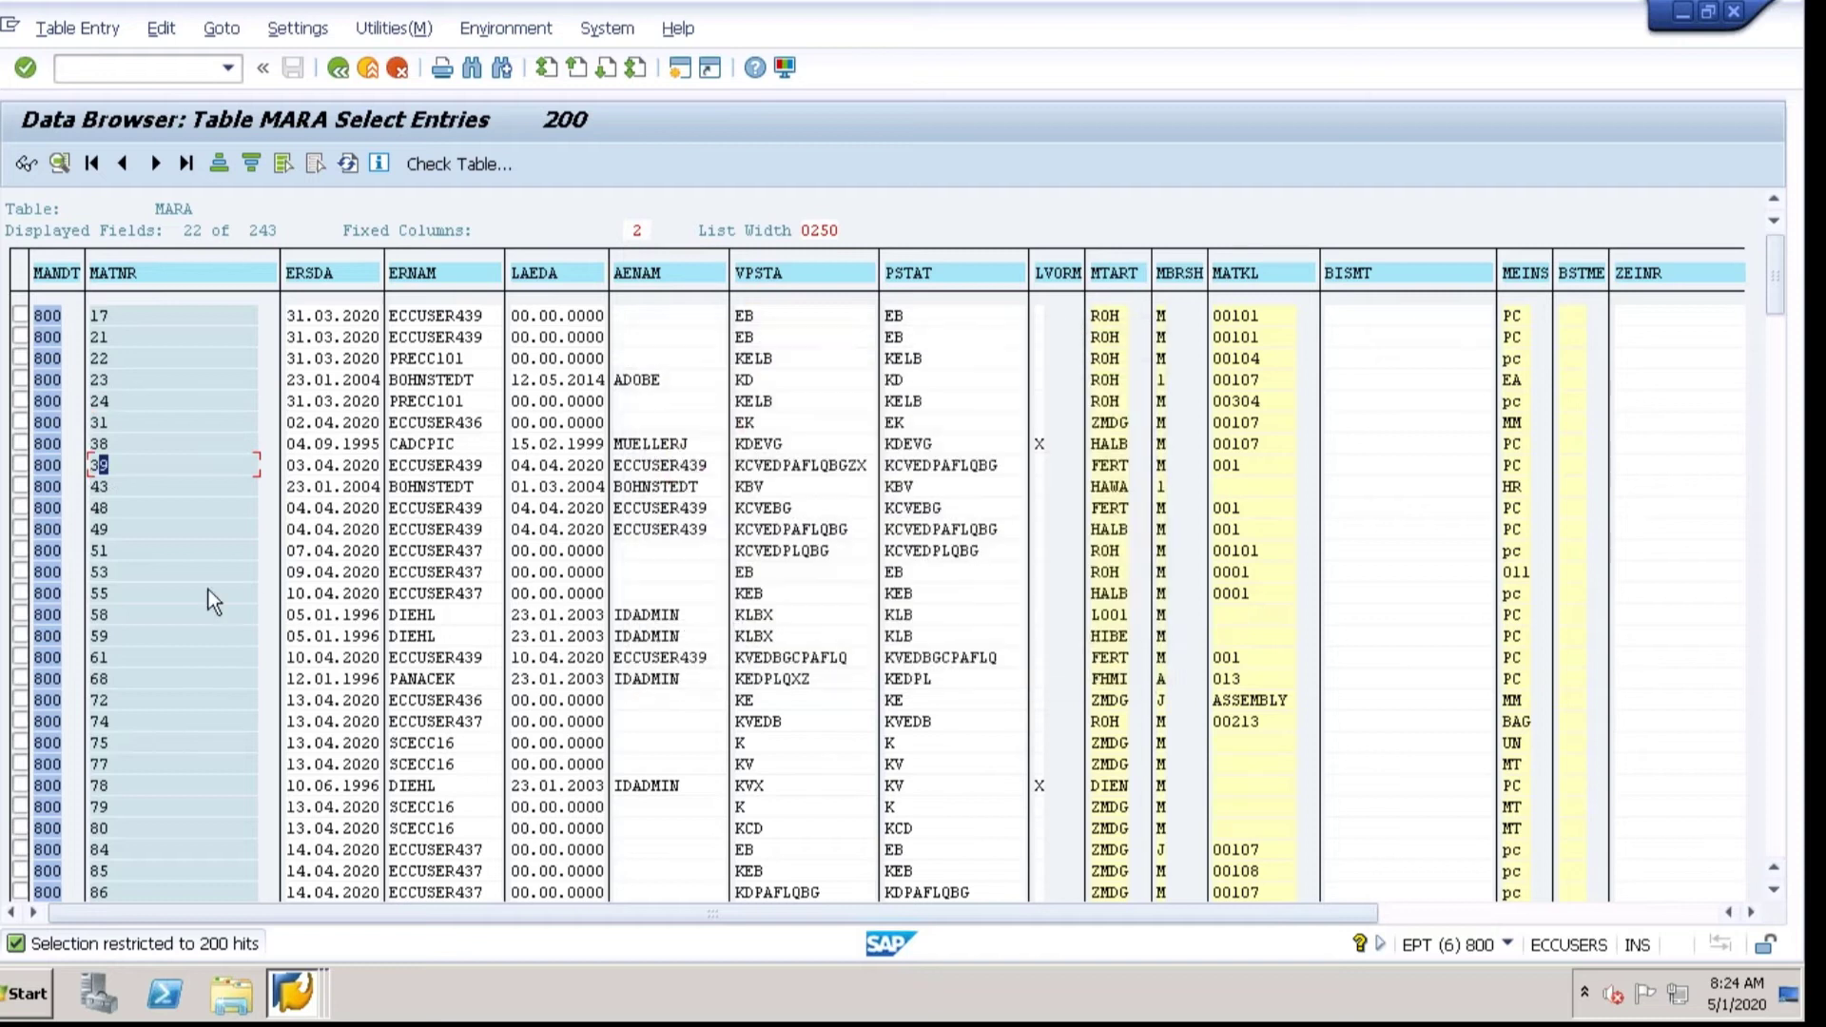
pyautogui.click(118, 631)
pyautogui.click(118, 805)
pyautogui.click(103, 592)
pyautogui.click(120, 317)
pyautogui.click(119, 379)
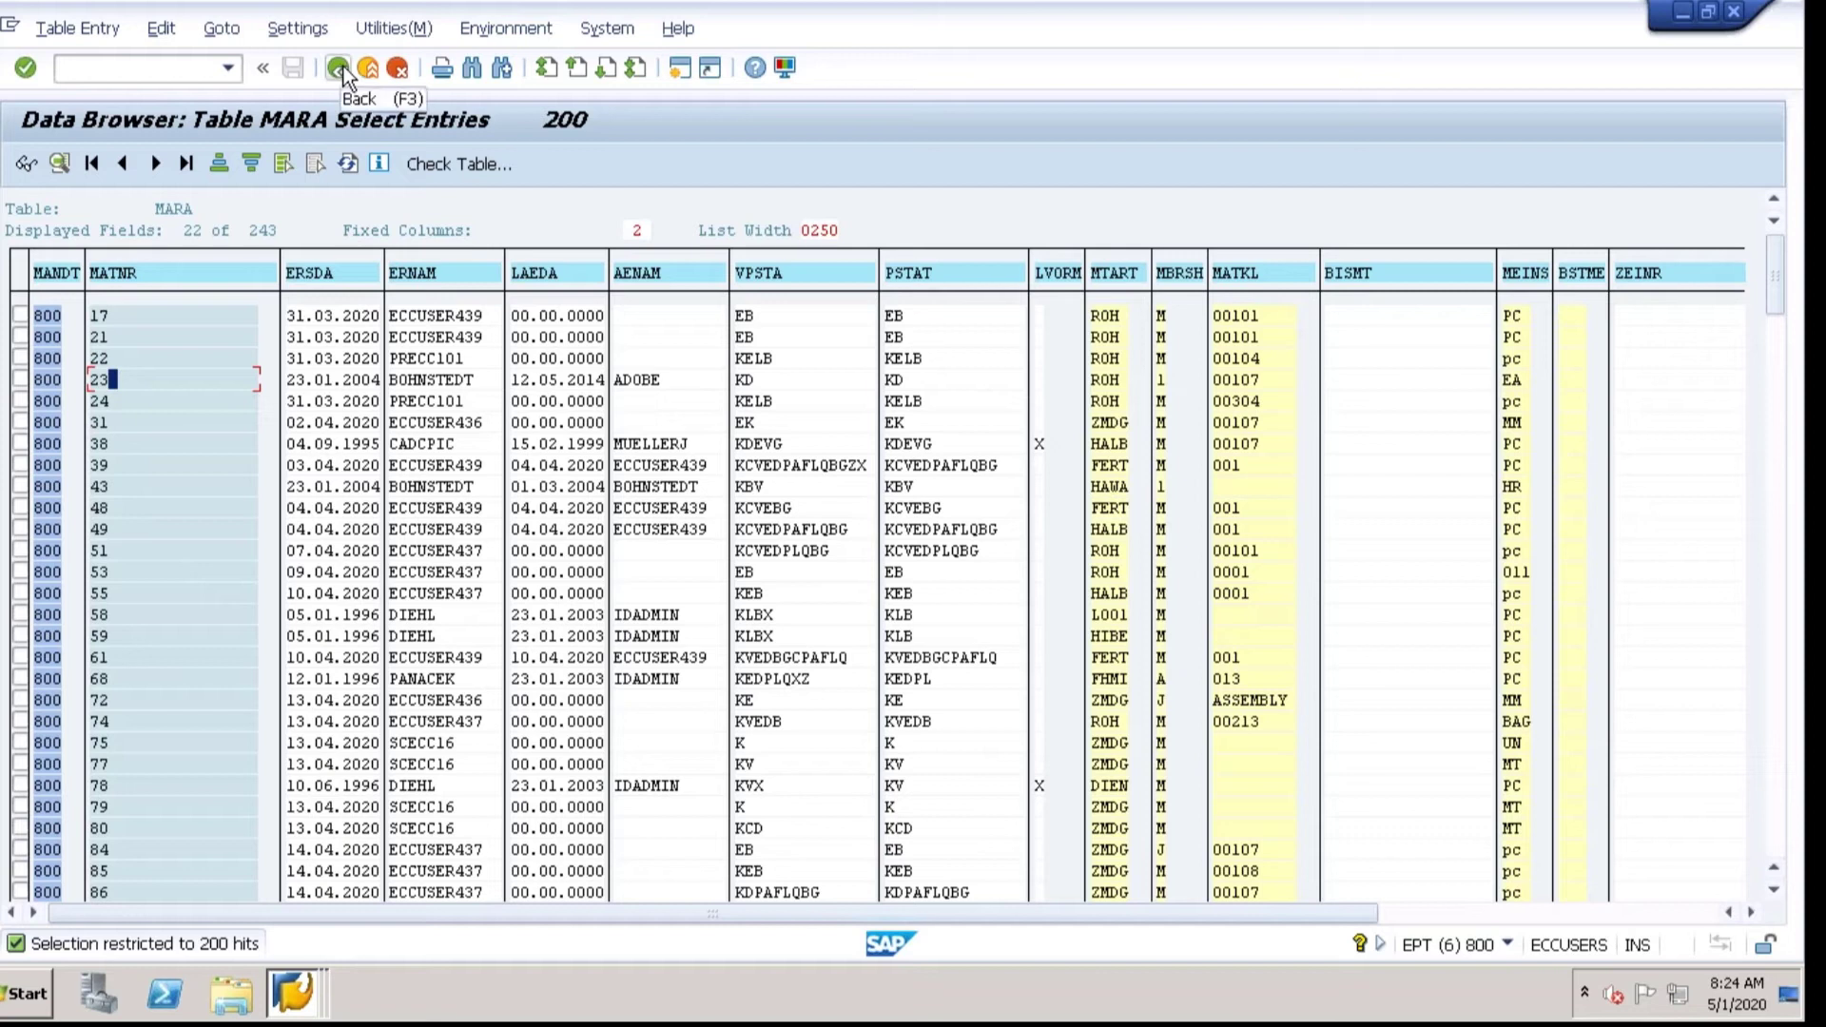
pyautogui.click(141, 358)
pyautogui.click(134, 447)
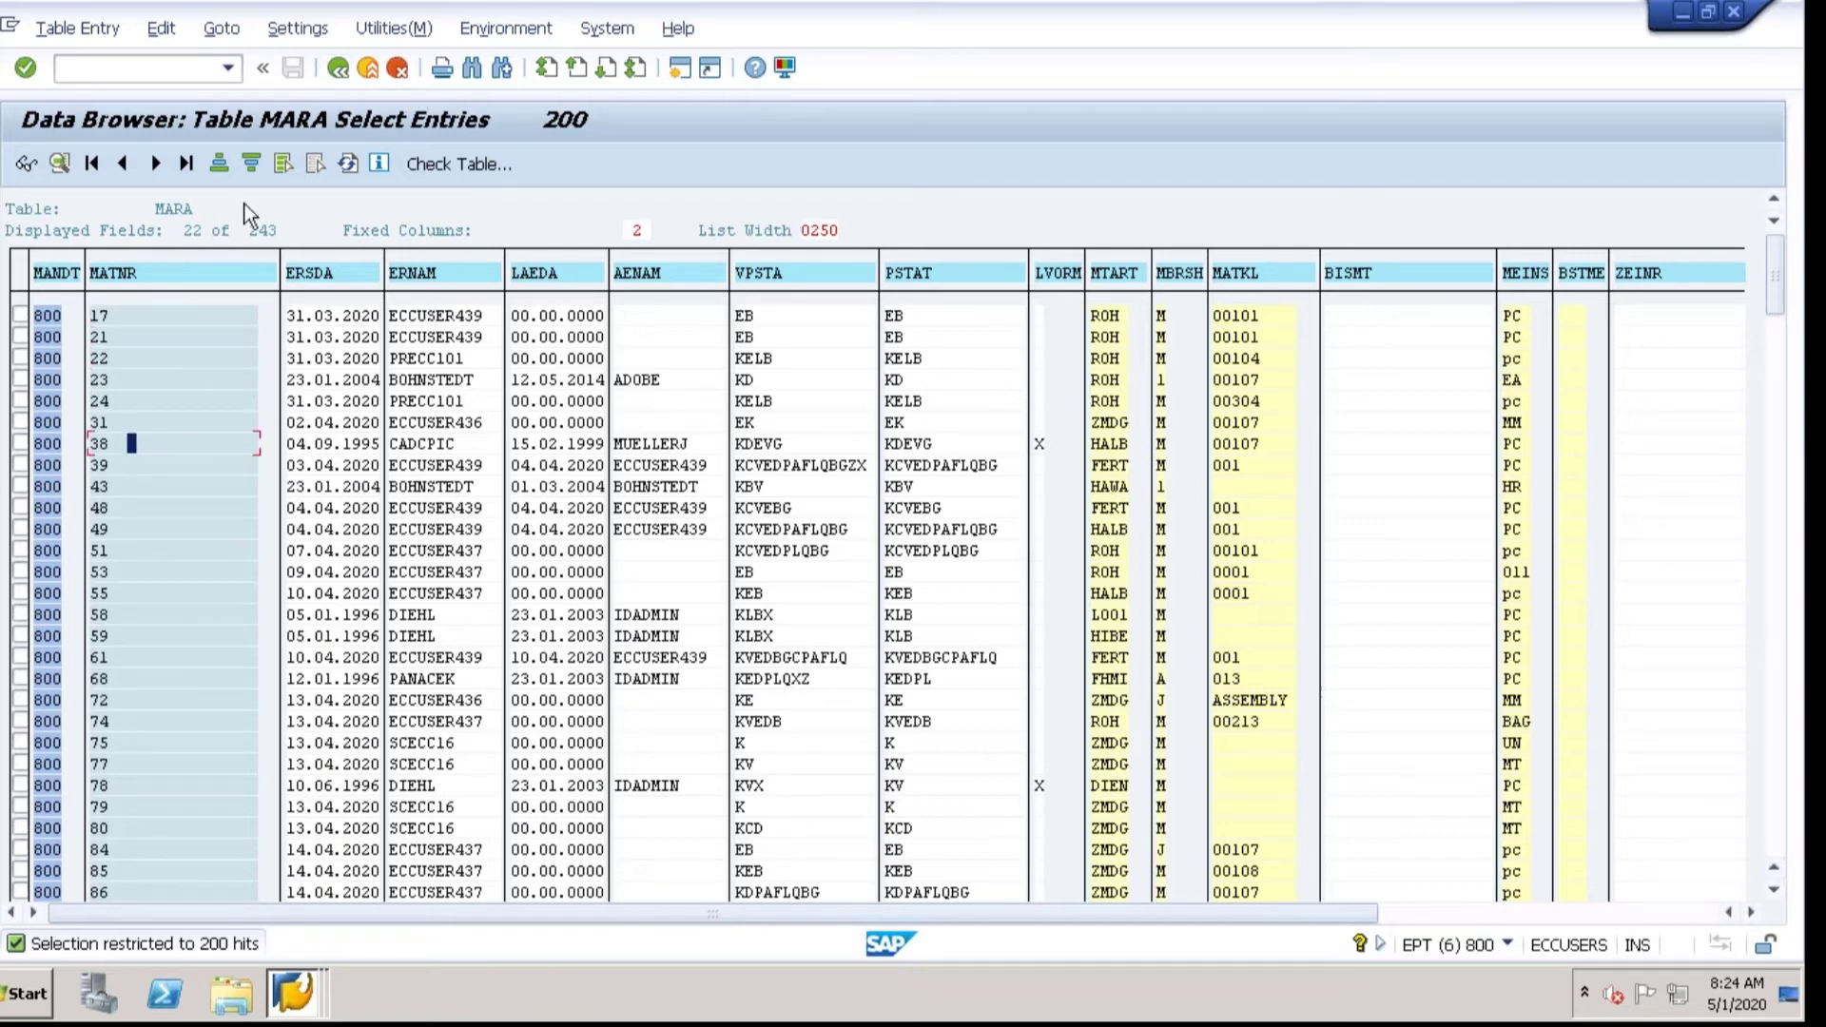
pyautogui.click(337, 68)
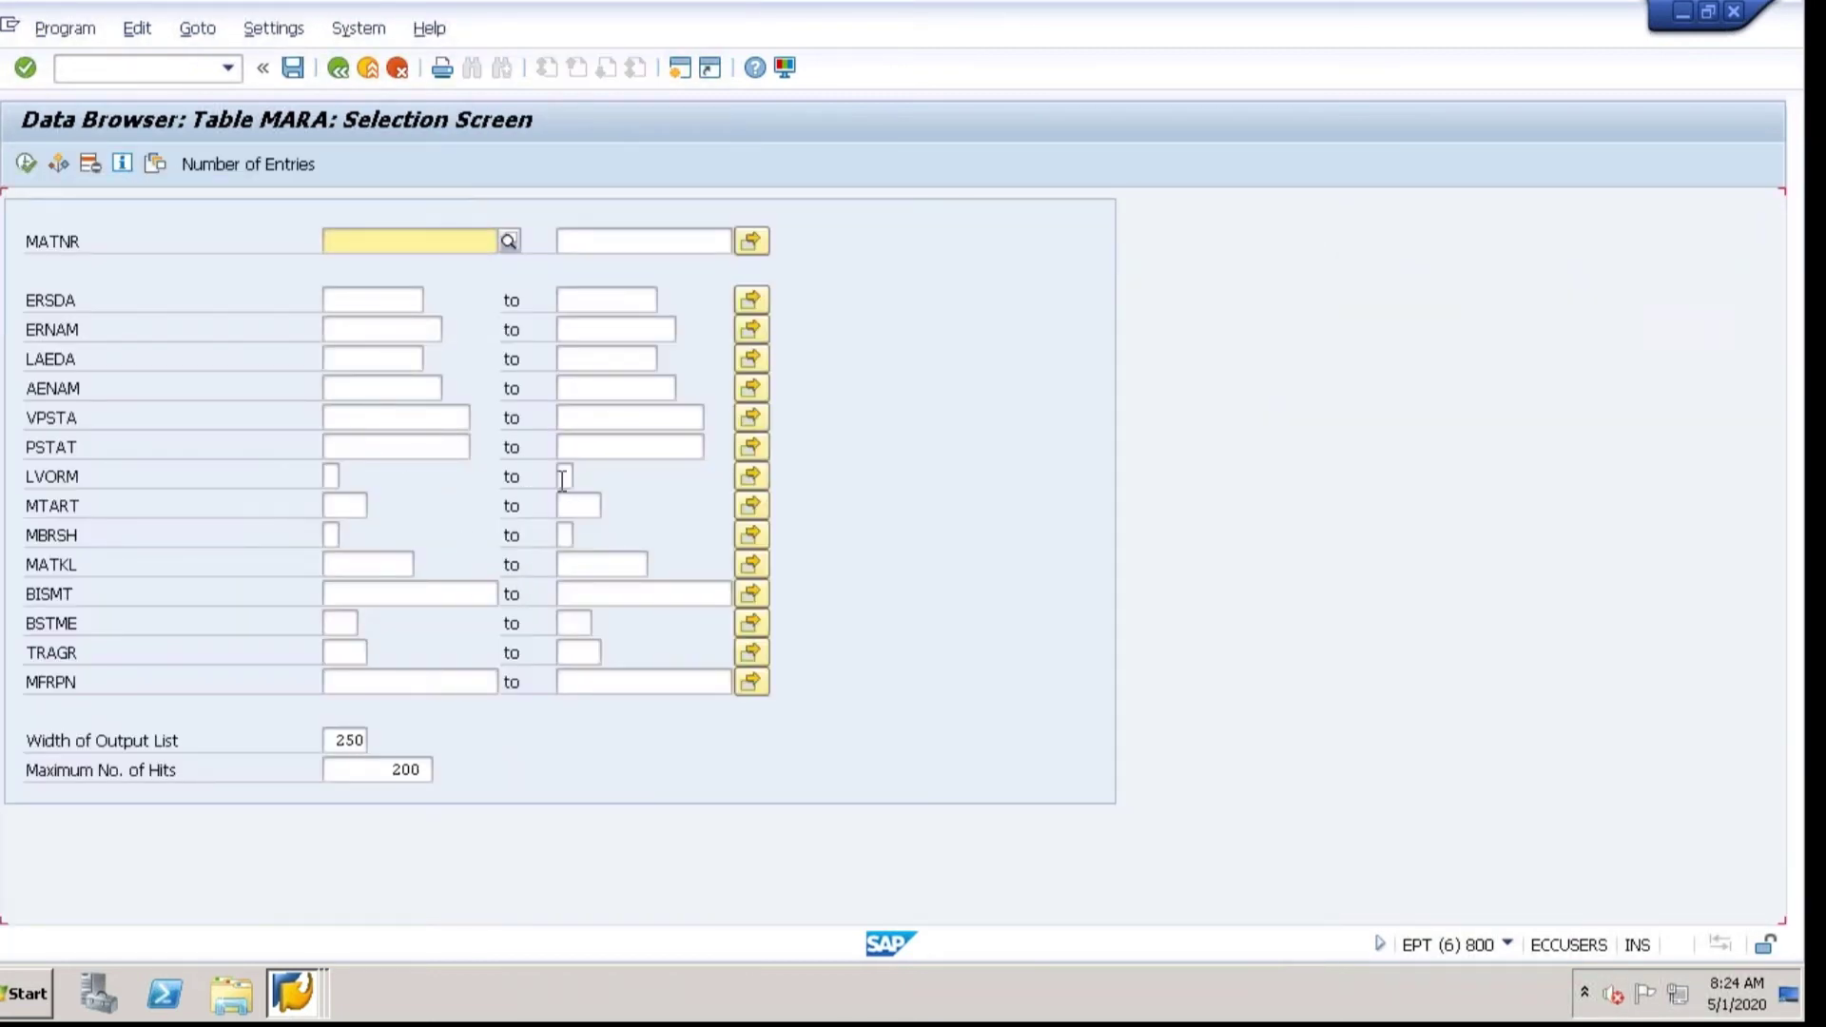
# Check the conversion routine field of domain ZMB28_STUDENT_ID in the other session, and return to the MARA session
pyautogui.hotkey('alt', 'Tab')
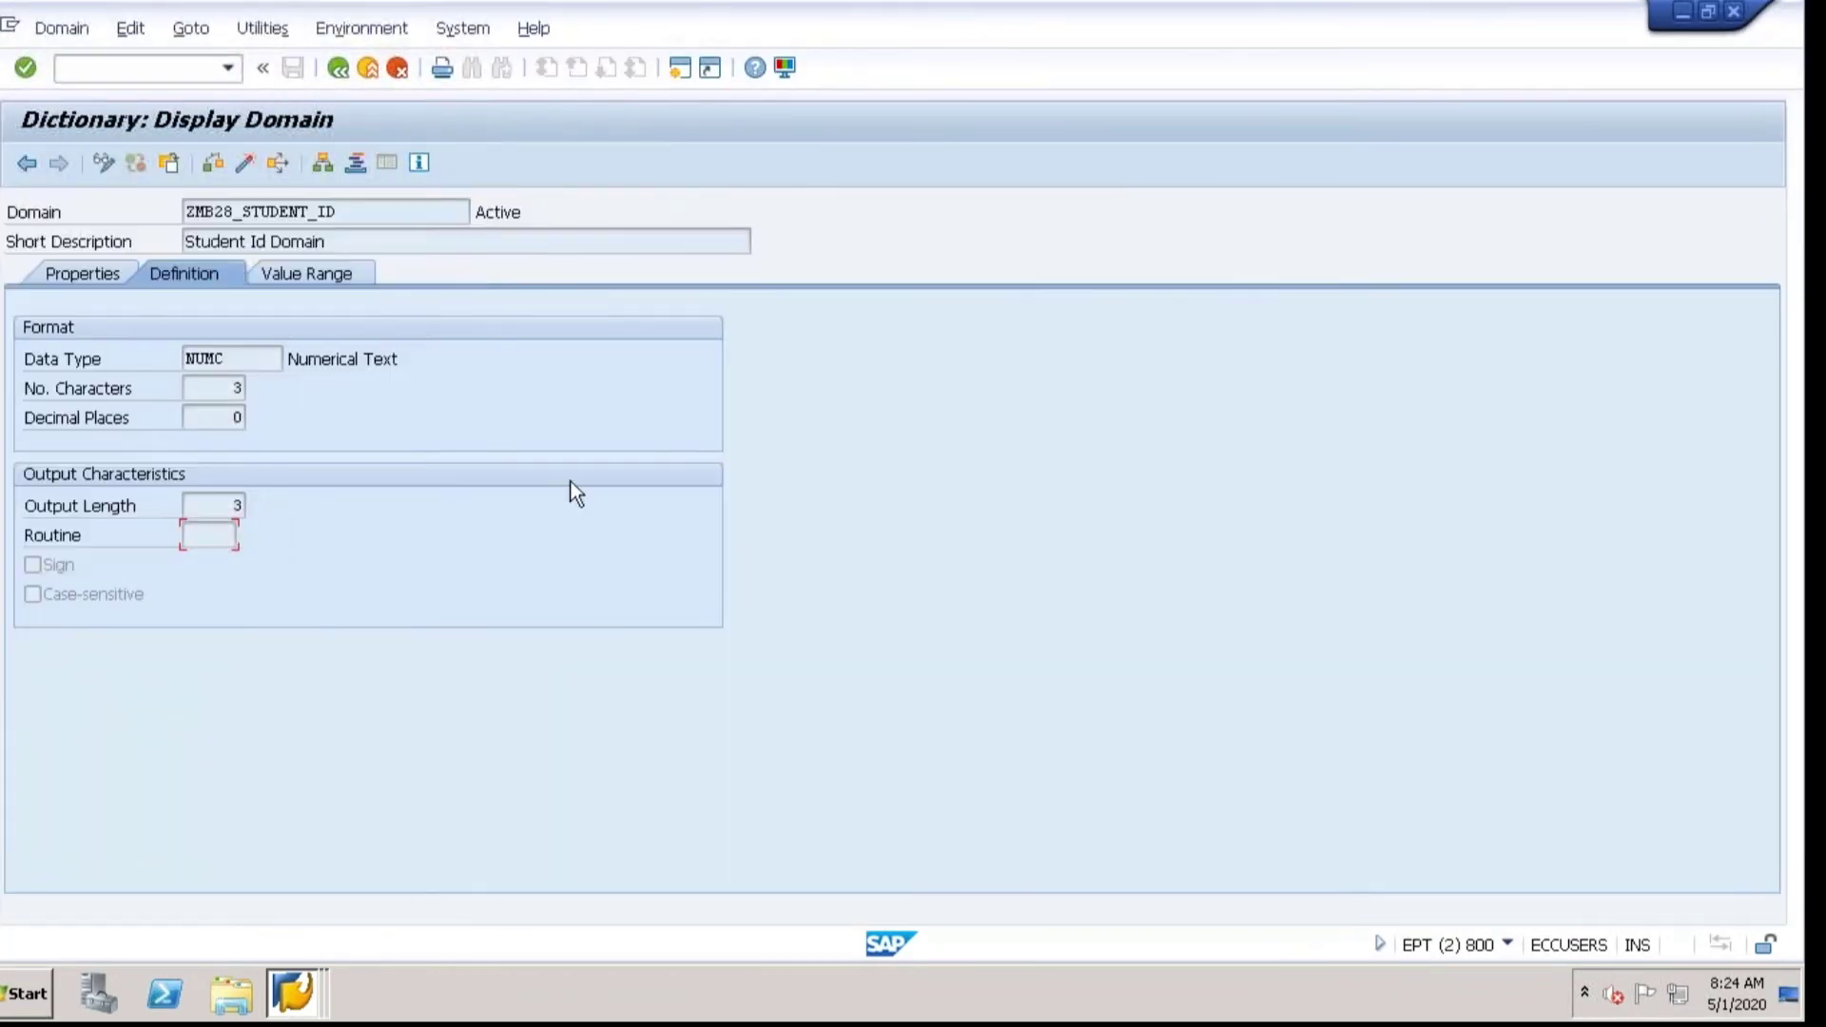
pyautogui.click(205, 539)
pyautogui.hotkey('alt', 'Tab')
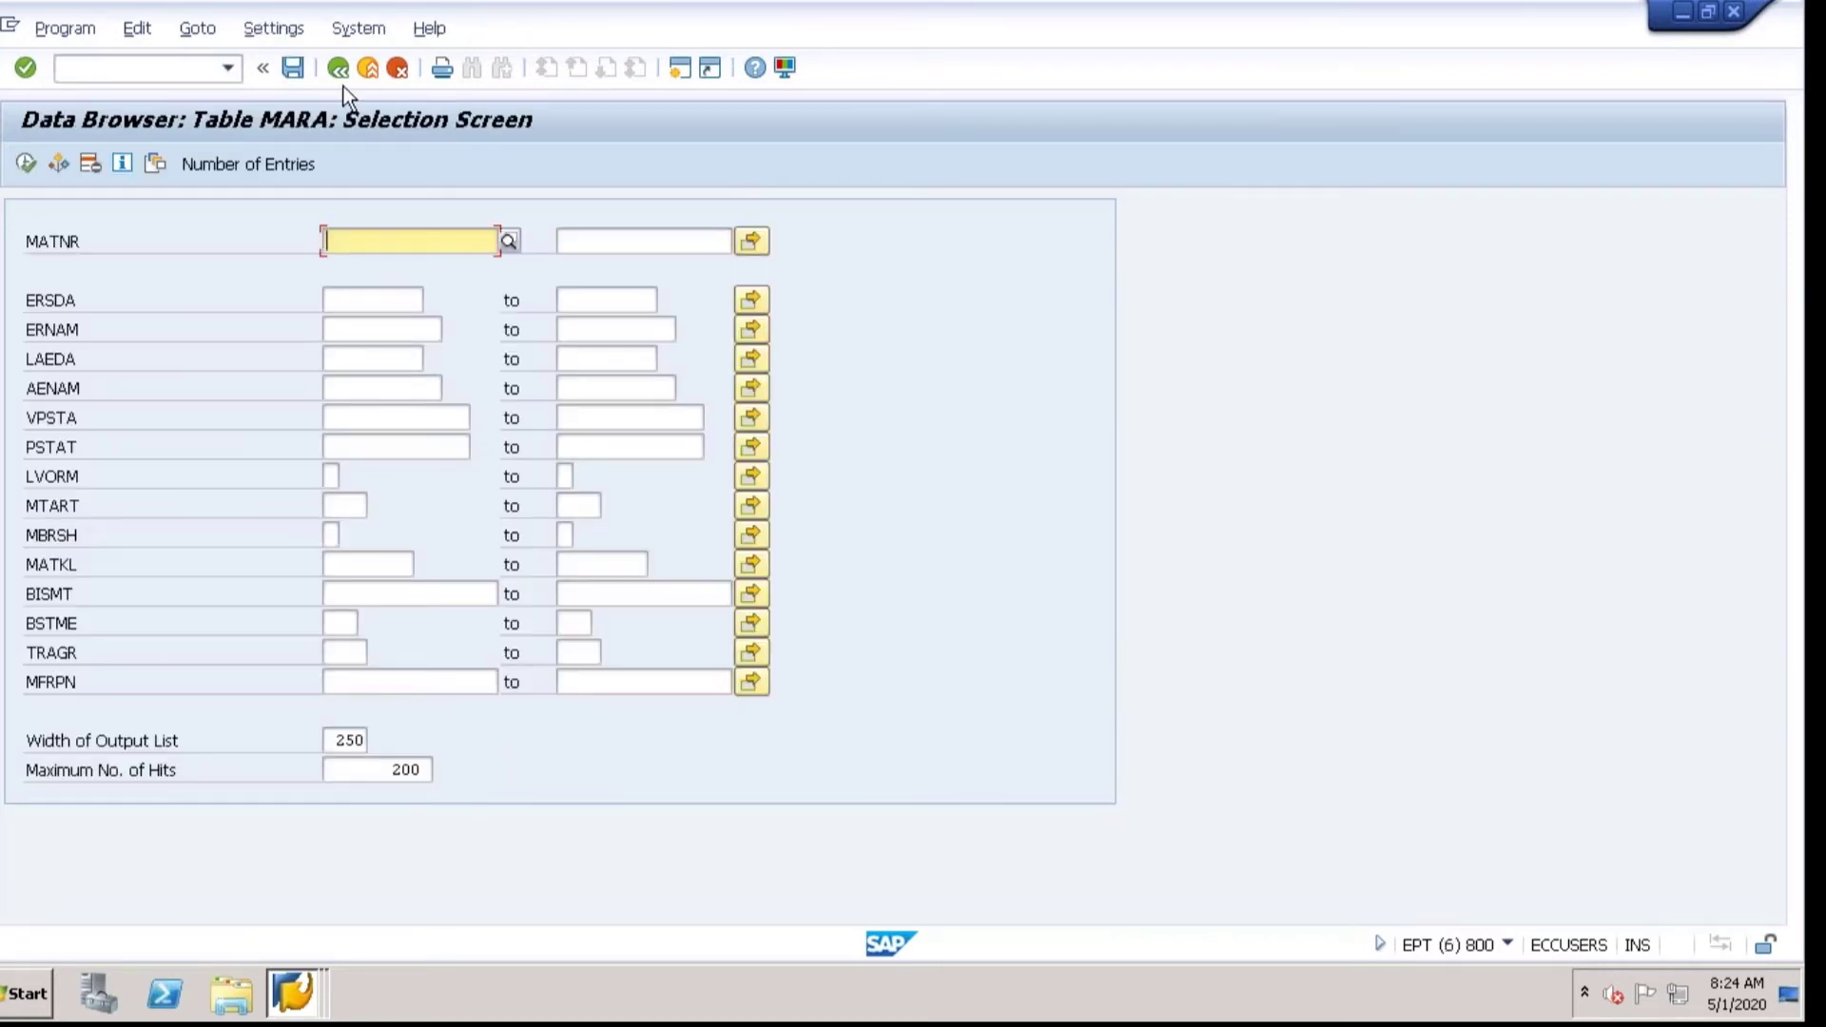
# Return to MARA's table definition, and display the MATNR field's data element and its domain
pyautogui.click(336, 70)
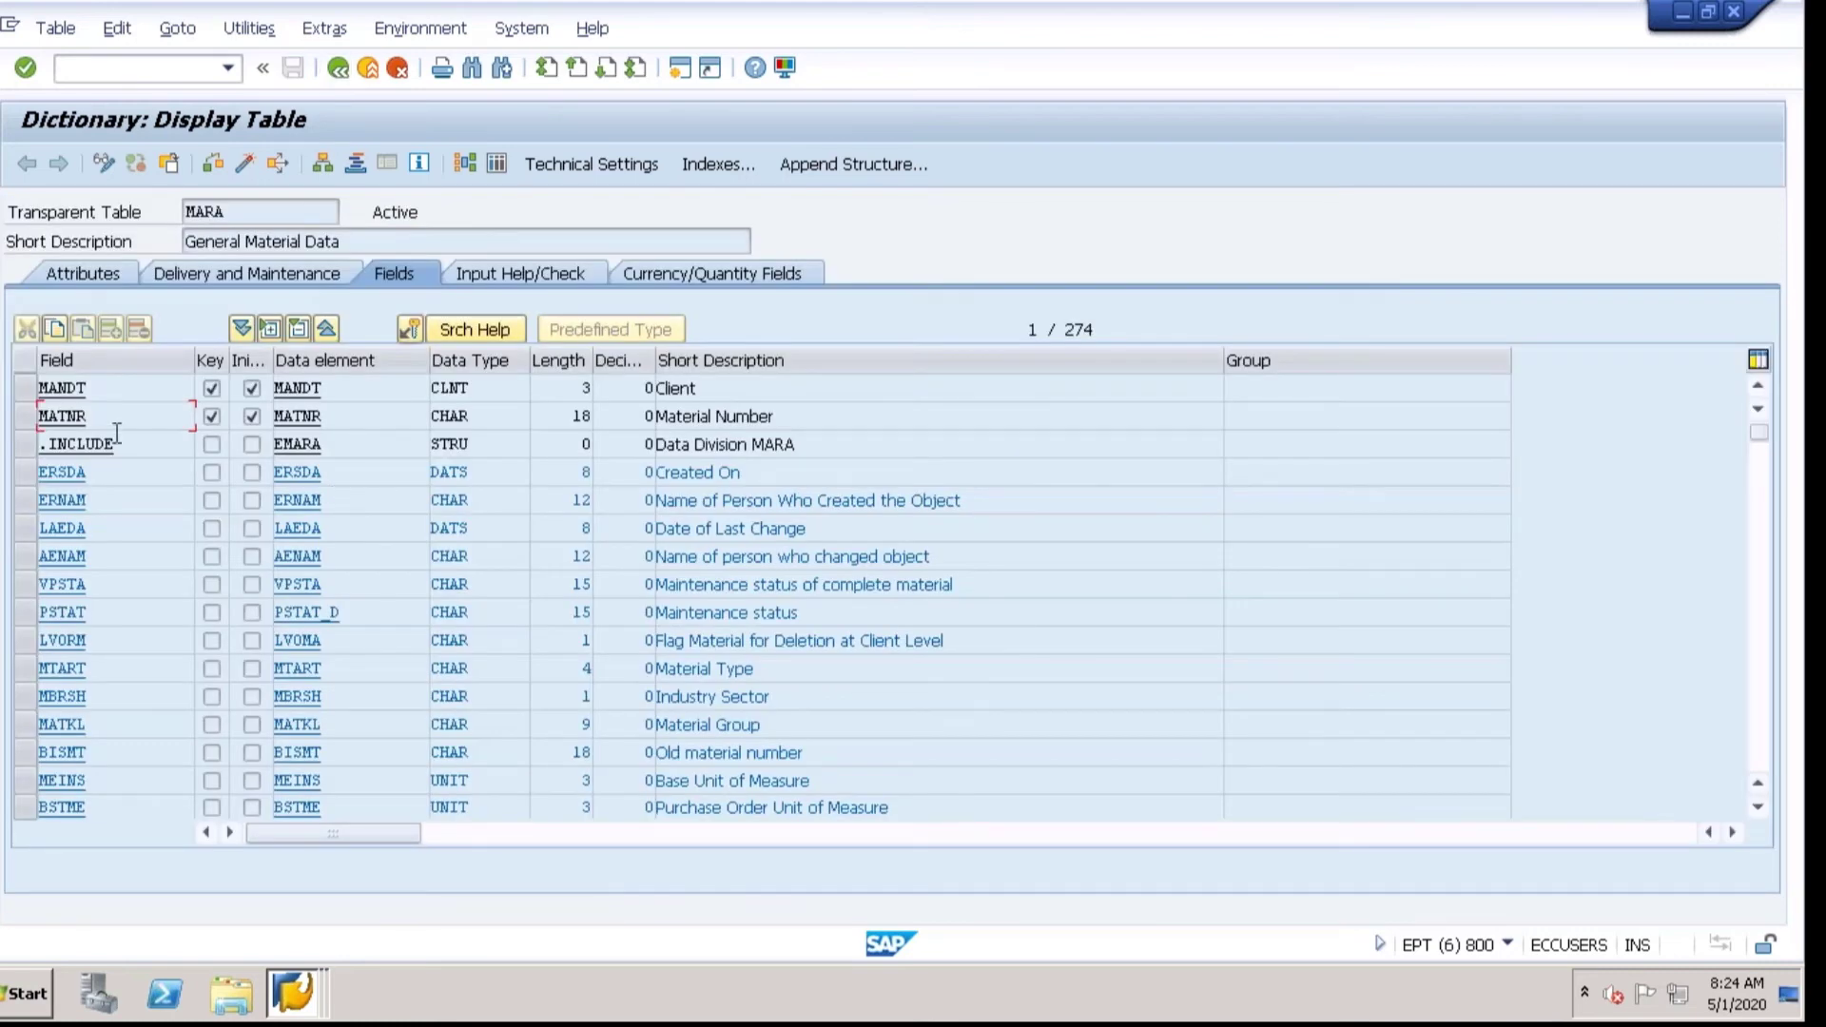
pyautogui.doubleClick(112, 417)
pyautogui.doubleClick(314, 419)
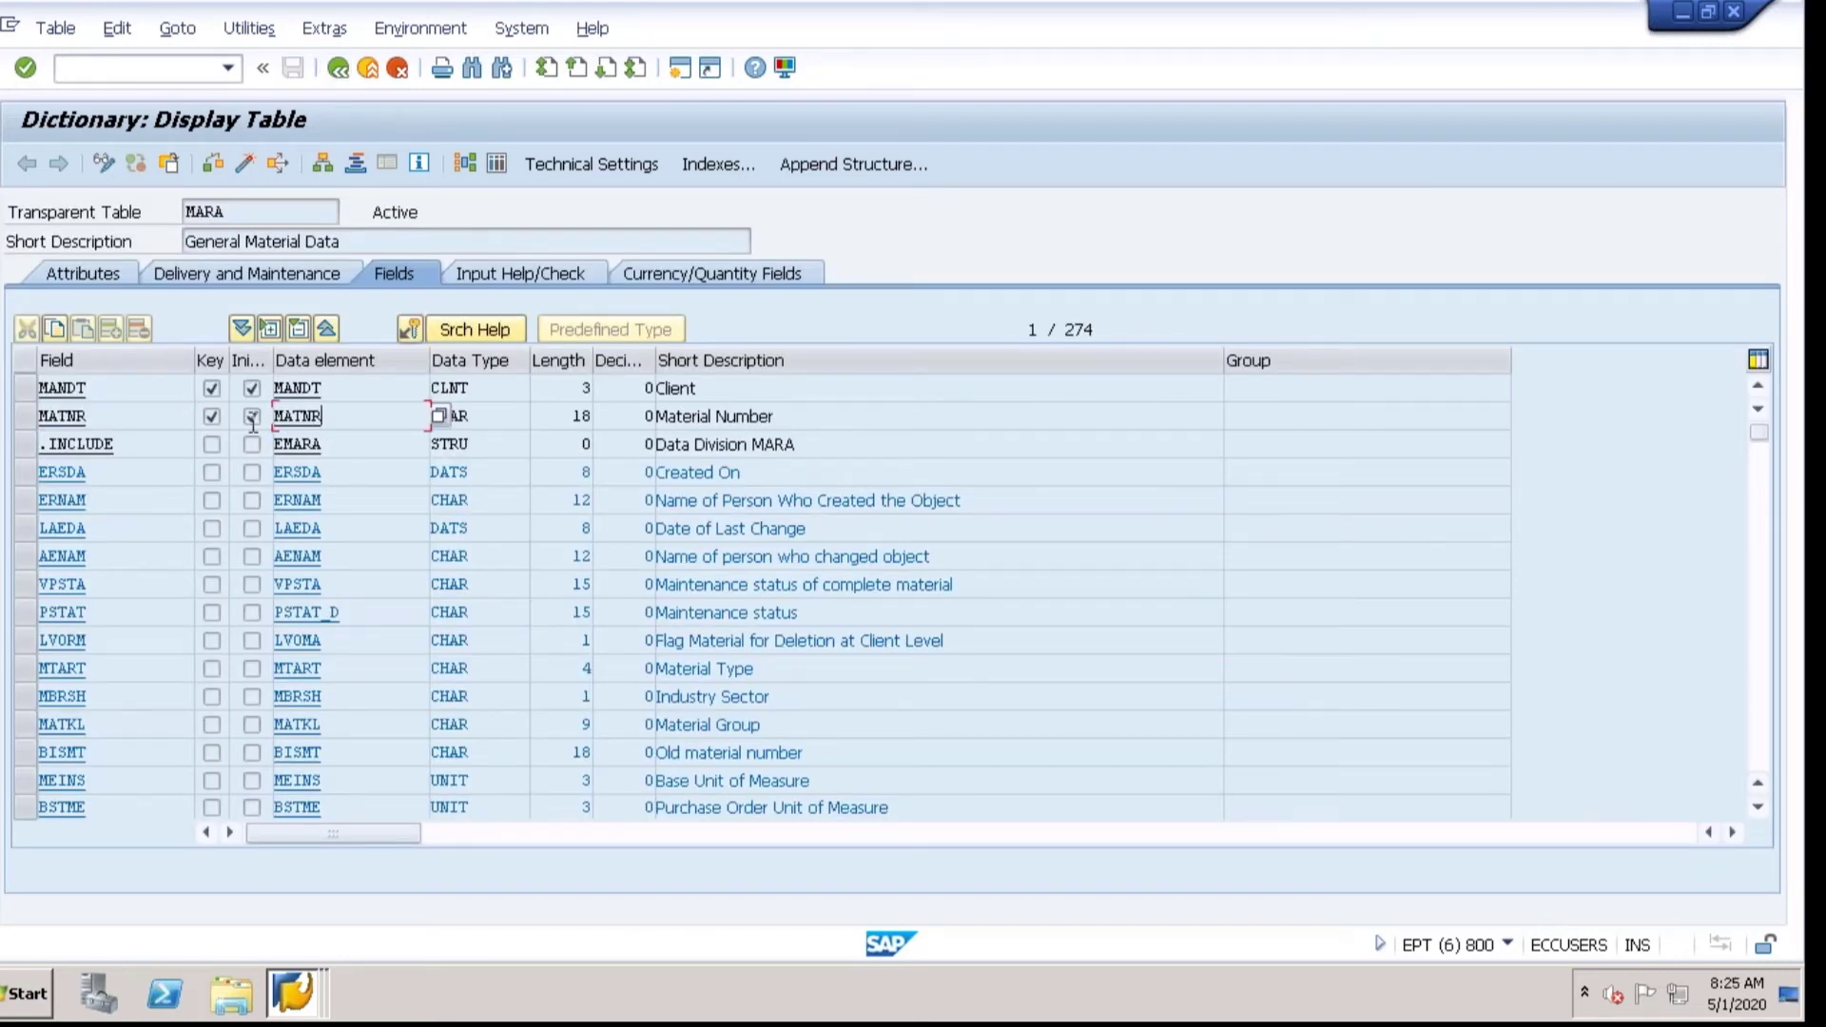
pyautogui.click(342, 357)
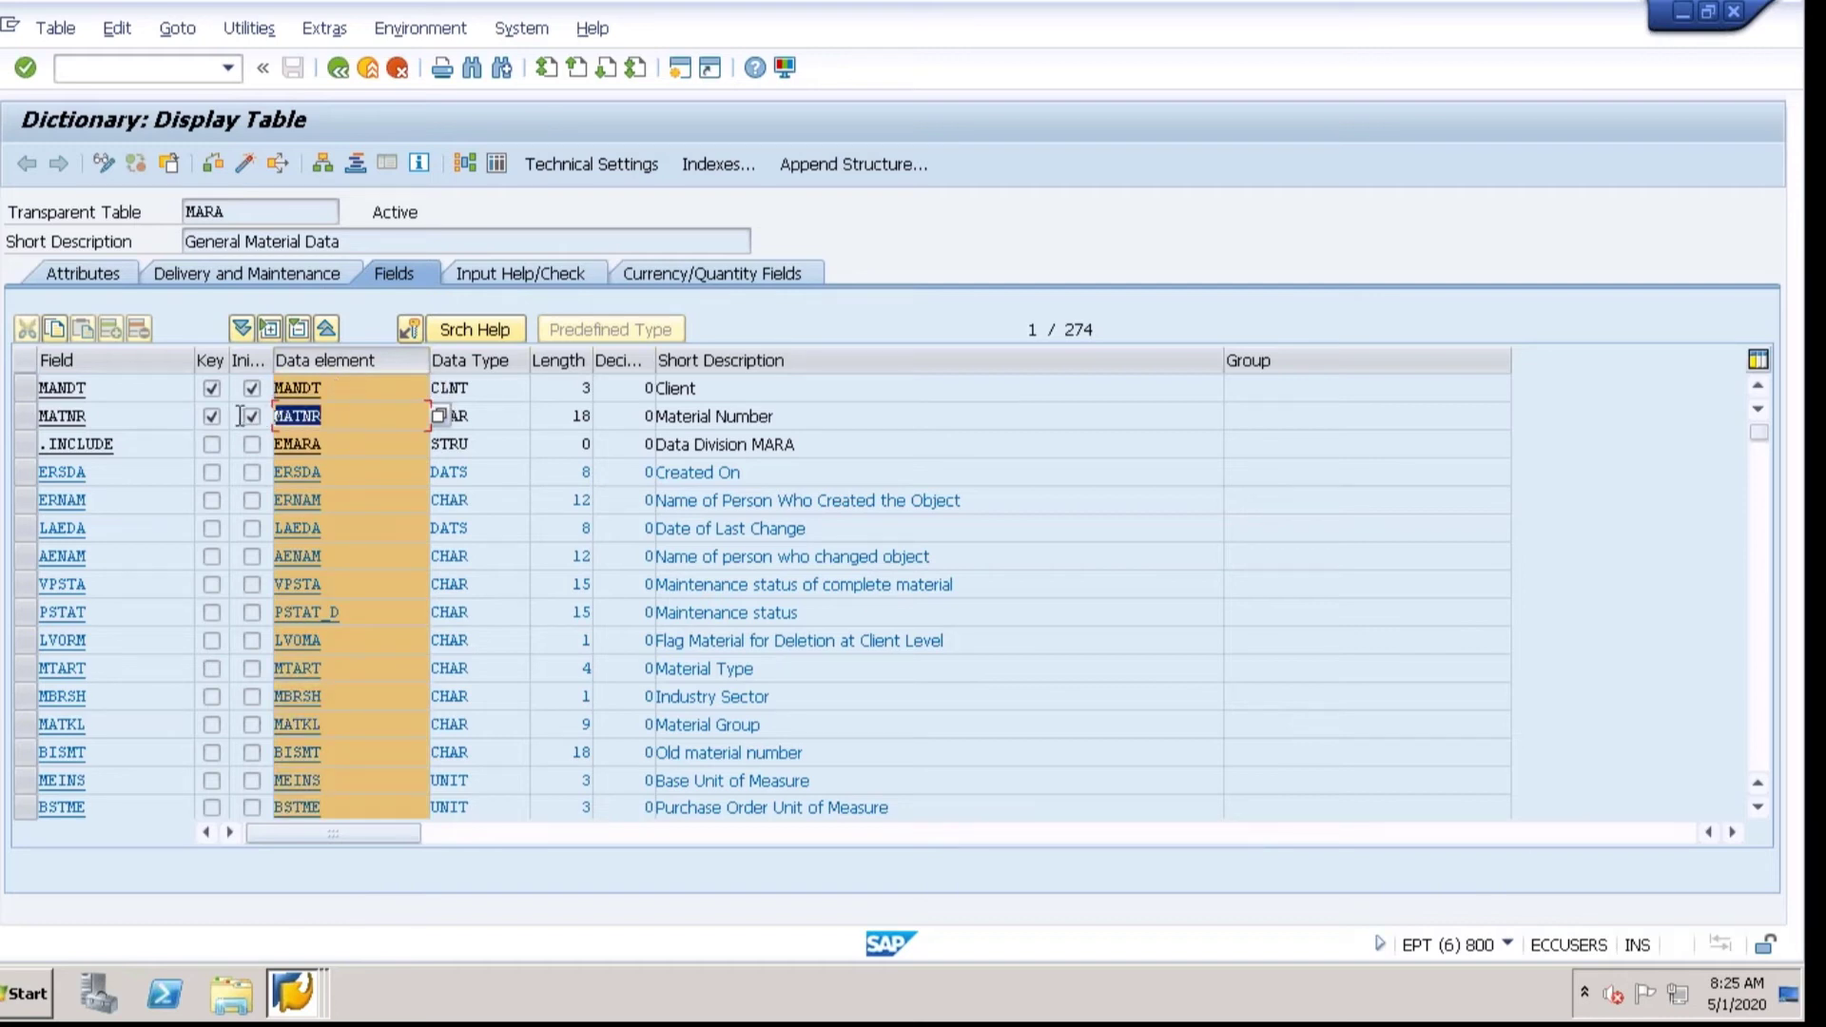
pyautogui.doubleClick(301, 416)
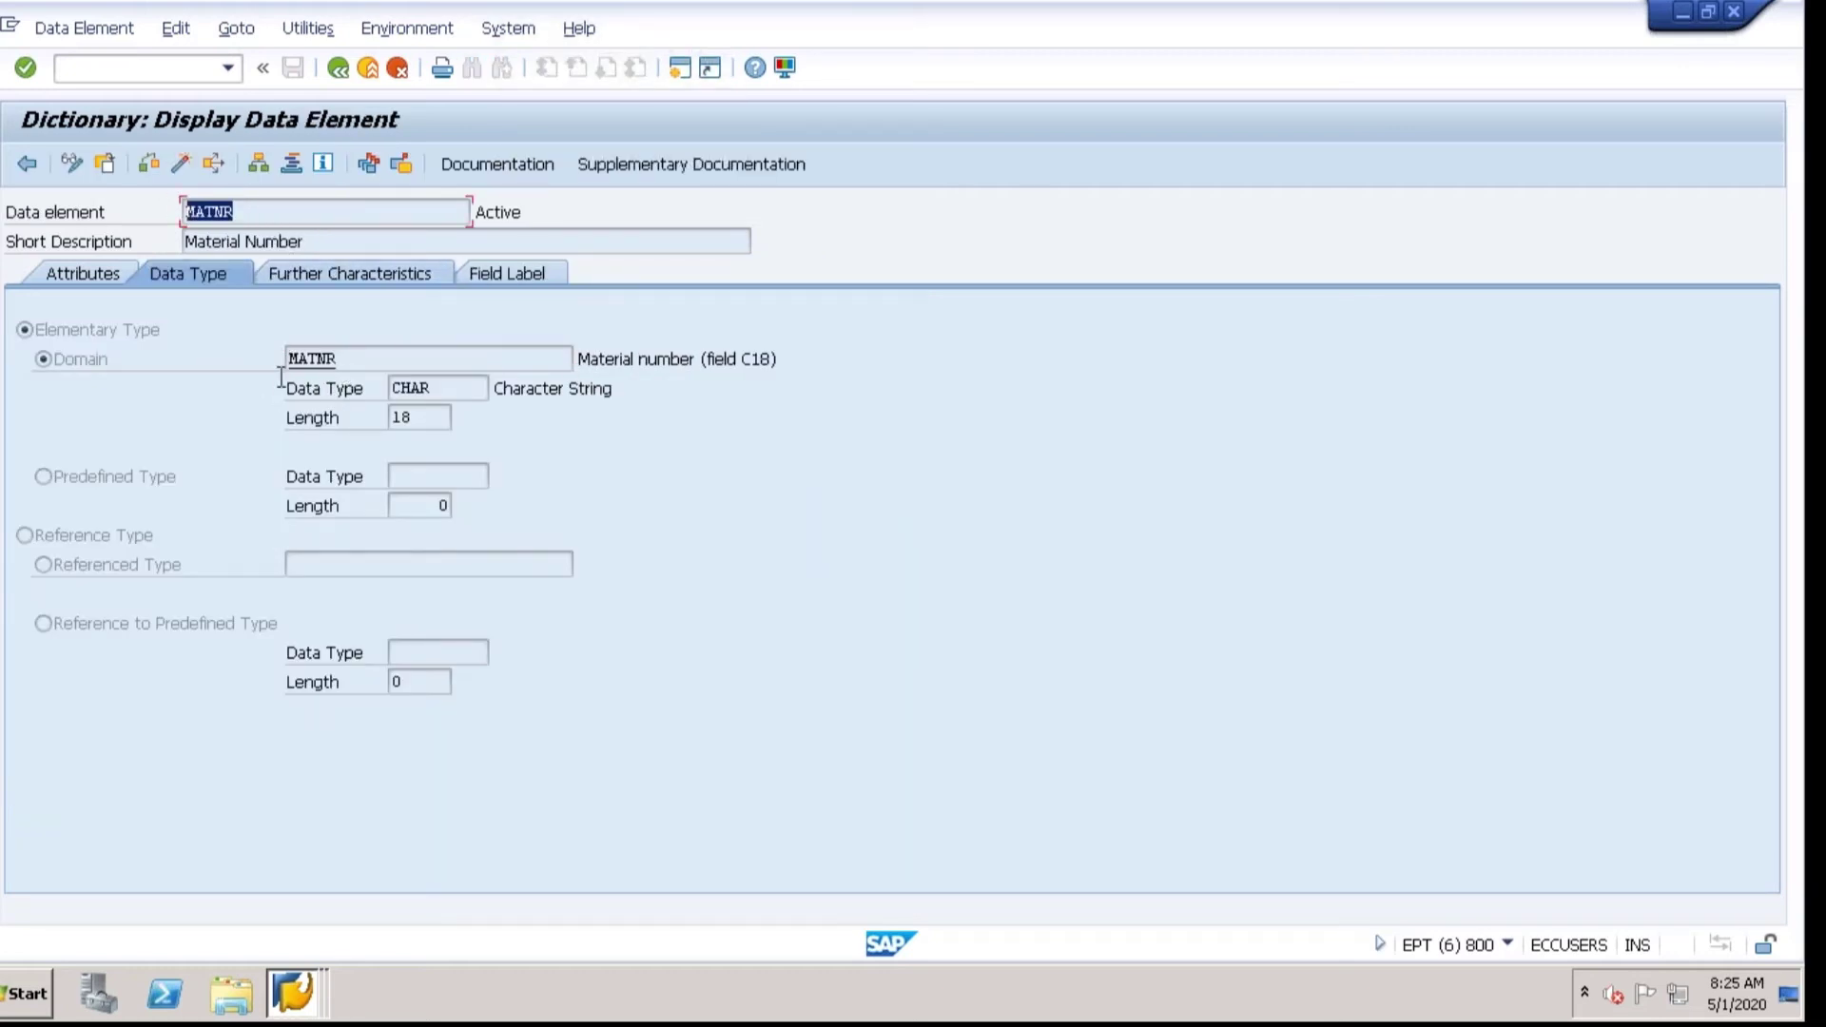
pyautogui.doubleClick(339, 361)
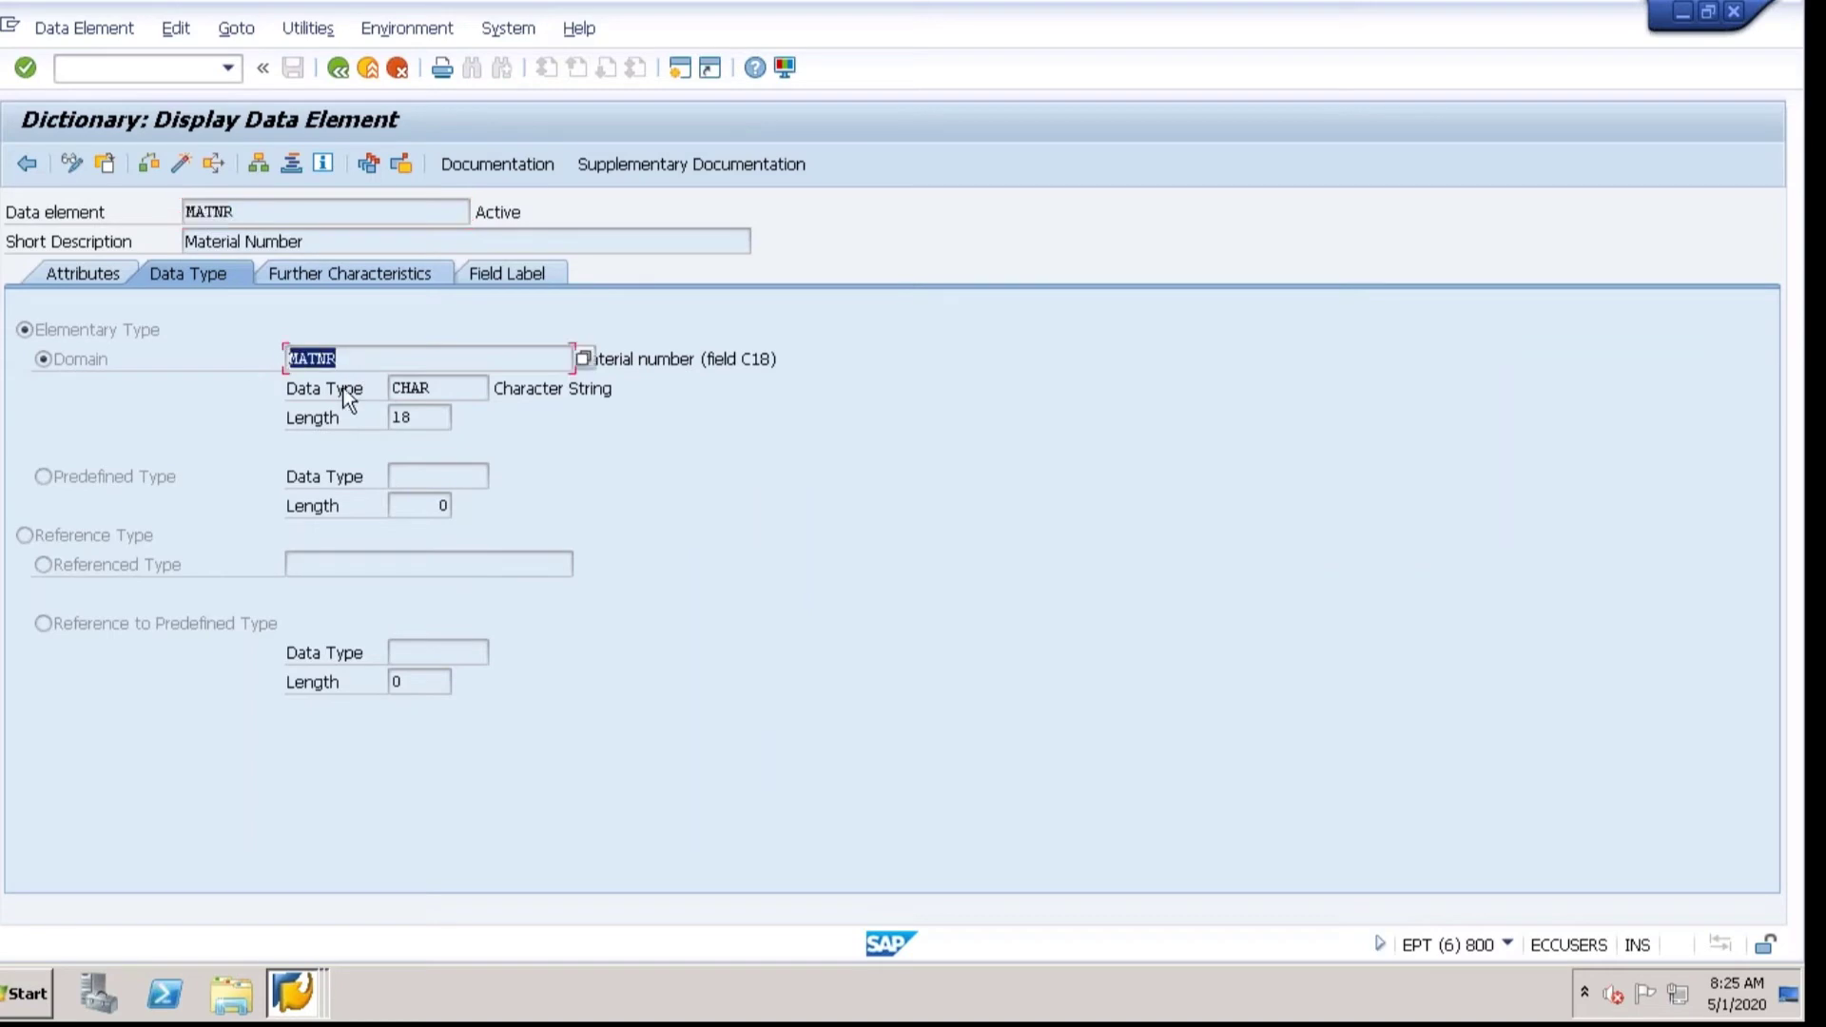
pyautogui.doubleClick(322, 362)
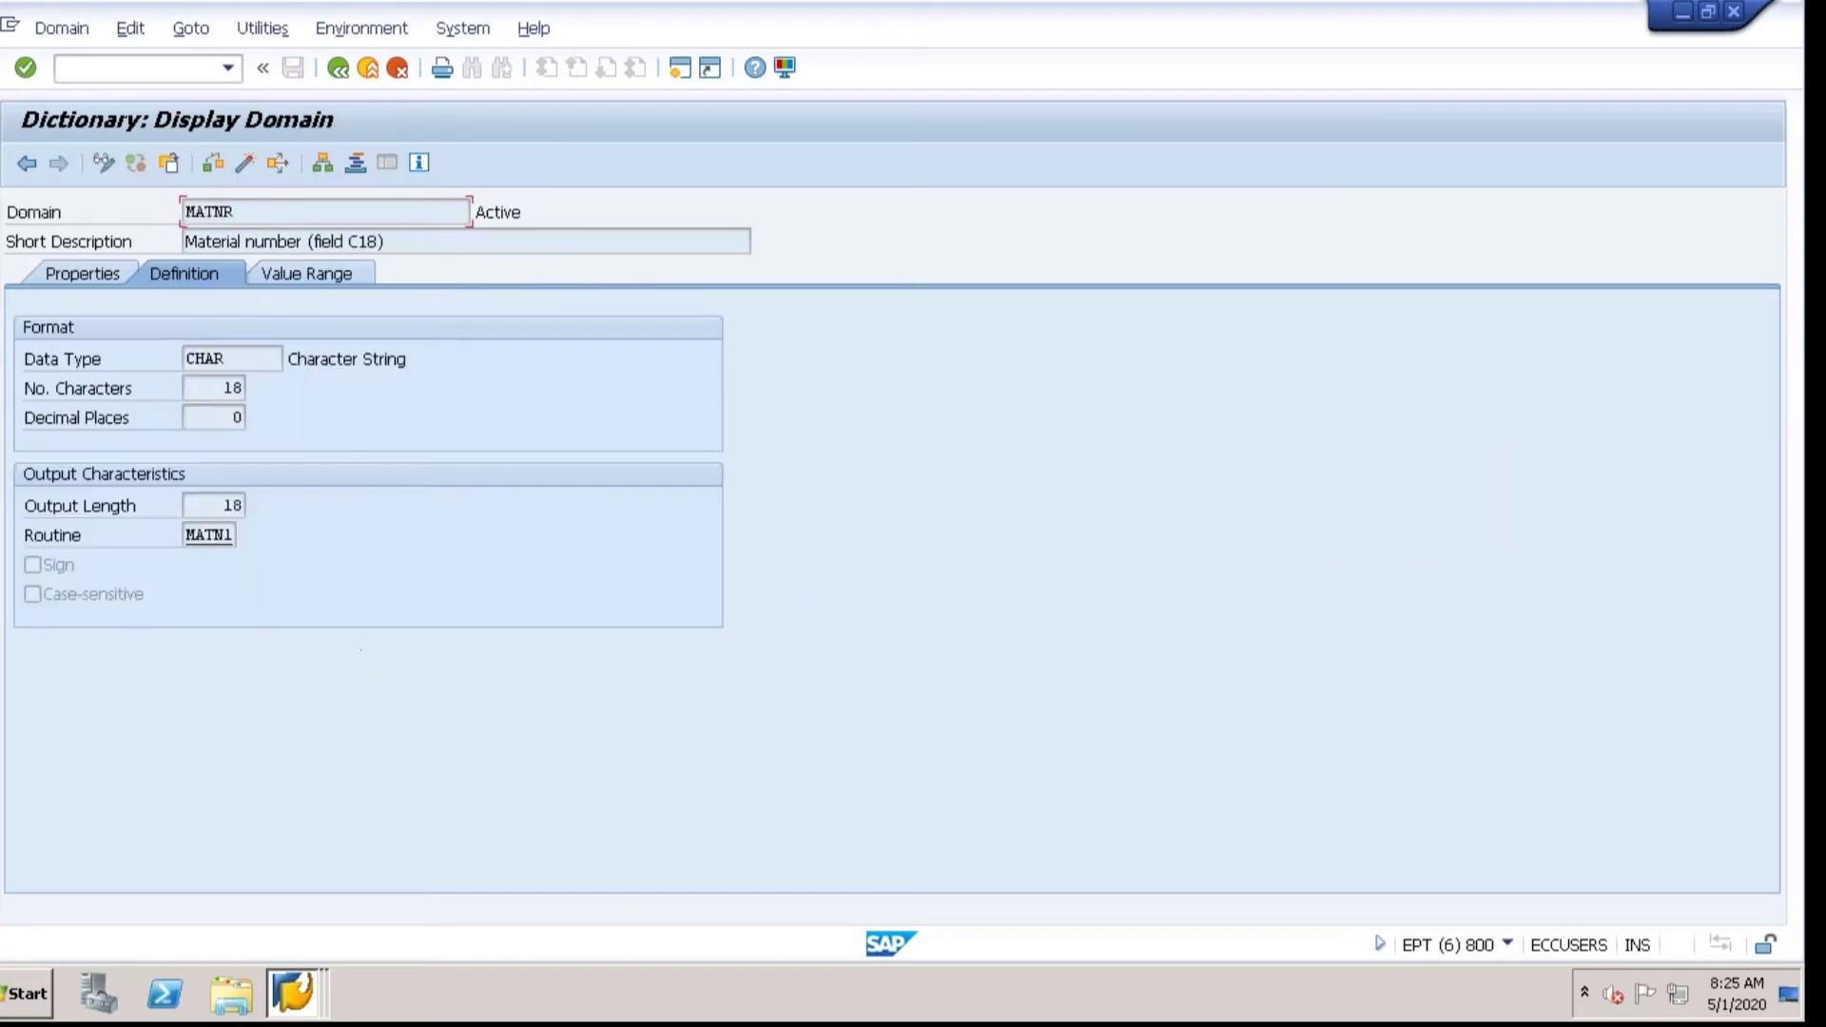
# Examine the name of domain MATNR and its conversion routine MATN1
pyautogui.moveTo(230, 204); pyautogui.dragTo(162, 212)
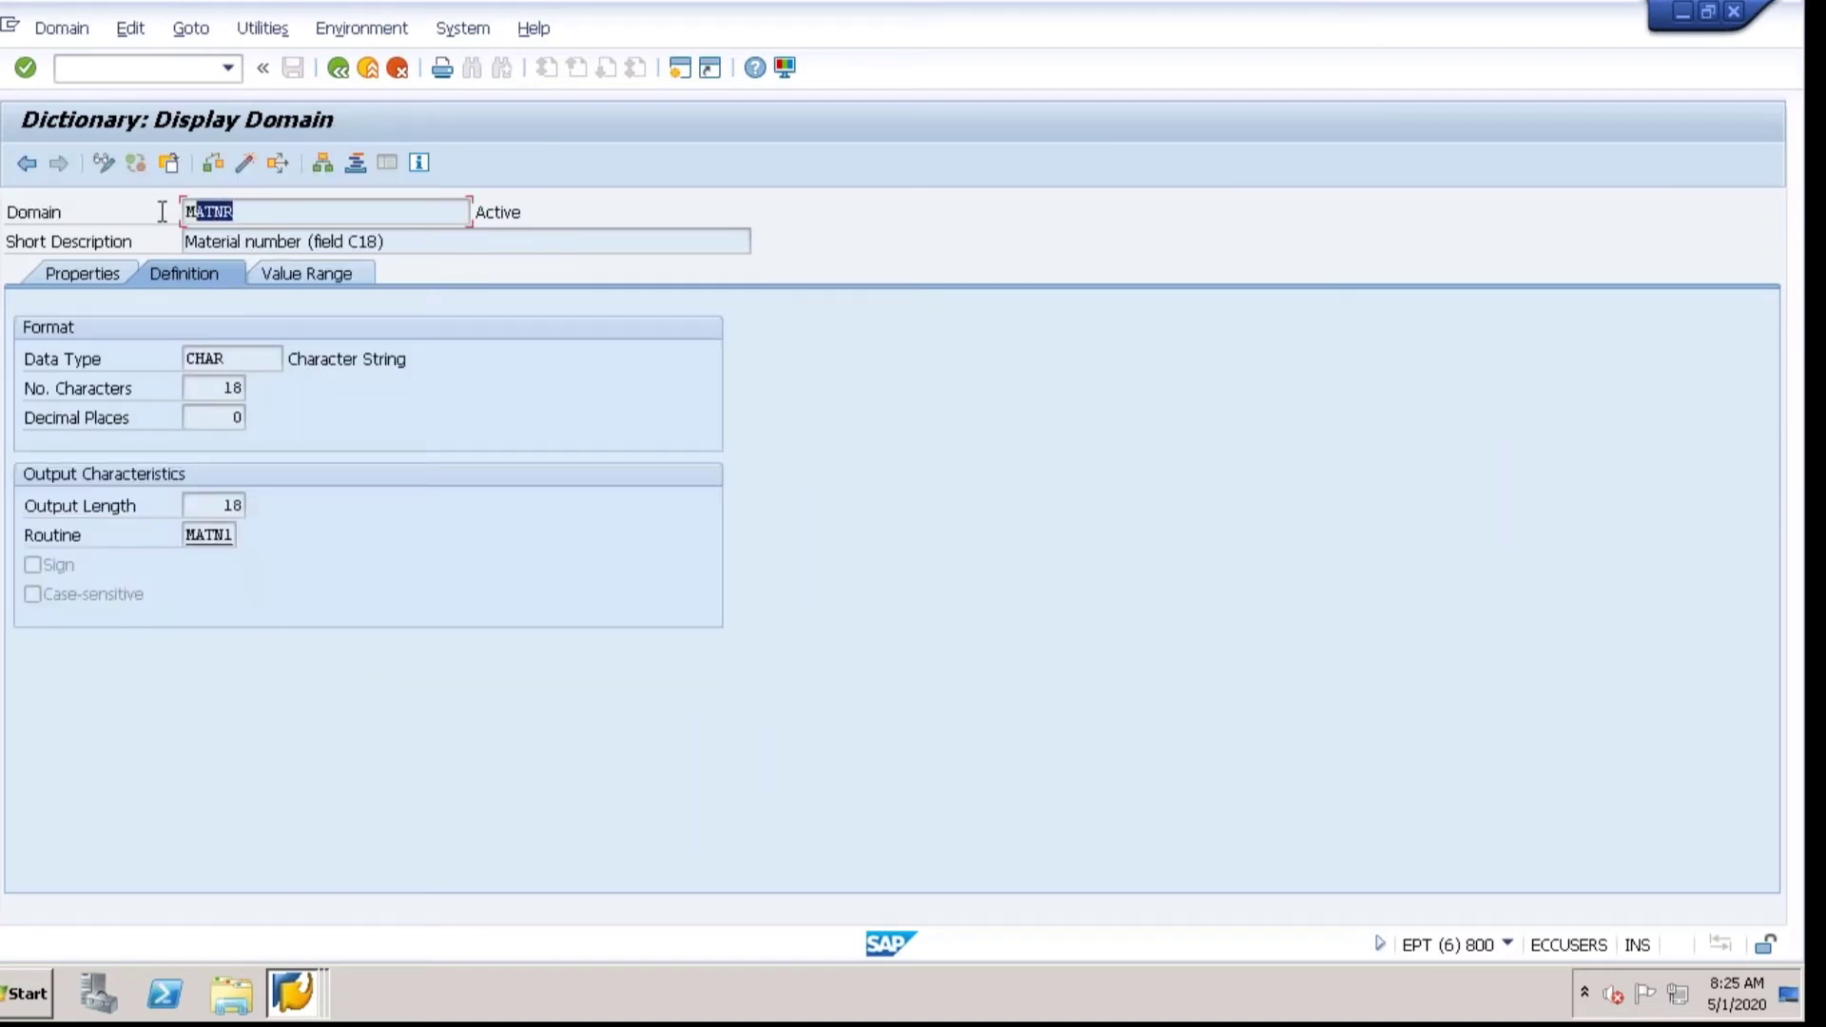
pyautogui.click(65, 212)
pyautogui.doubleClick(9, 211)
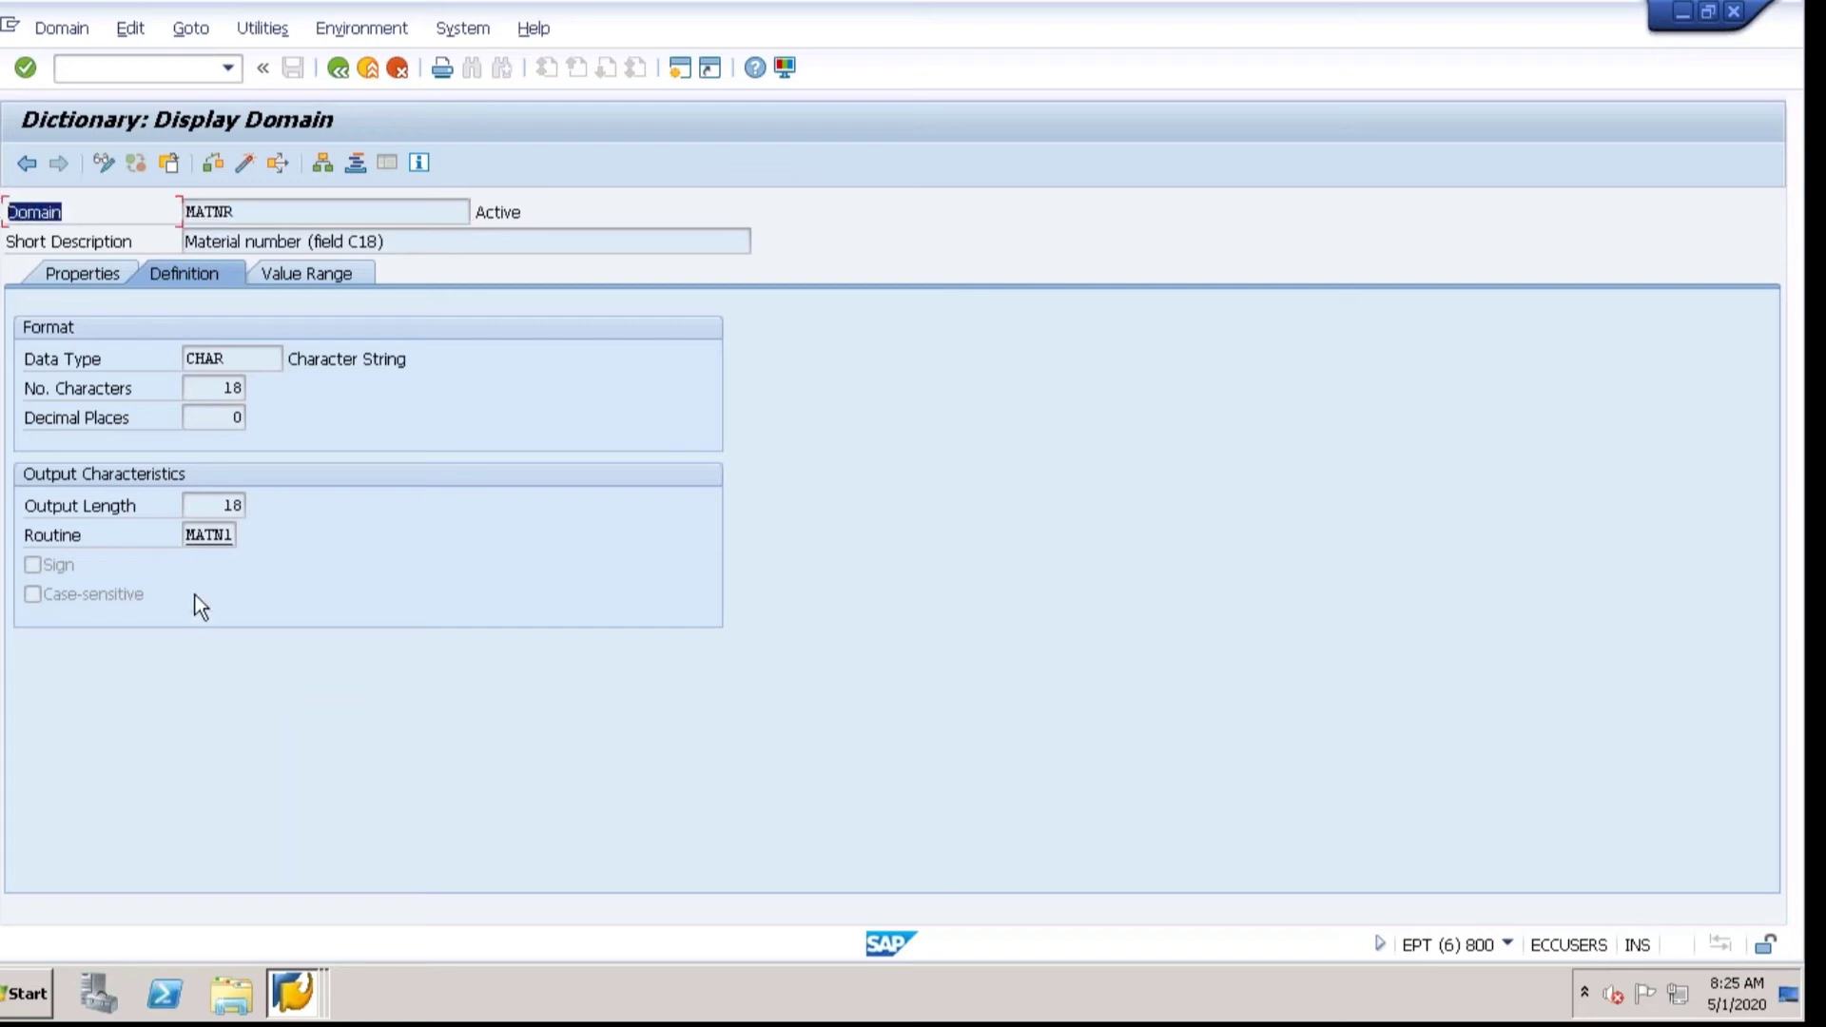
pyautogui.moveTo(184, 536); pyautogui.dragTo(270, 539)
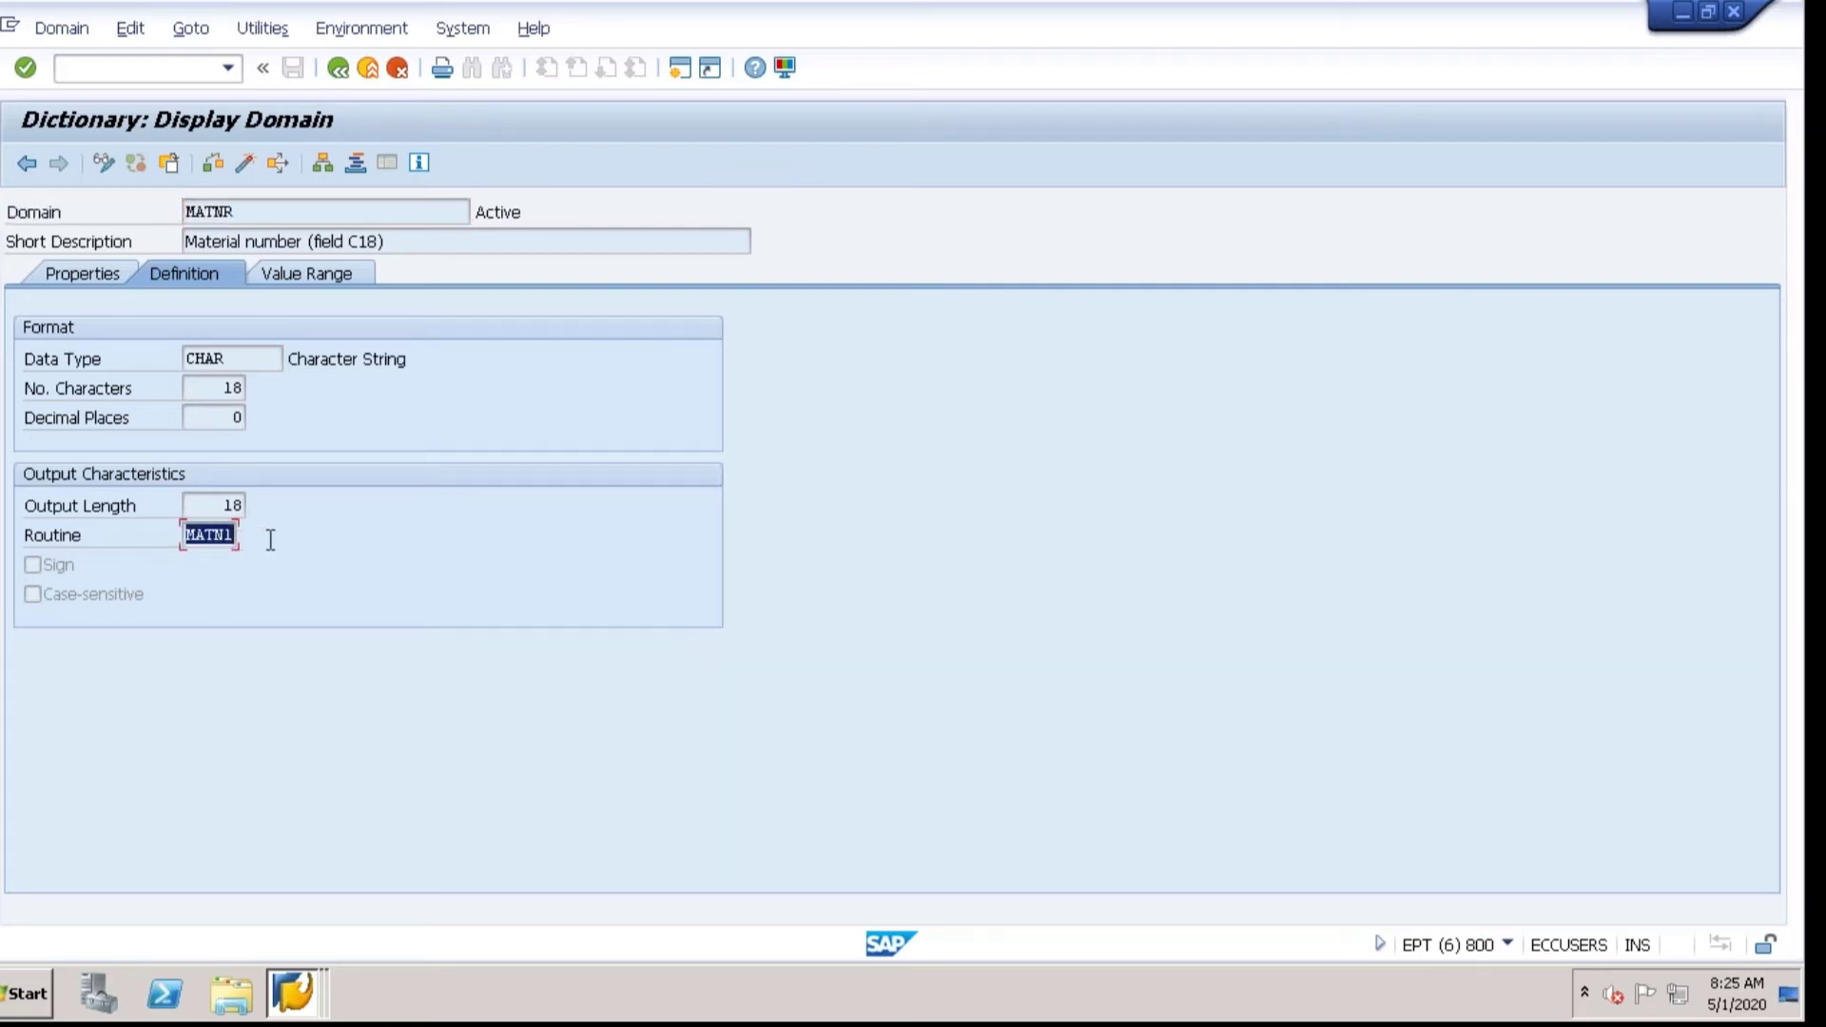
pyautogui.click(214, 538)
pyautogui.moveTo(187, 536); pyautogui.dragTo(304, 562)
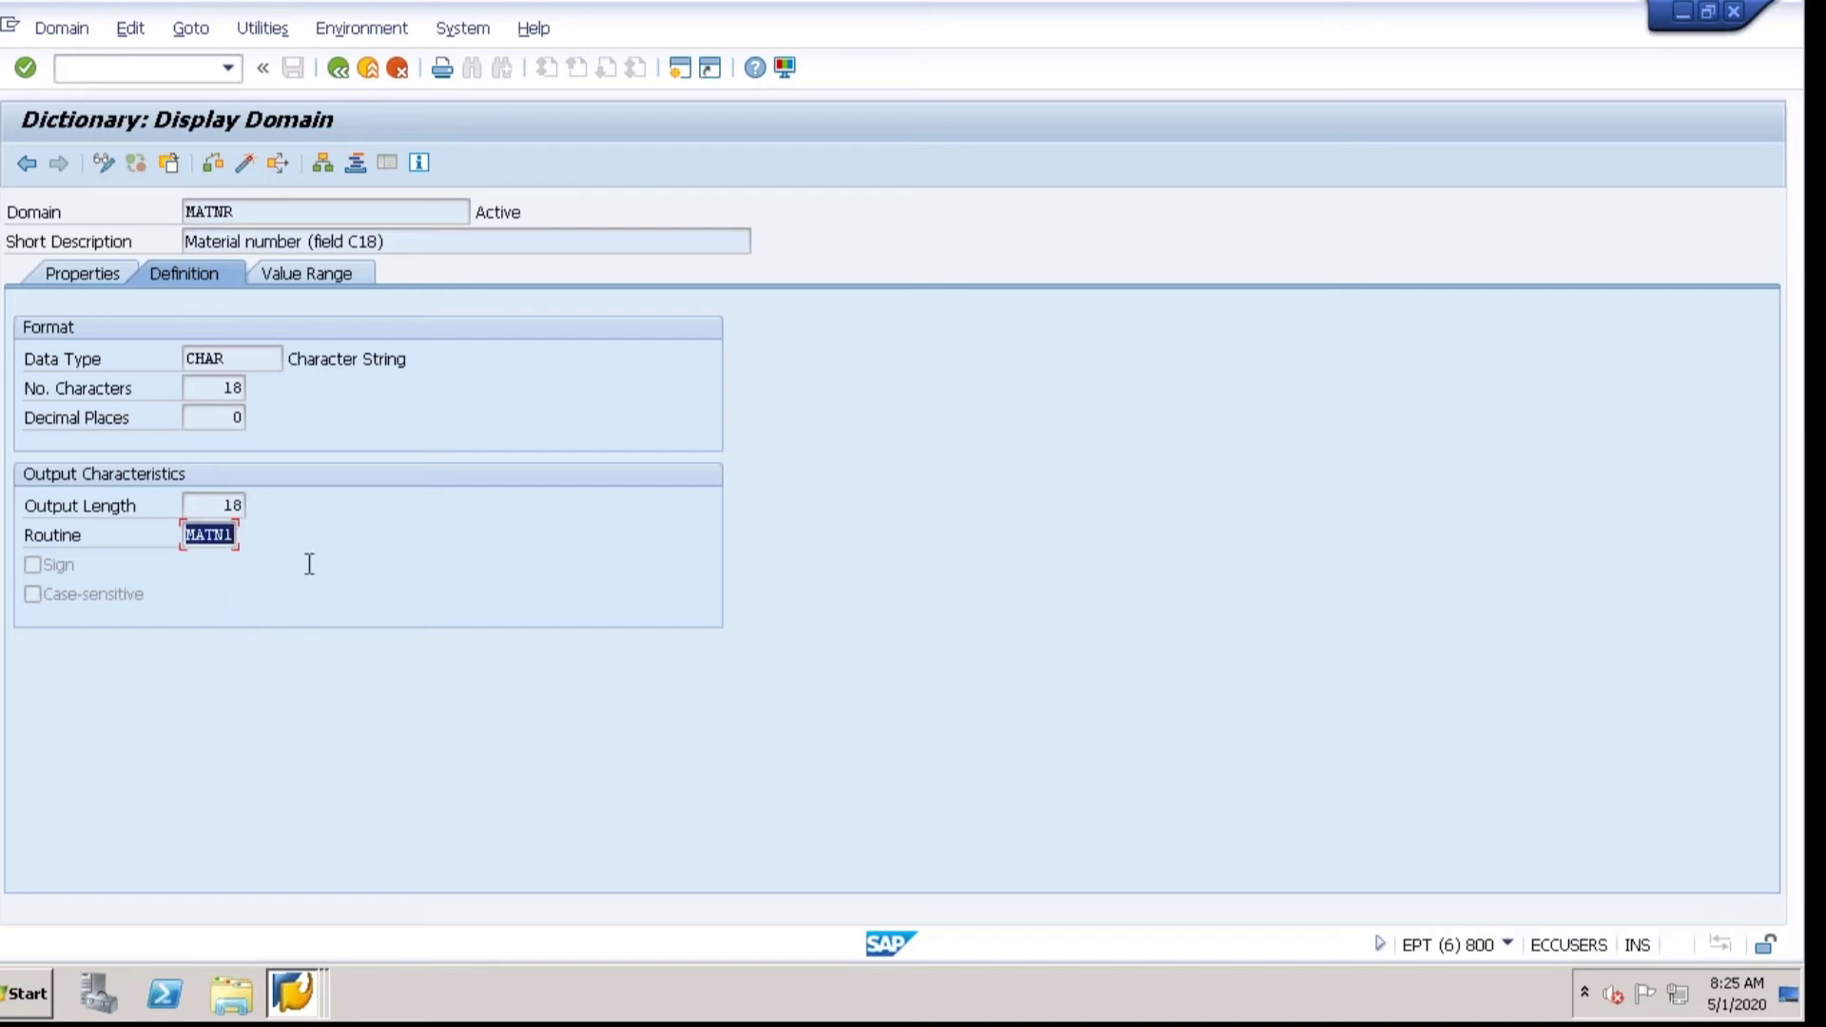
pyautogui.click(197, 537)
# Switch back to domain ZMB28_STUDENT_ID, check its routine field, and display its value range
pyautogui.hotkey('alt', 'Tab')
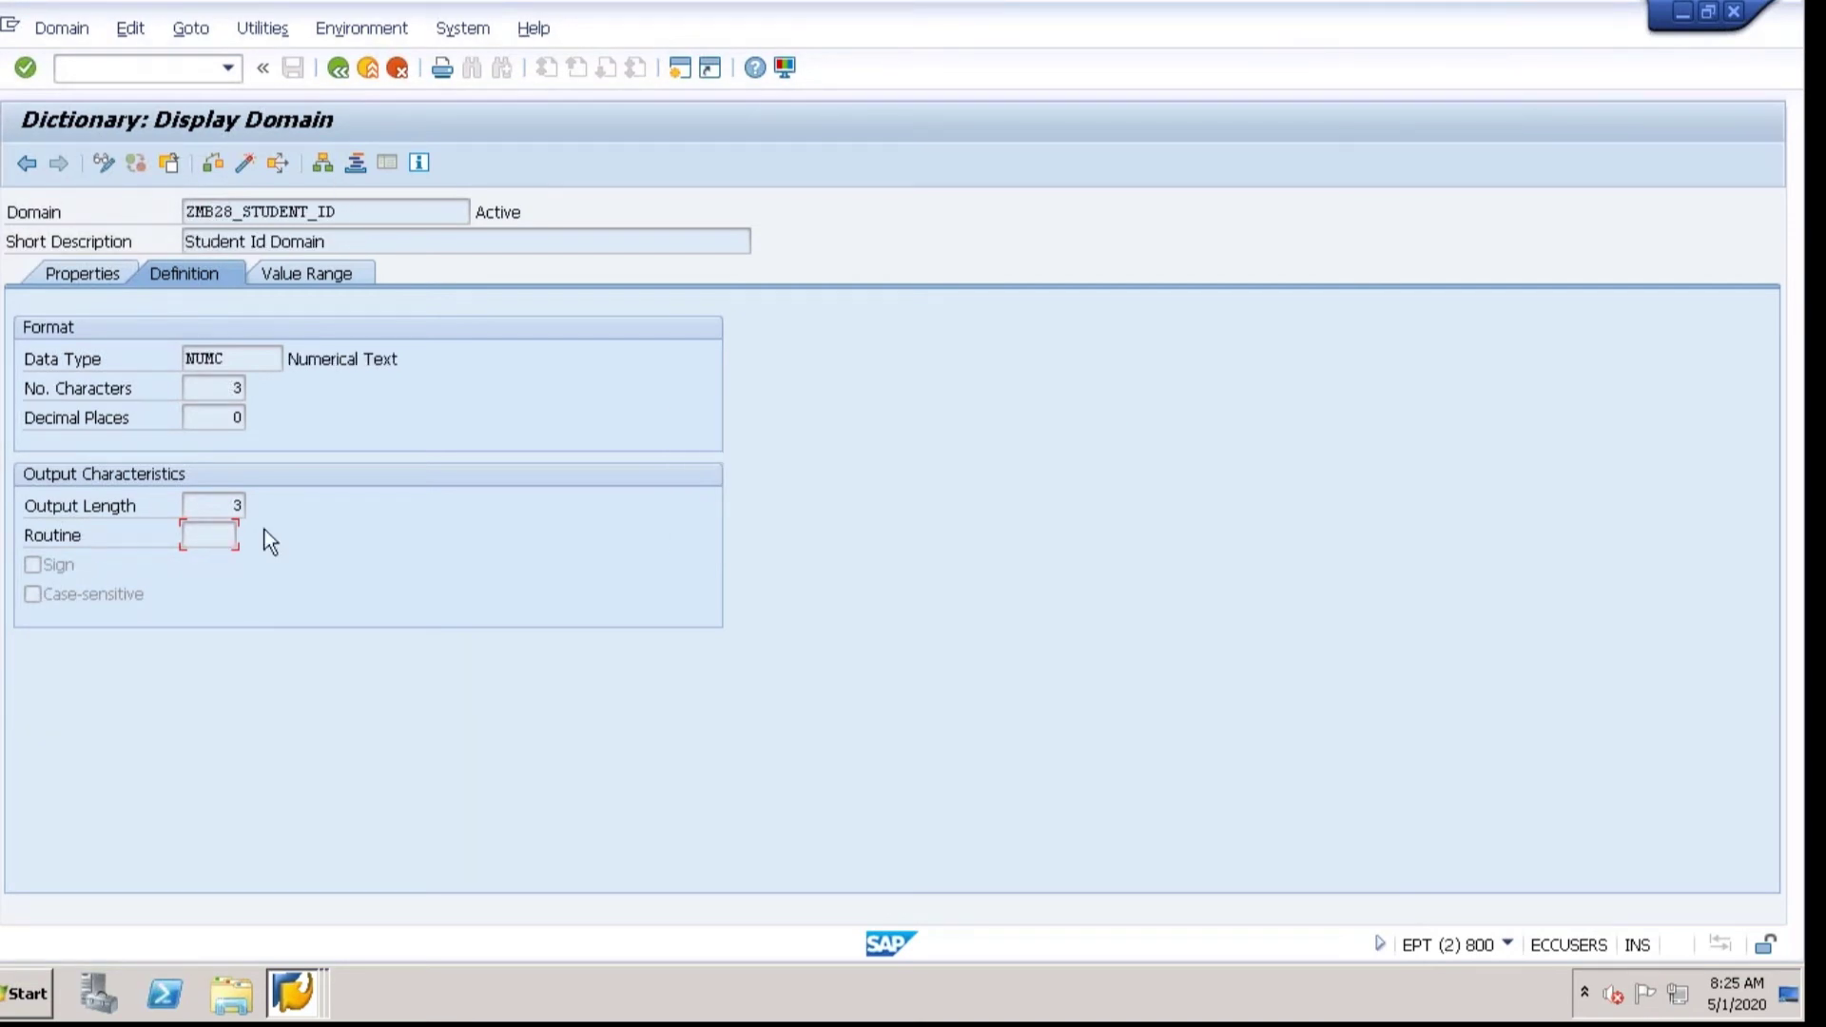
pyautogui.click(223, 538)
pyautogui.click(308, 273)
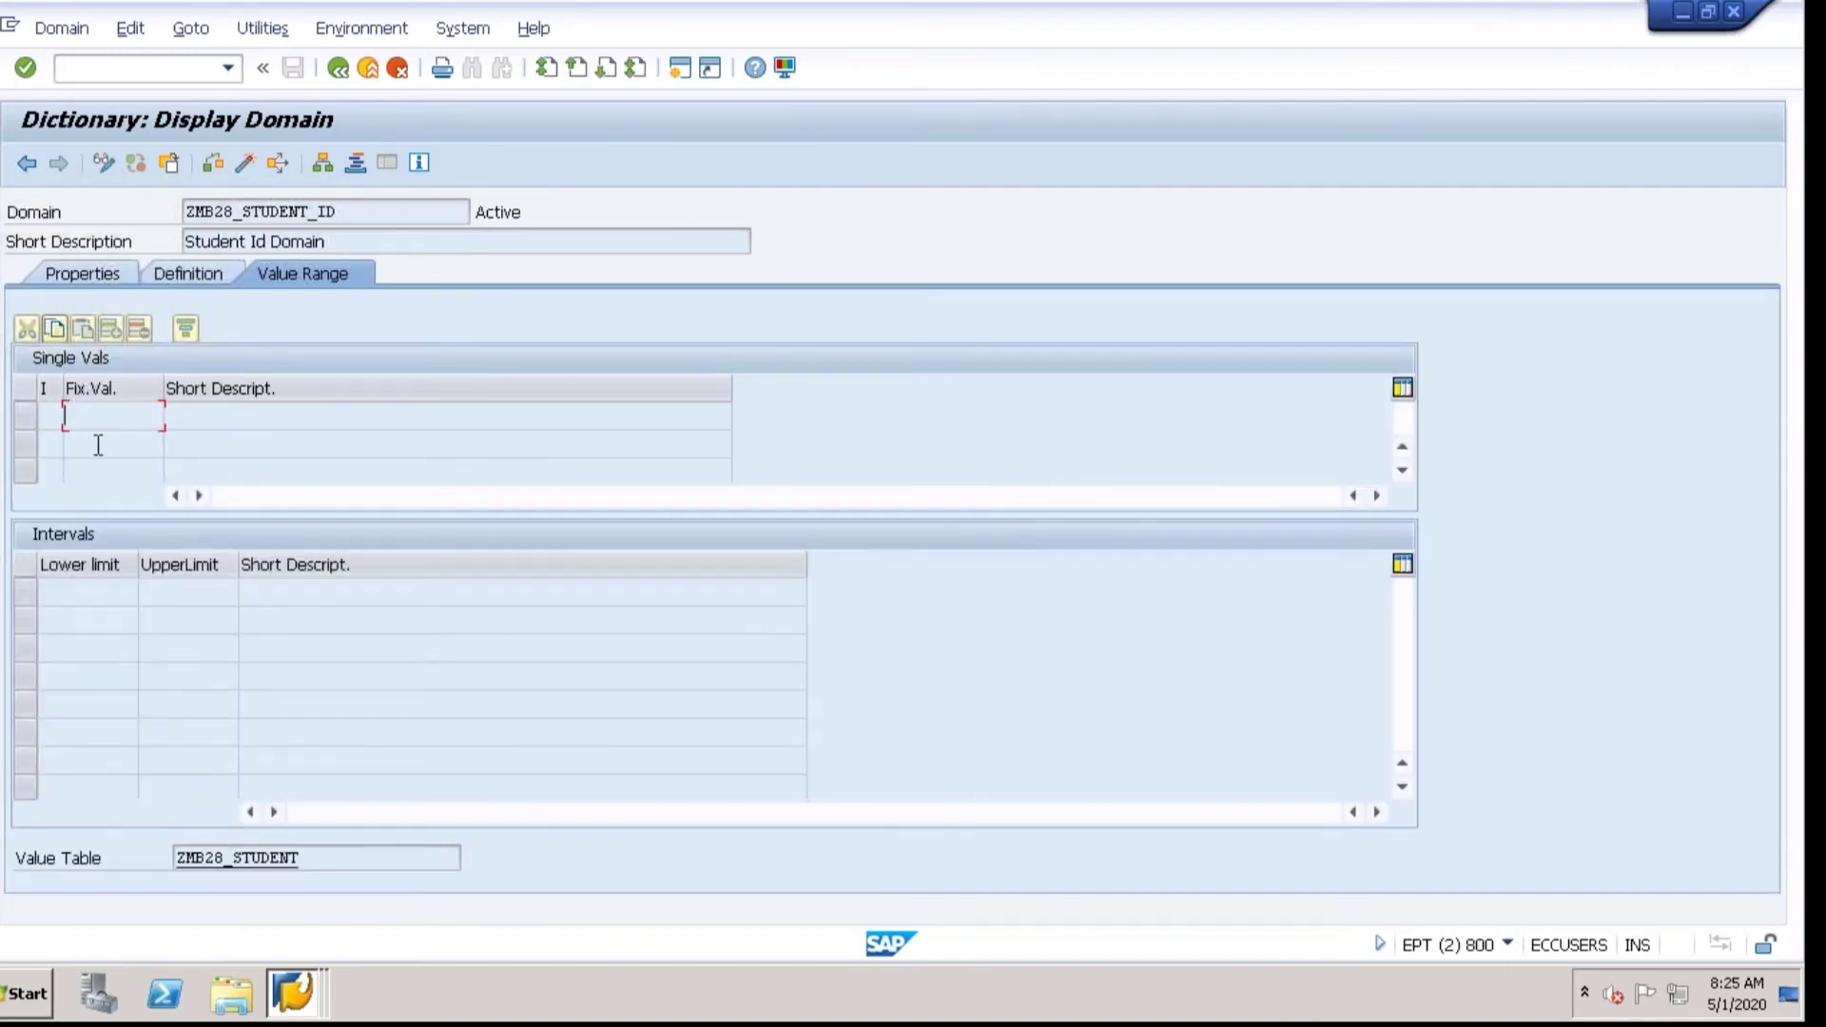
# Examine the domain's single fixed values and its value table ZMB28_STUDENT
pyautogui.click(96, 449)
pyautogui.click(90, 420)
pyautogui.click(90, 443)
pyautogui.click(86, 470)
pyautogui.click(95, 417)
pyautogui.click(94, 445)
pyautogui.click(90, 472)
pyautogui.click(96, 413)
pyautogui.moveTo(318, 857); pyautogui.dragTo(114, 868)
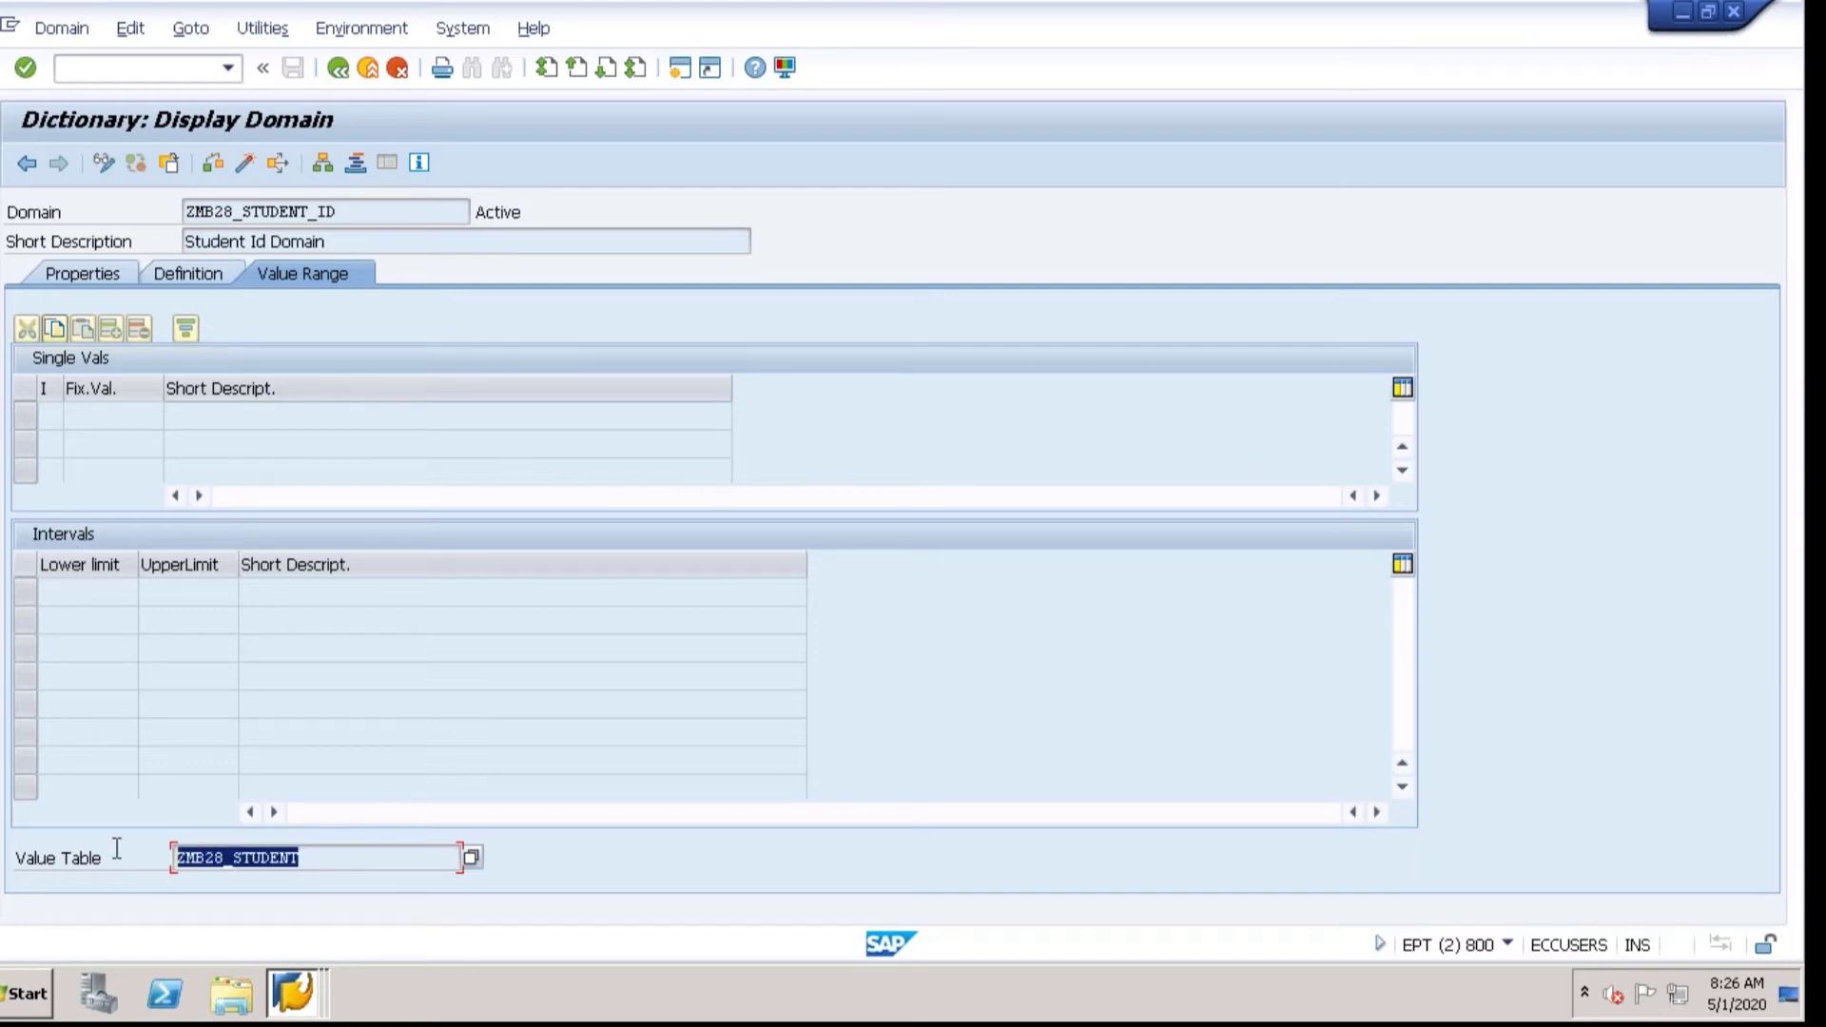
pyautogui.click(102, 415)
# Switch to the PowerPoint slide "Data Element Vs Domain" and begin the first bullet under Data Element with "Semantic"
pyautogui.hotkey('alt', 'Tab')
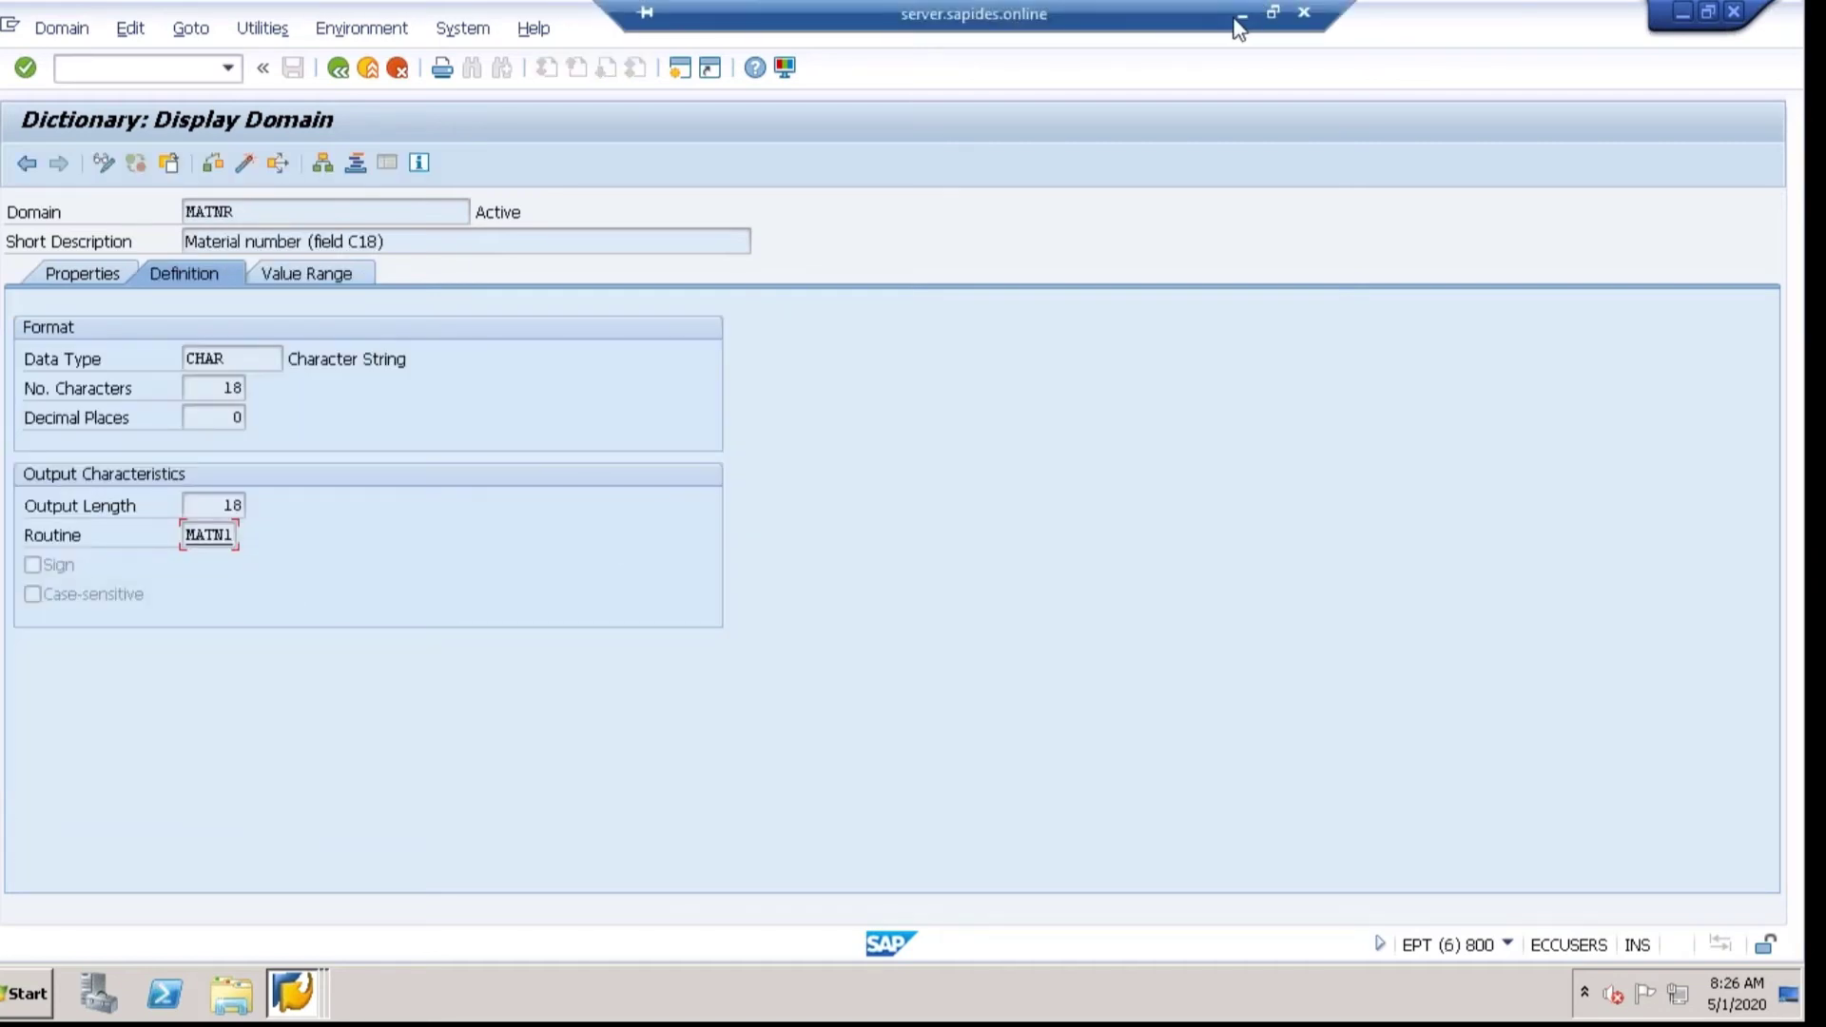
pyautogui.click(1241, 16)
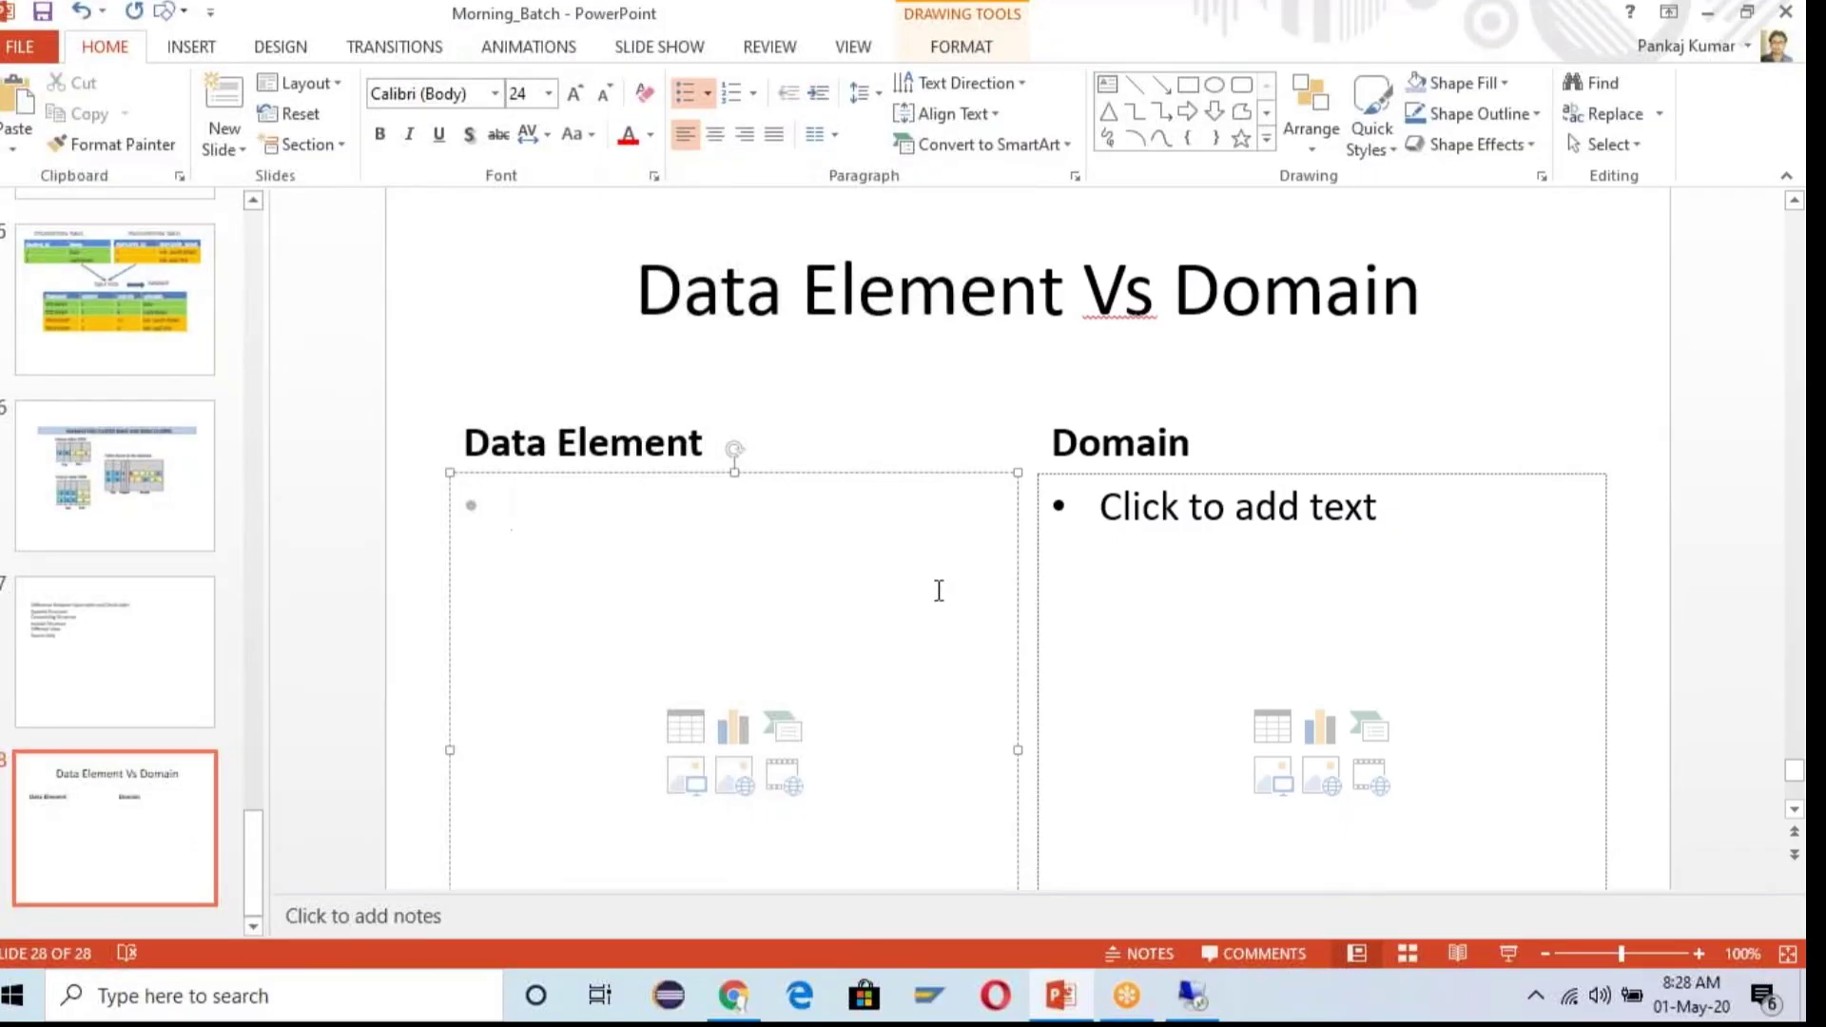
pyautogui.scroll(-1, 936, 594)
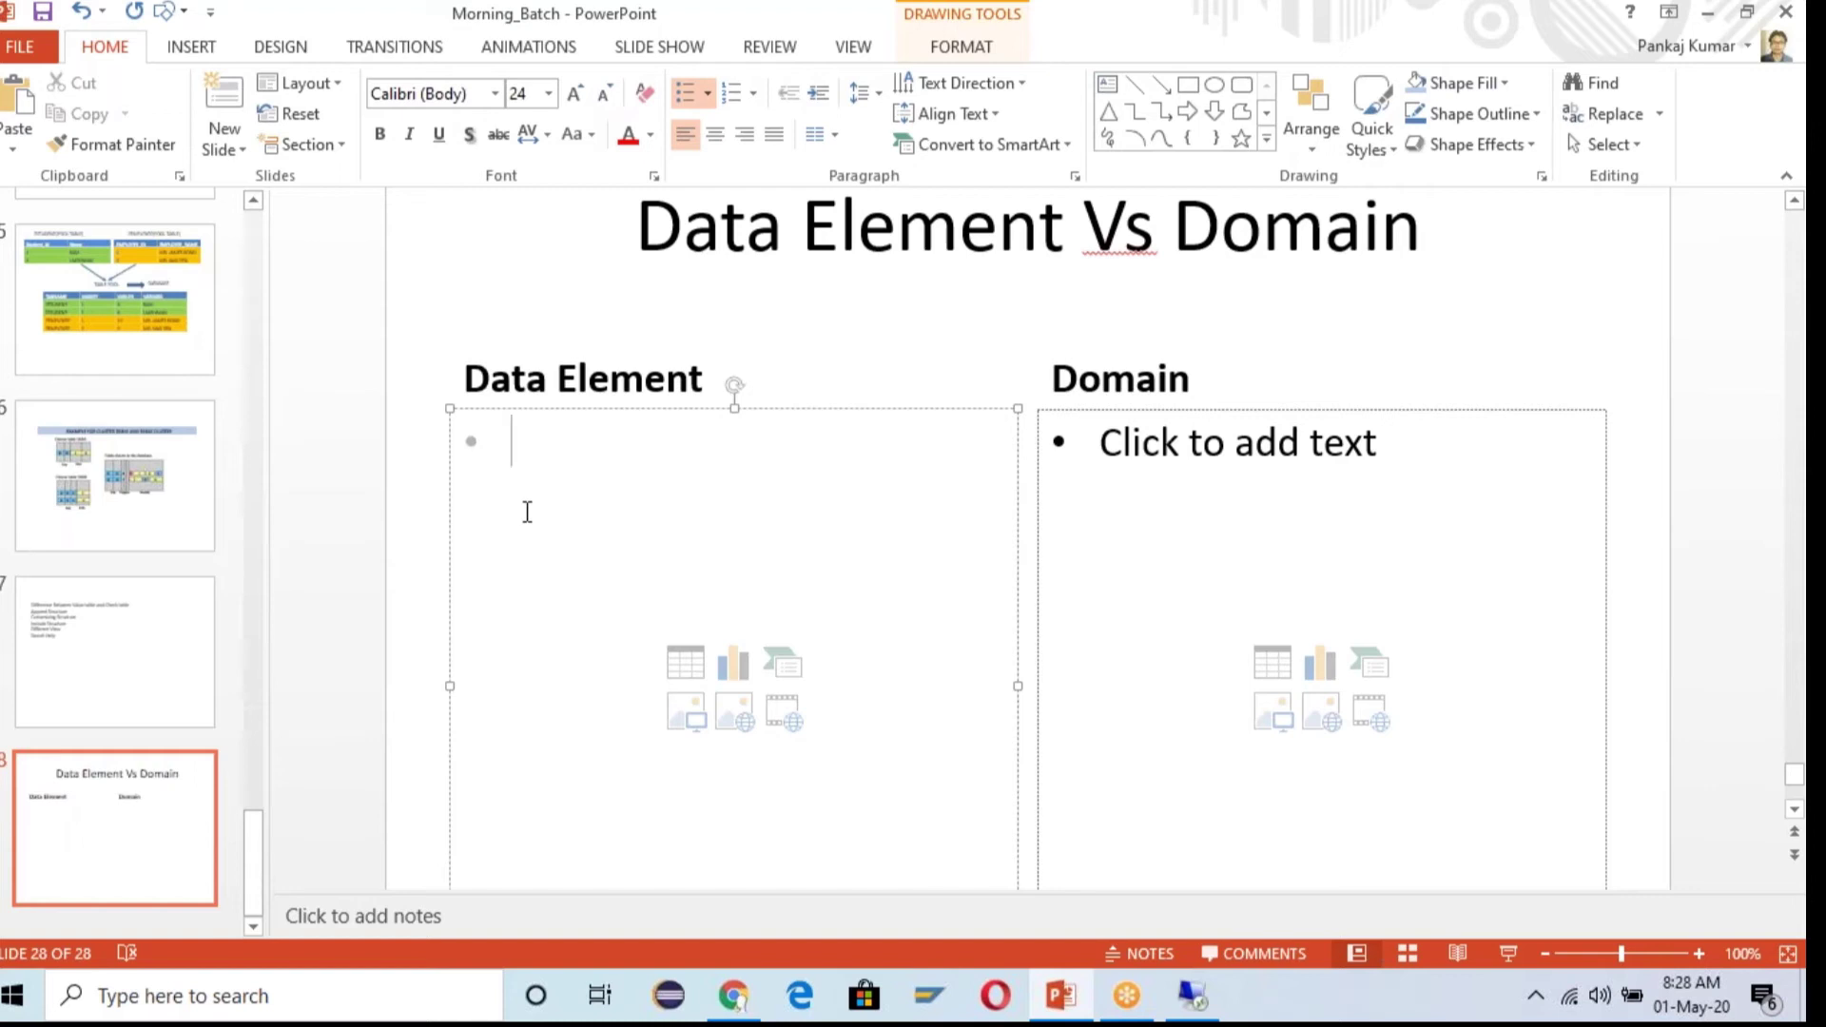
pyautogui.write('SEma')
pyautogui.press('BackSpace')
pyautogui.press('BackSpace')
pyautogui.press('BackSpace')
pyautogui.press('BackSpace')
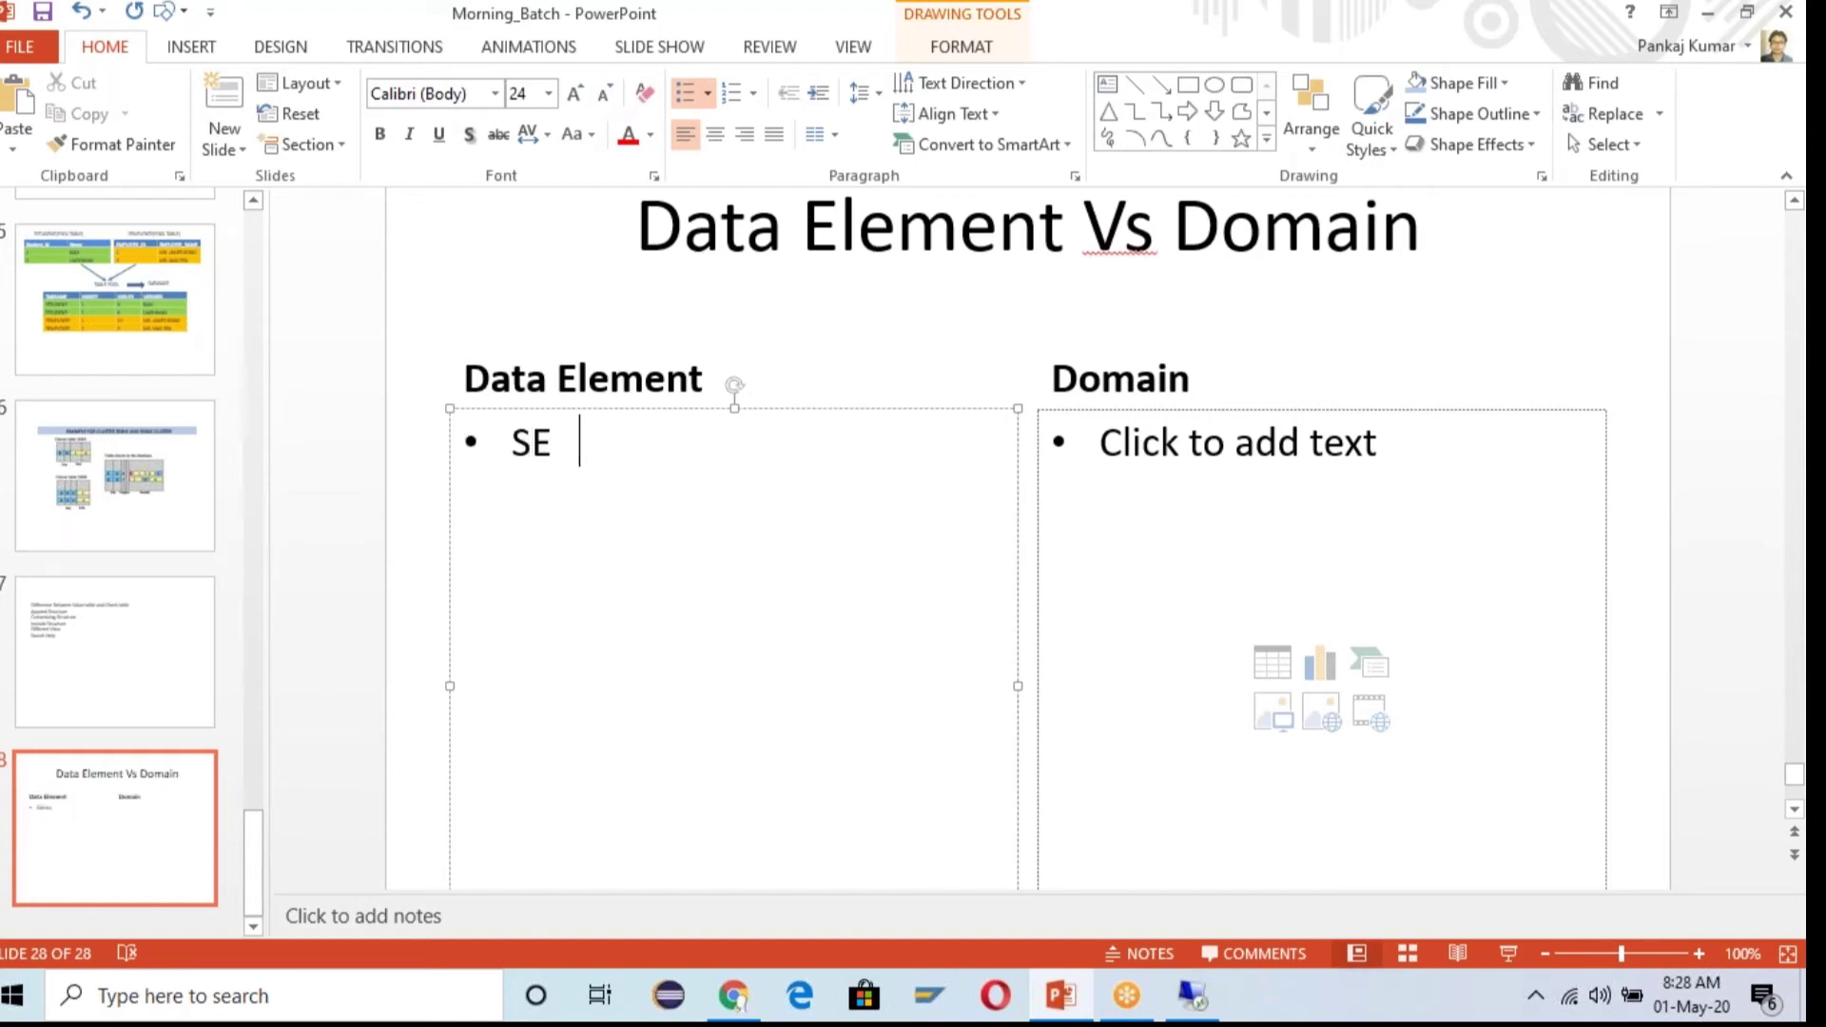
pyautogui.write('e')
pyautogui.press('BackSpace')
pyautogui.write('SEma')
pyautogui.press('BackSpace')
pyautogui.press('BackSpace')
pyautogui.press('BackSpace')
pyautogui.write('emantic')
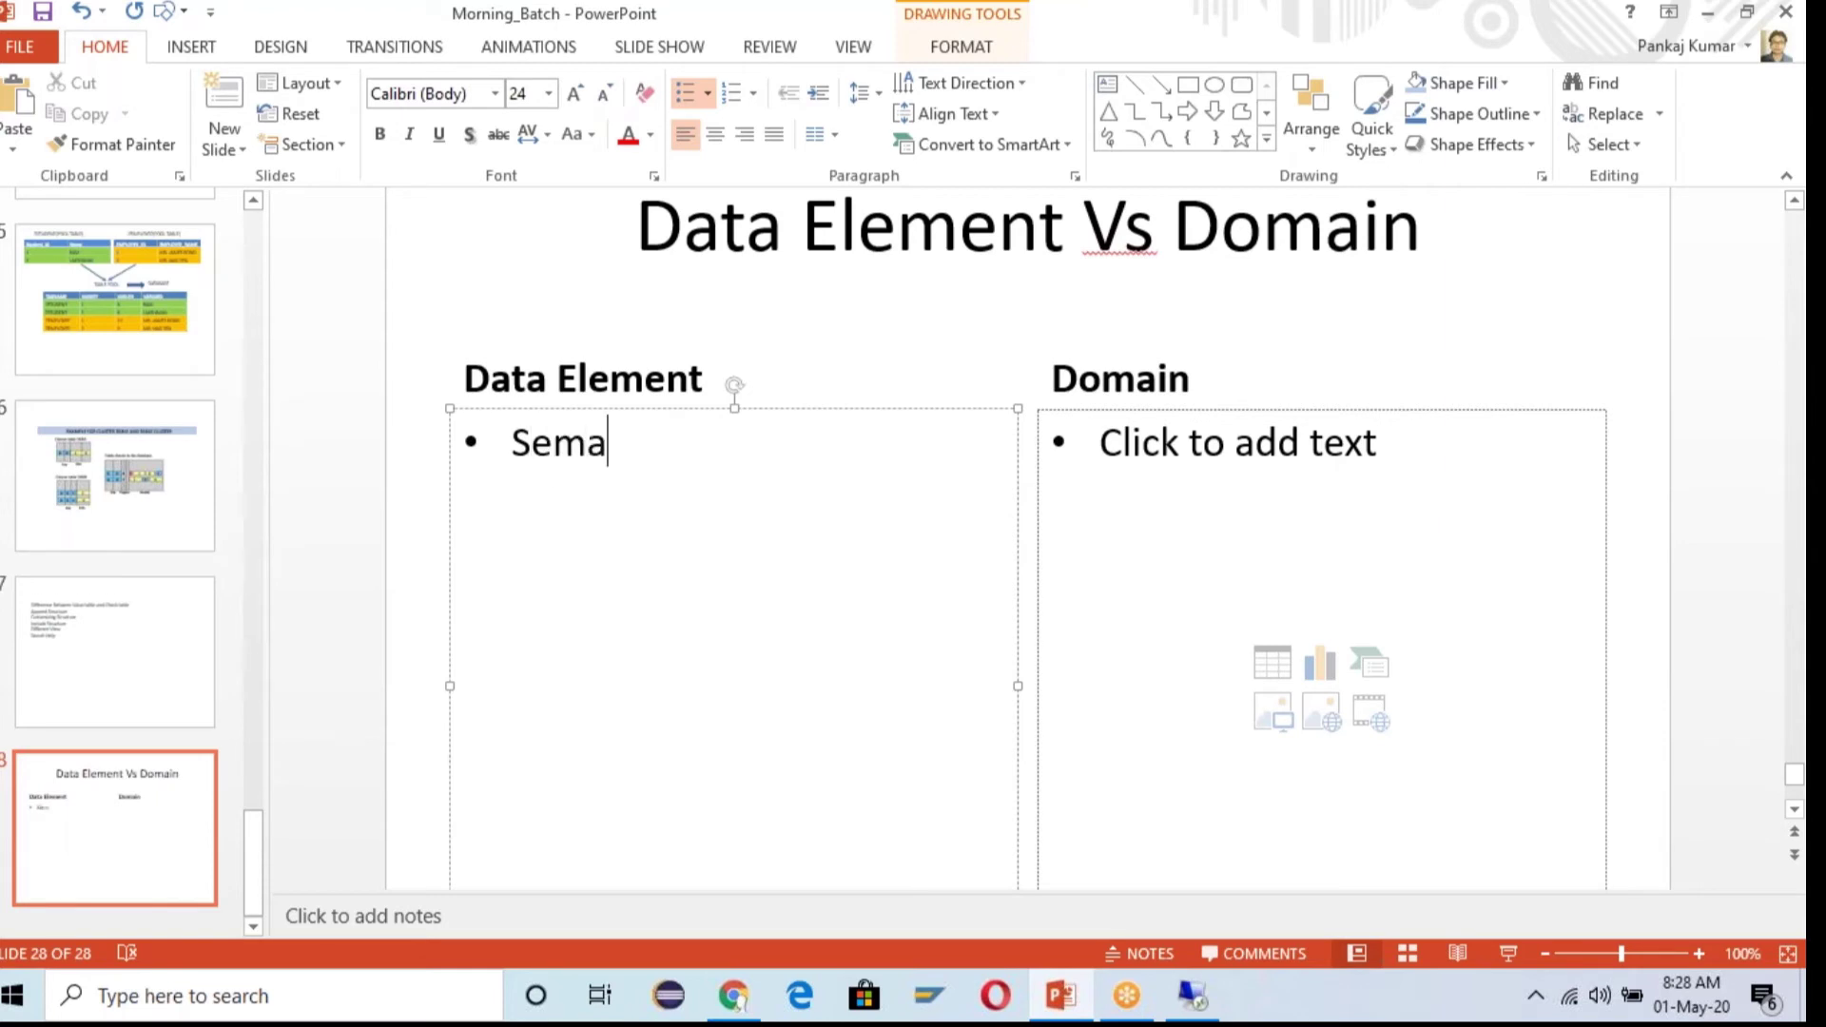